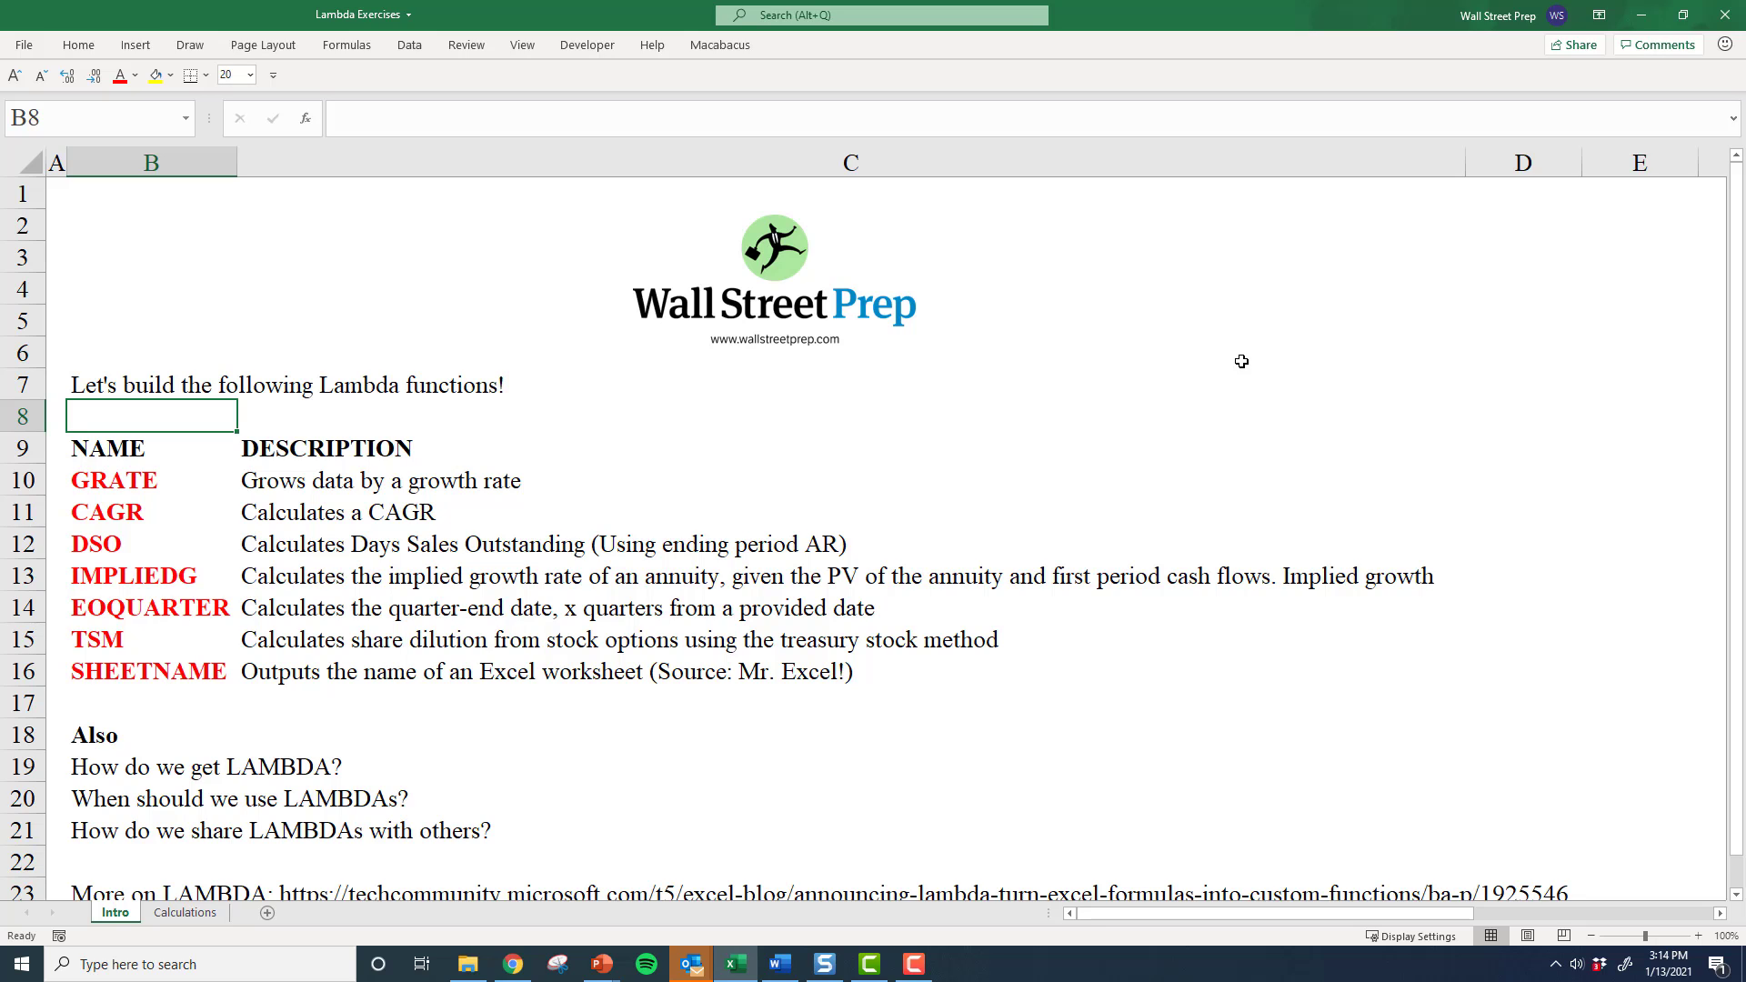
Step: Select the names list from NAME down to DSO and move to the GRATE entry
key("Down")
key("shift+Down")
key("shift+Down")
key("shift+Down")
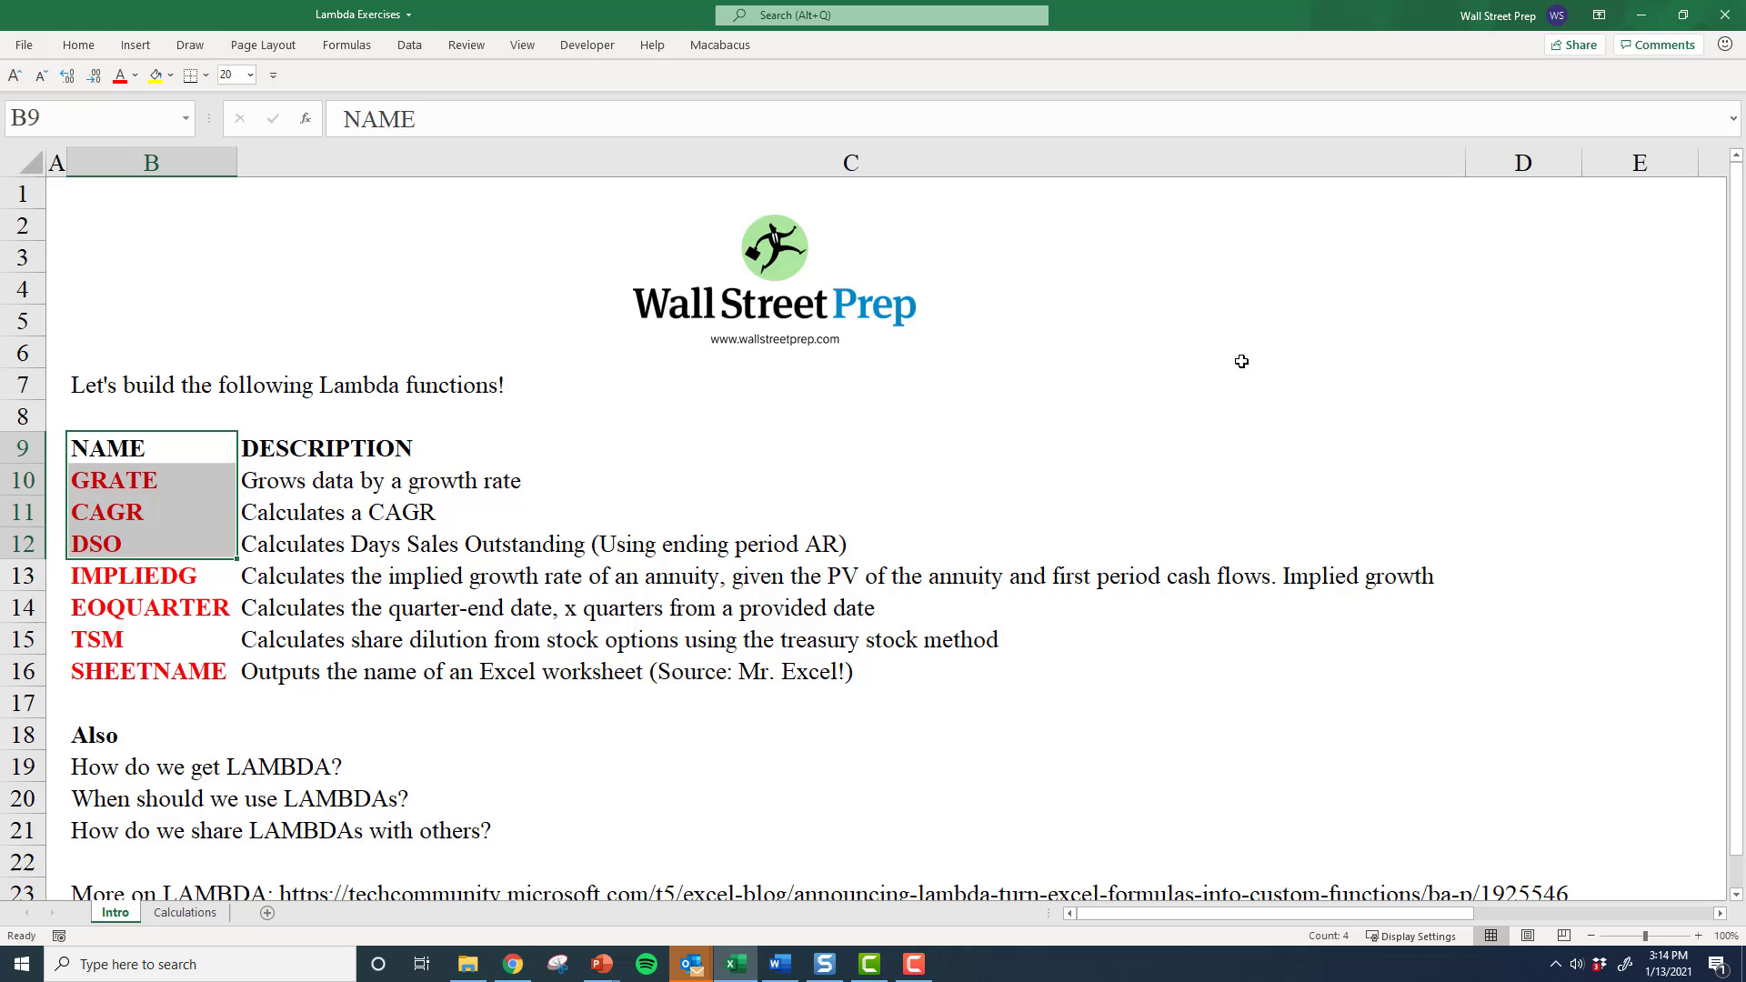
key("Down")
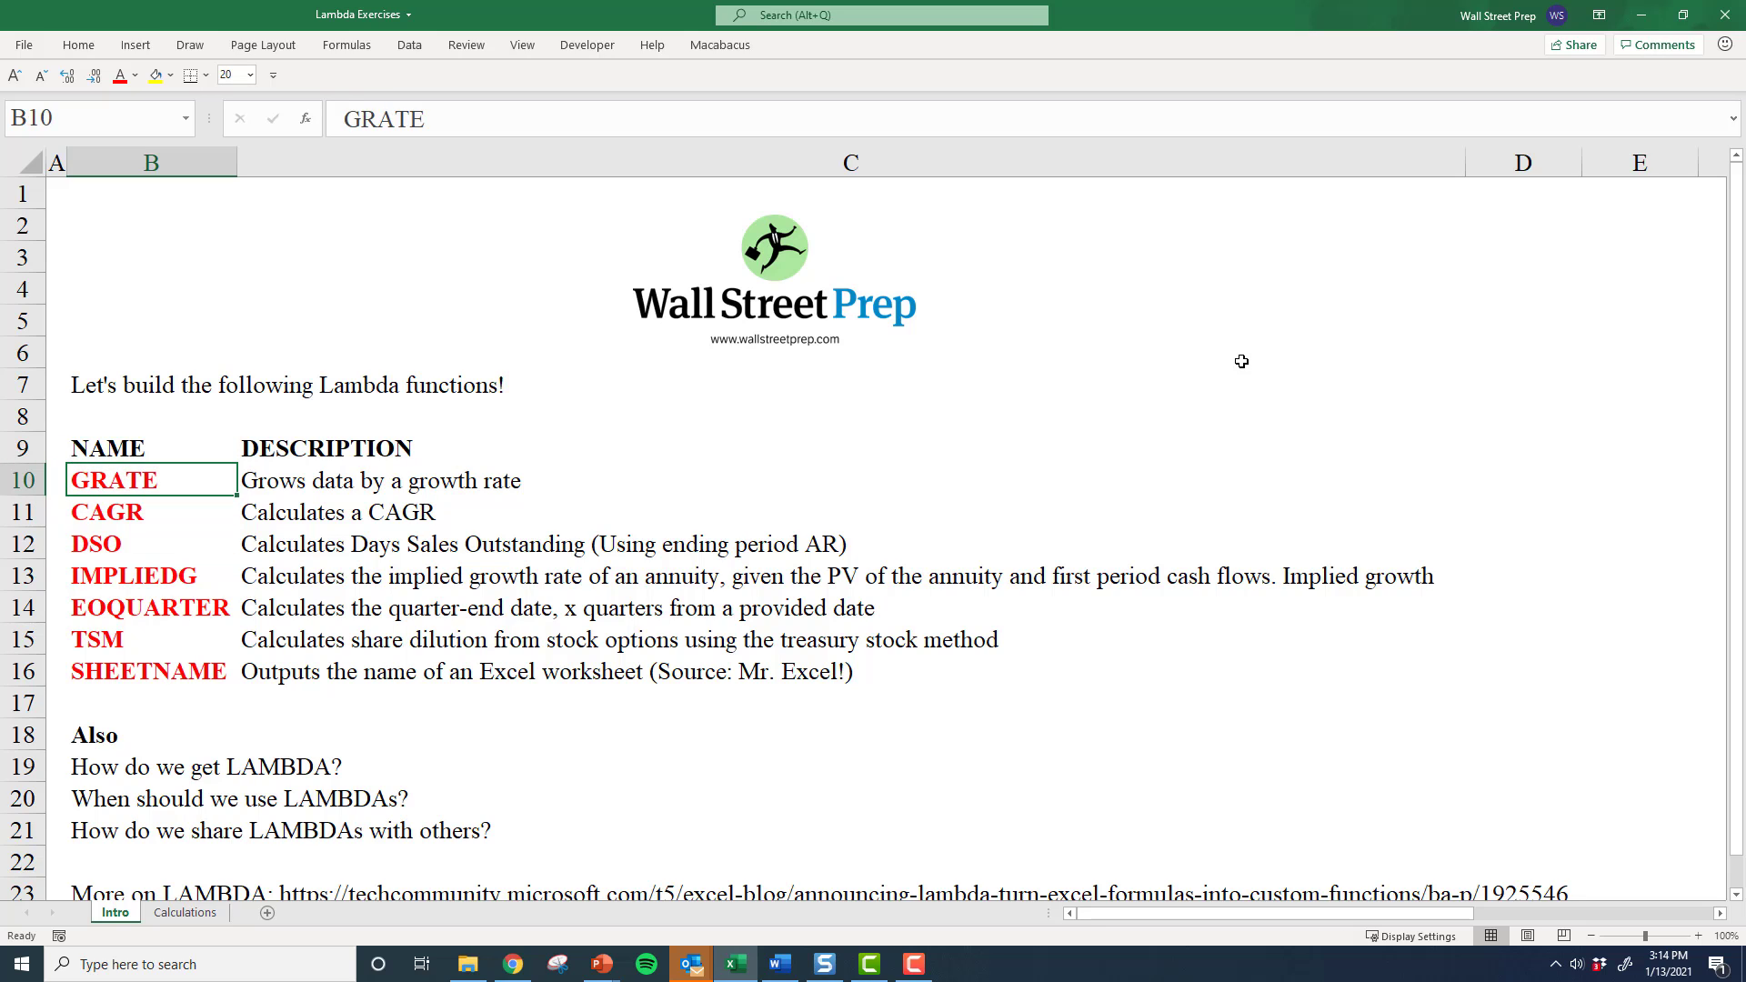
Step: Test that LAMBDA is available by starting =lamb in an empty cell, then cancel it
left_click(1537, 323)
type("=lamb")
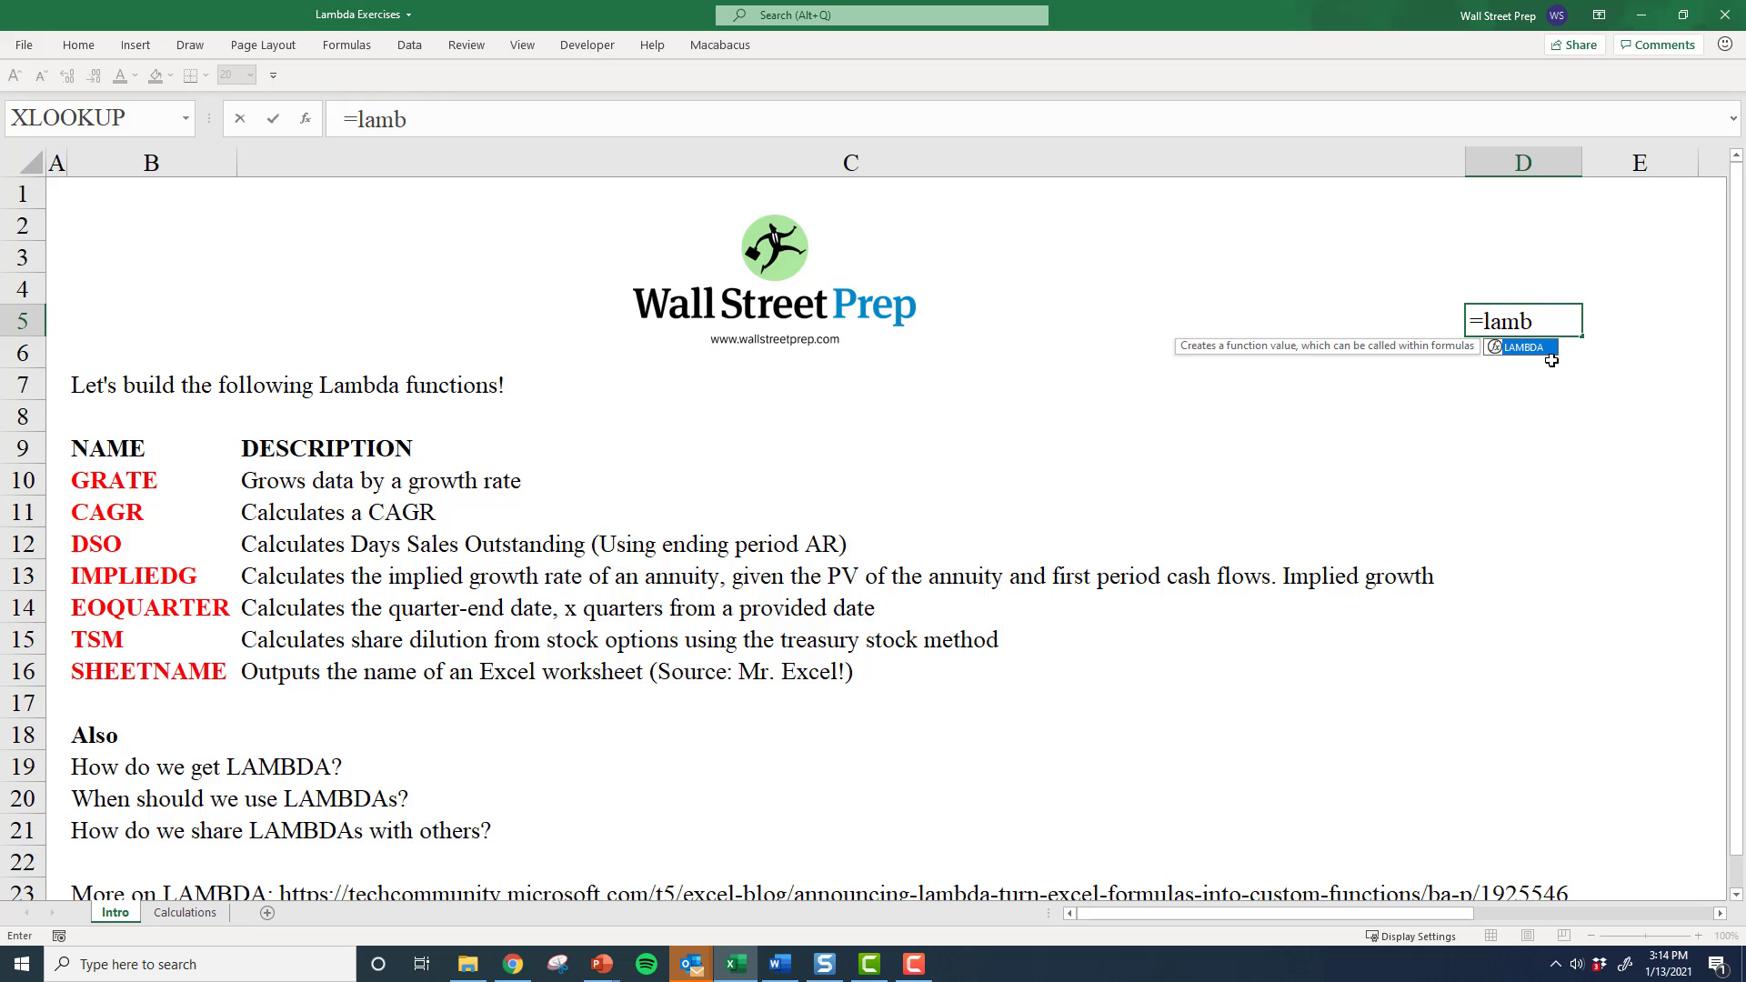
key("Tab")
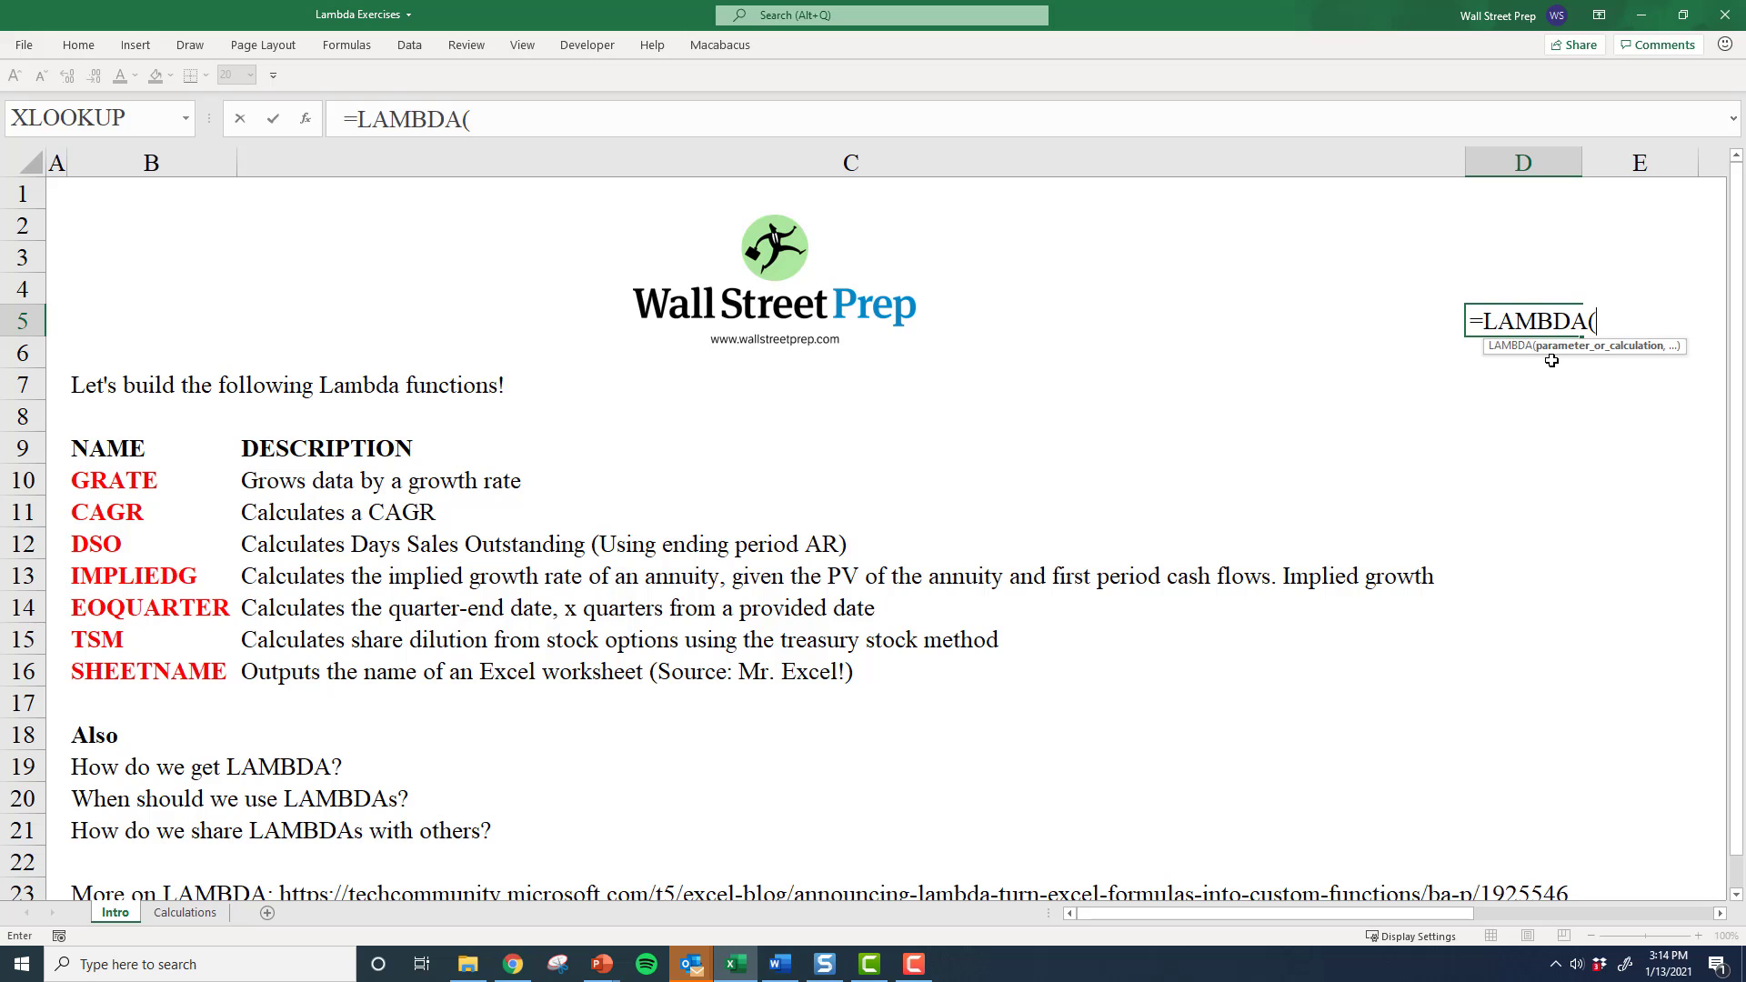
key("Escape")
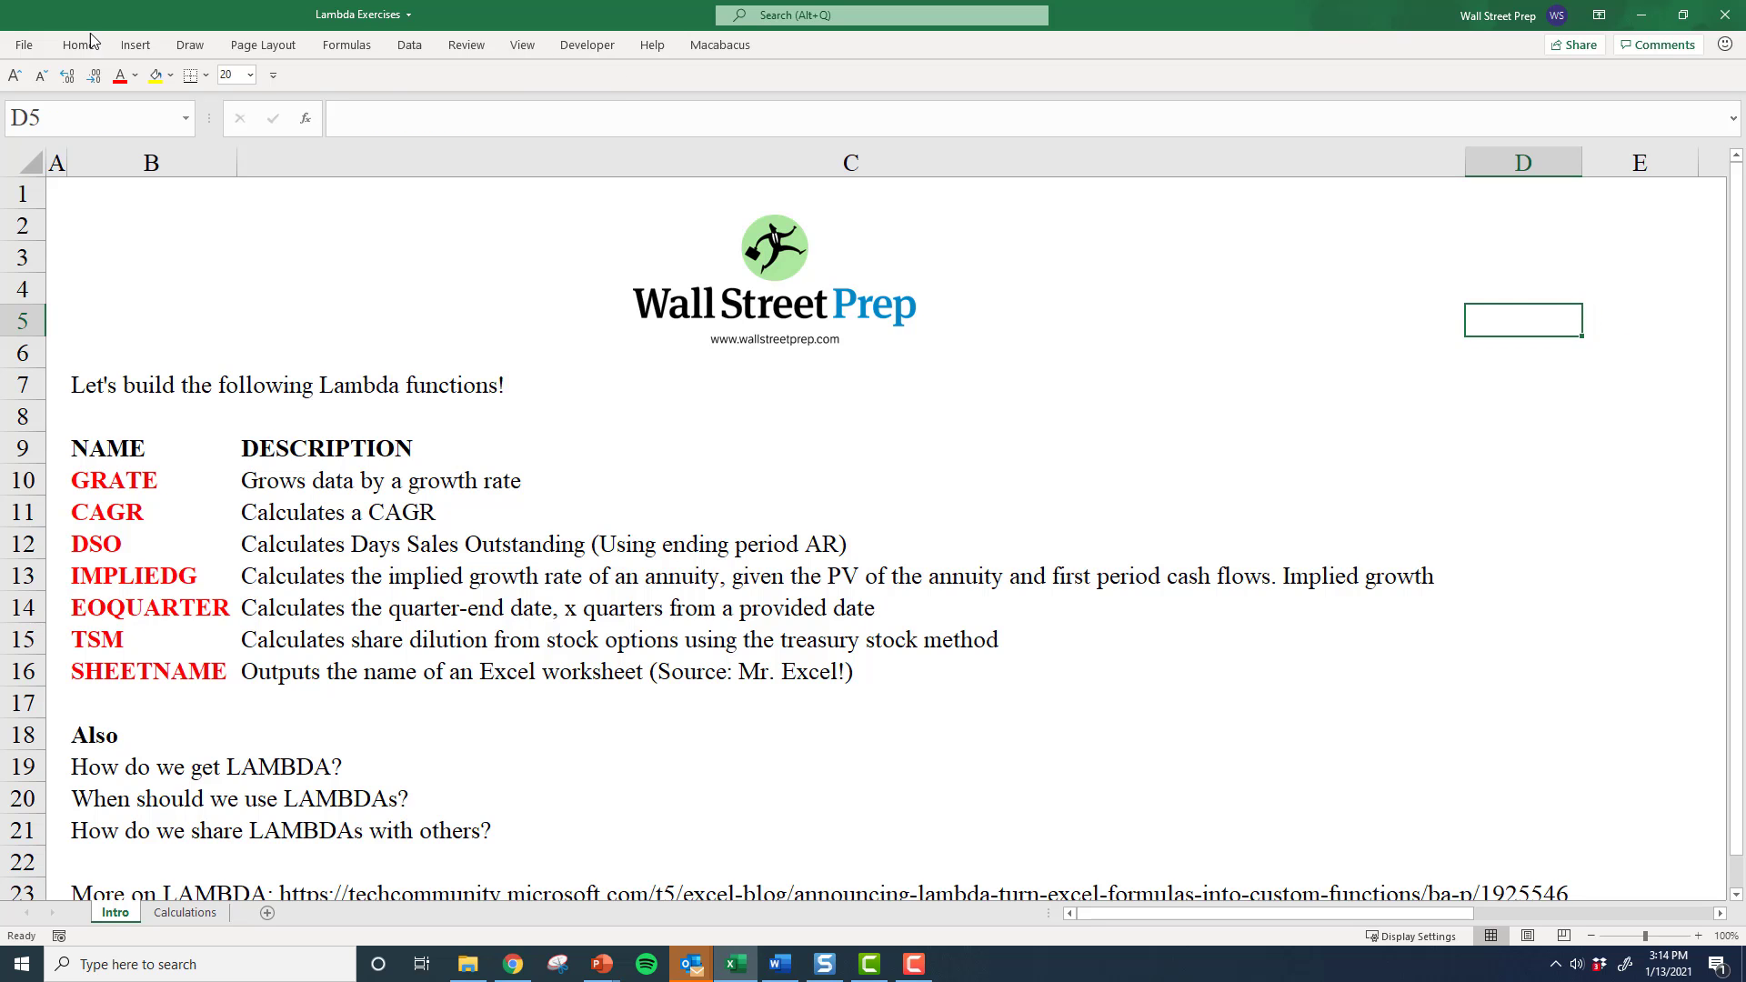
Step: Check the Excel version and Office Insider channel on the Account page
left_click(23, 49)
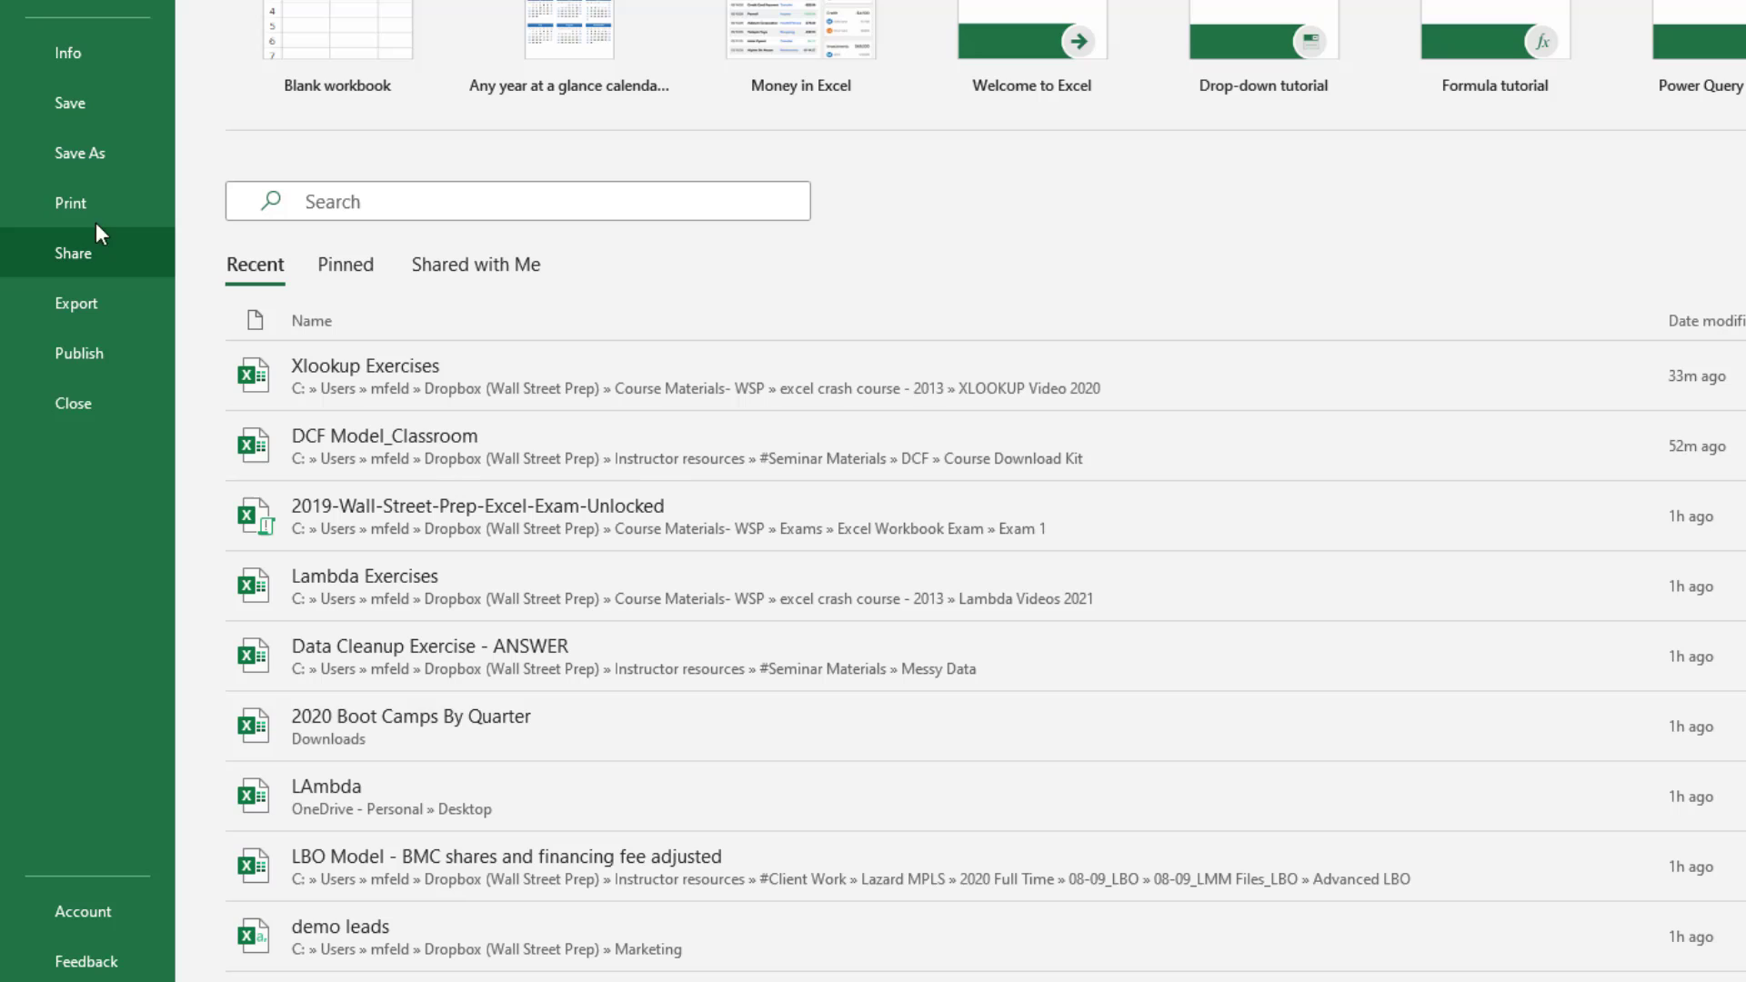
left_click(82, 911)
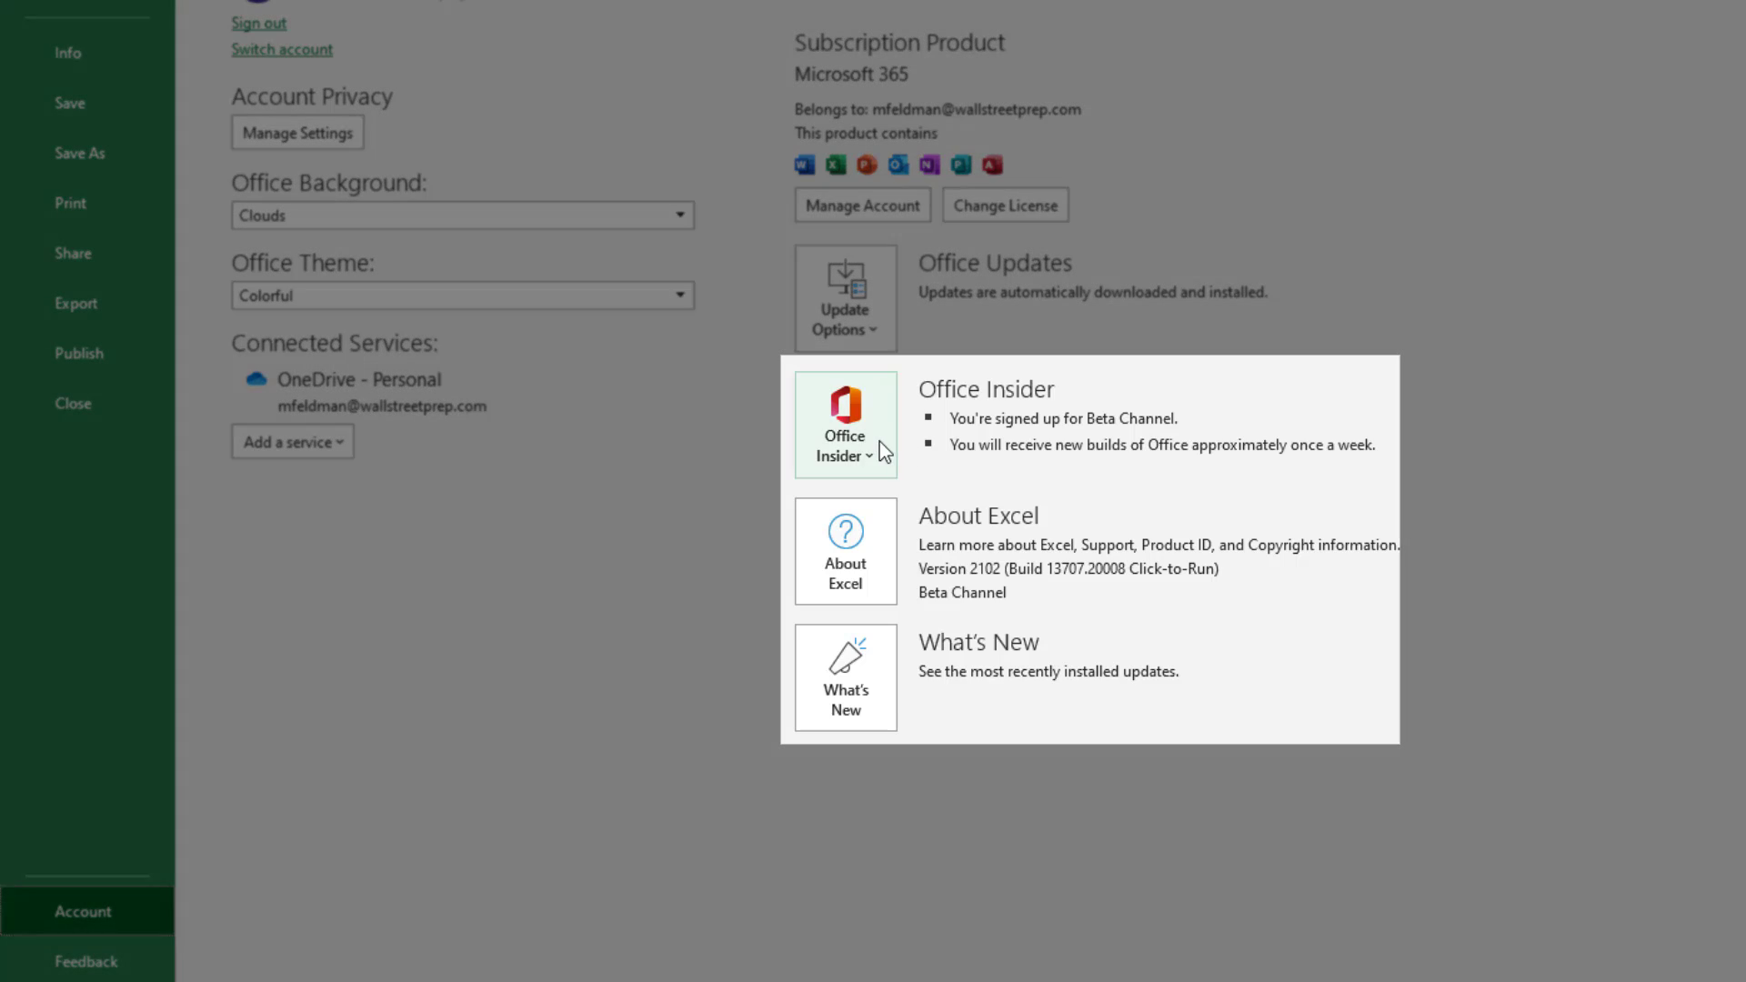
left_click(878, 442)
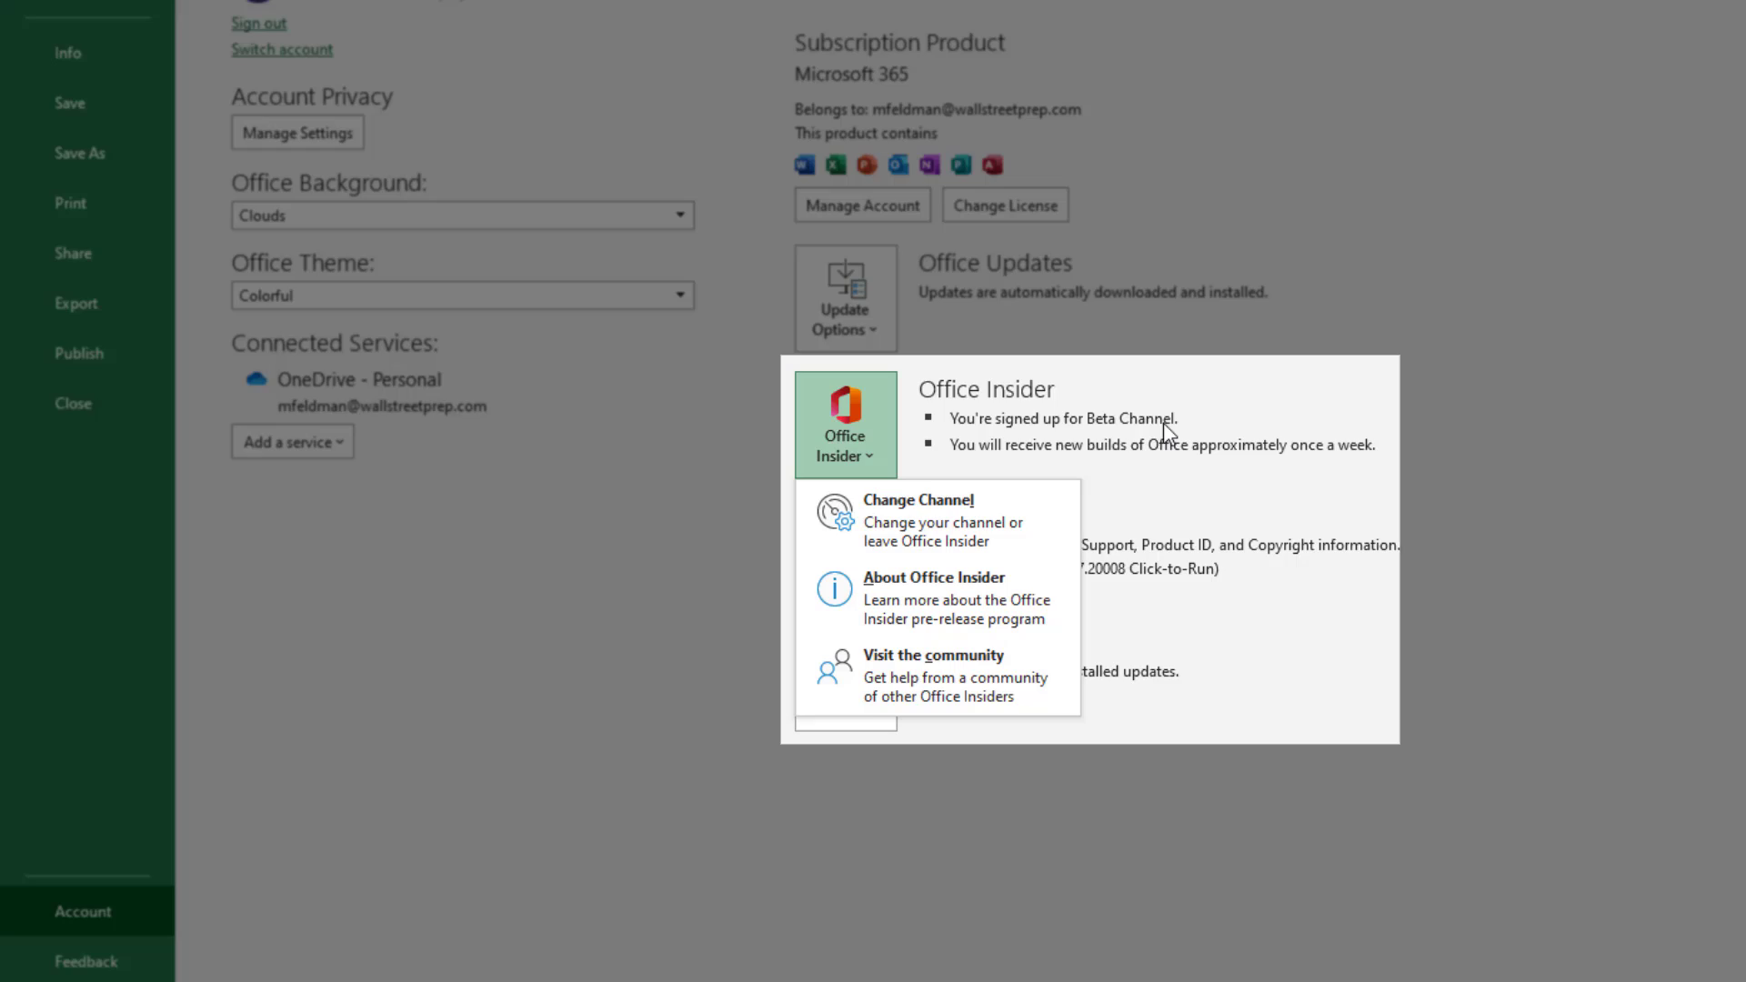
key("Escape")
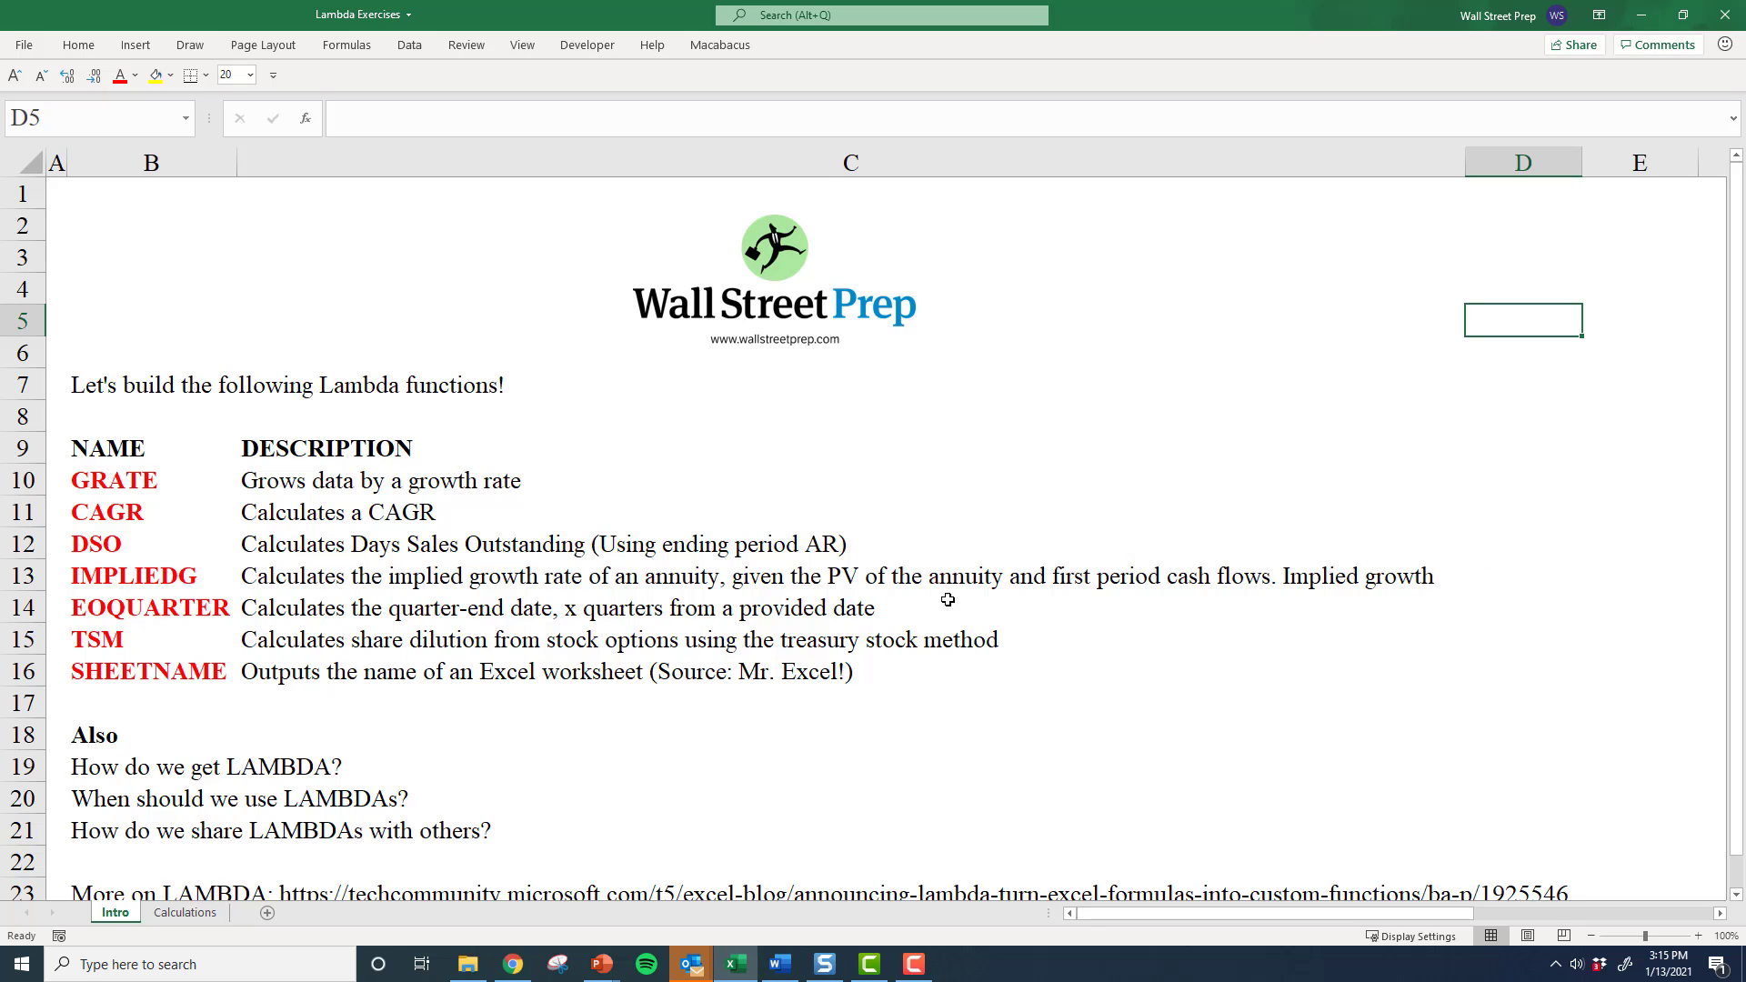
Step: Review the GRATE function name and its description
left_click(455, 722)
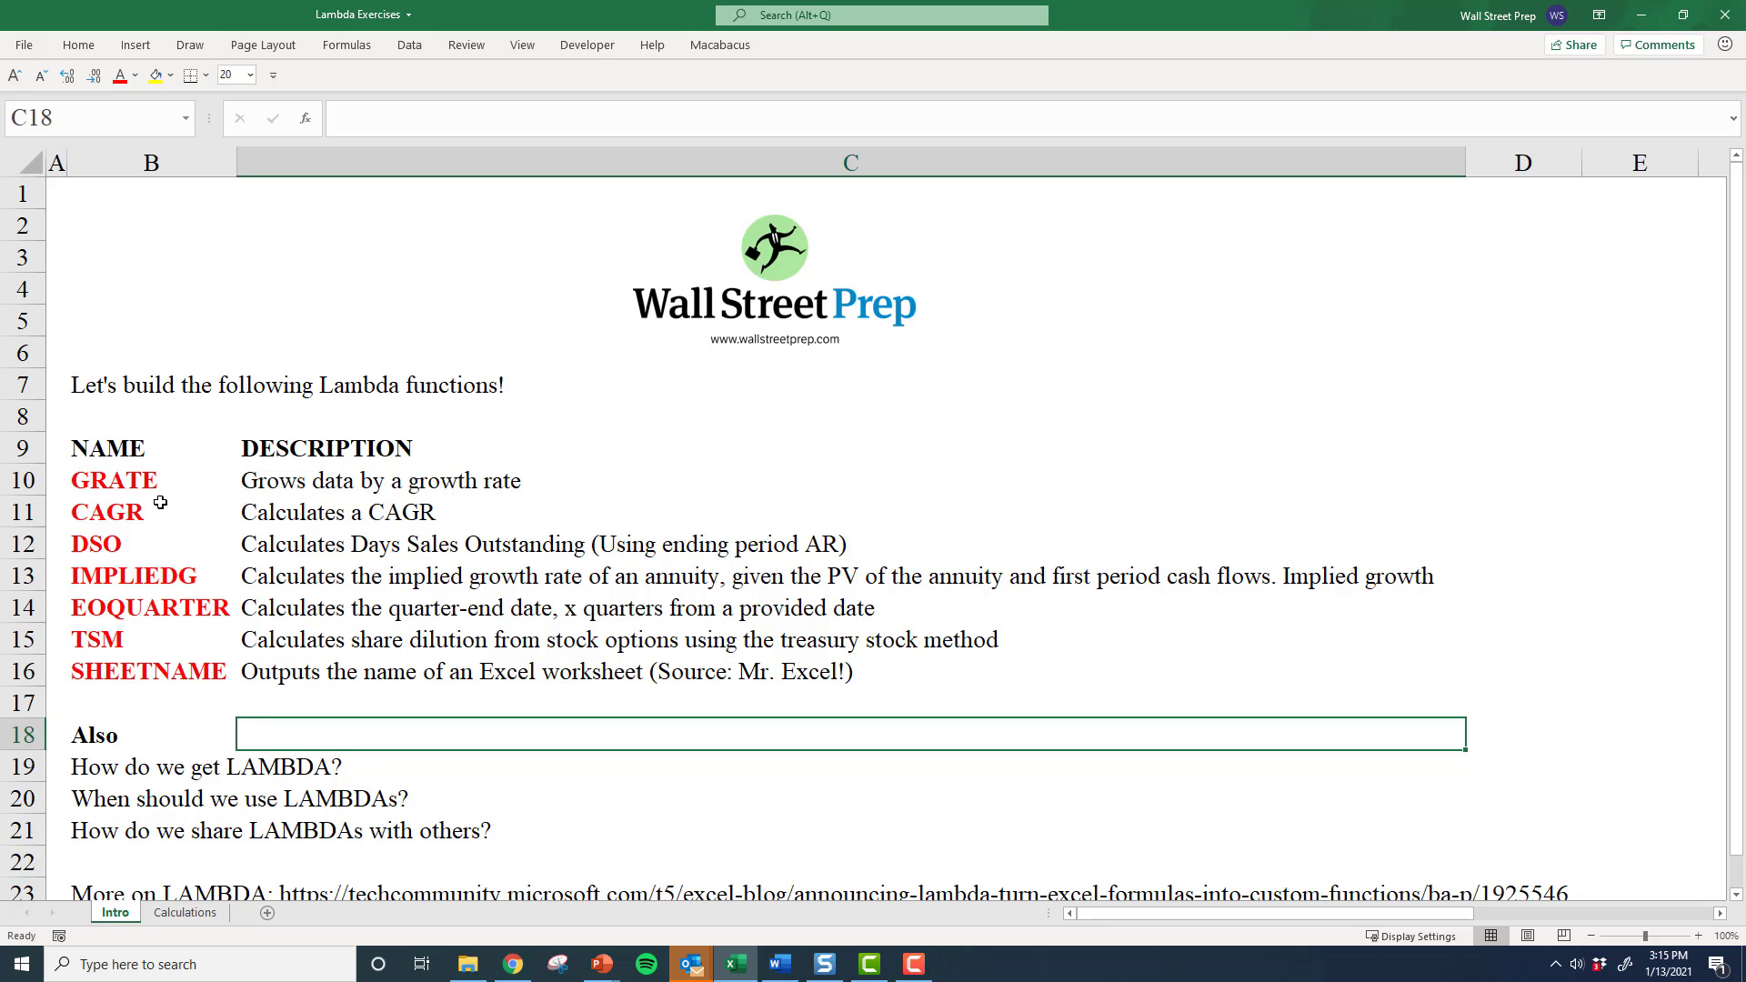
left_click(110, 492)
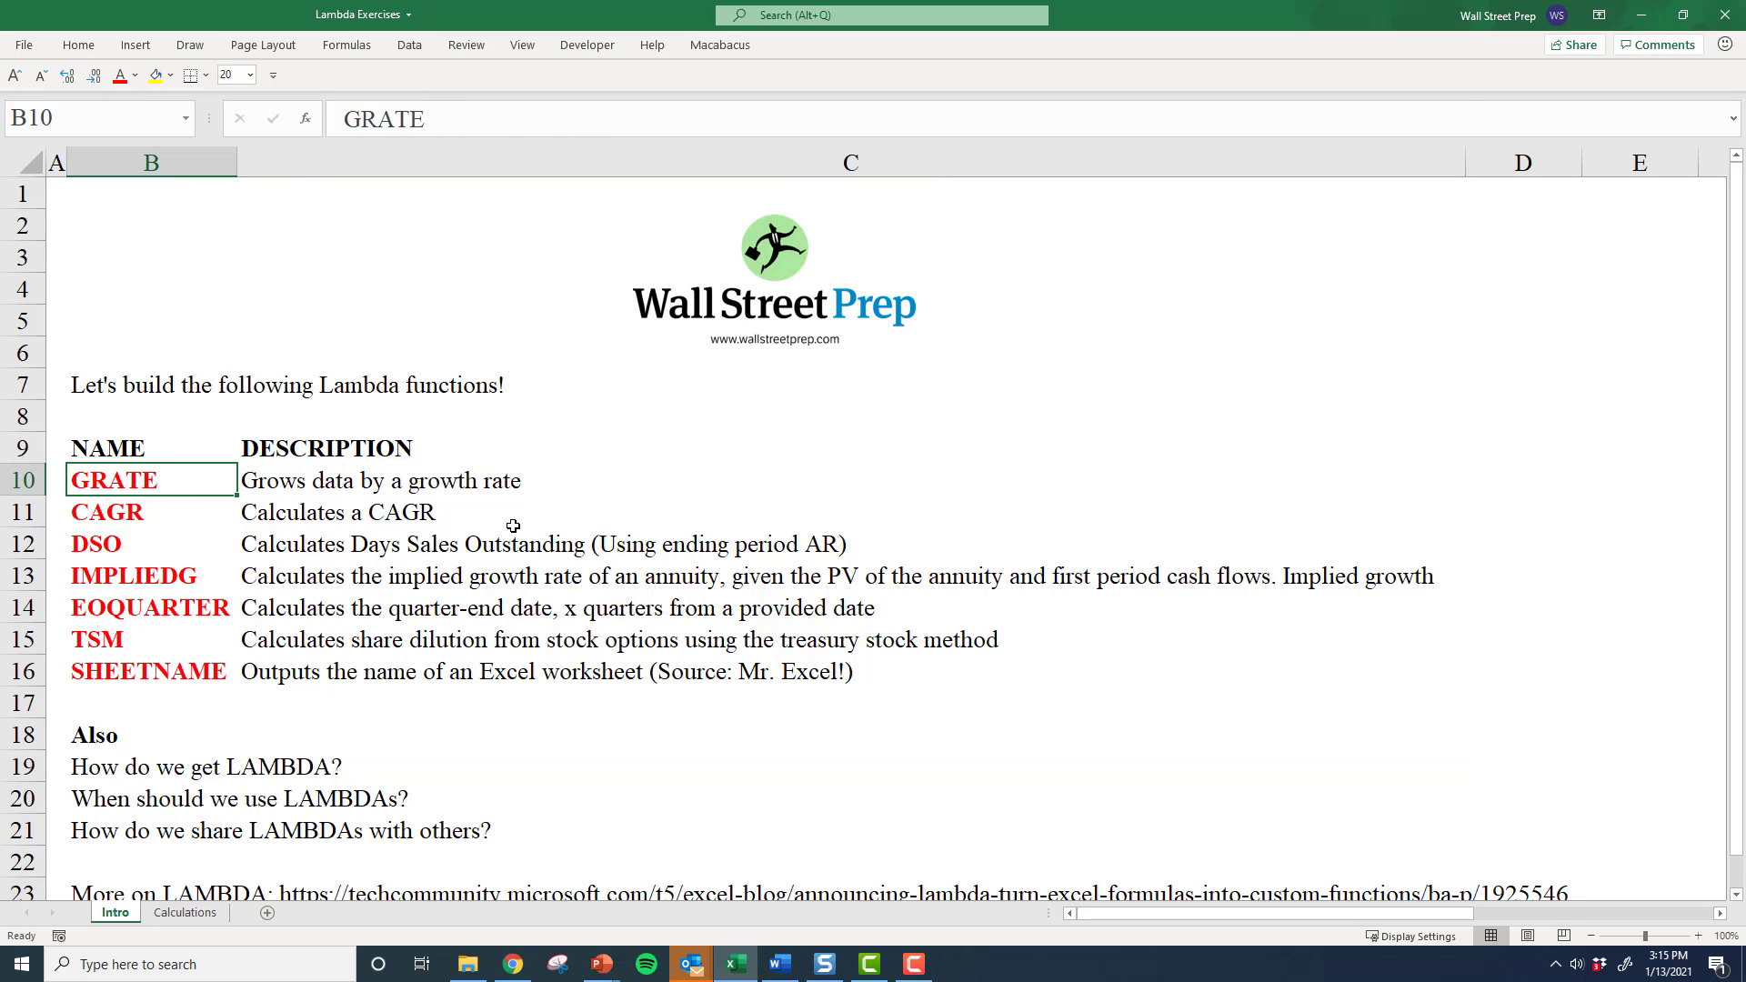
key("Right")
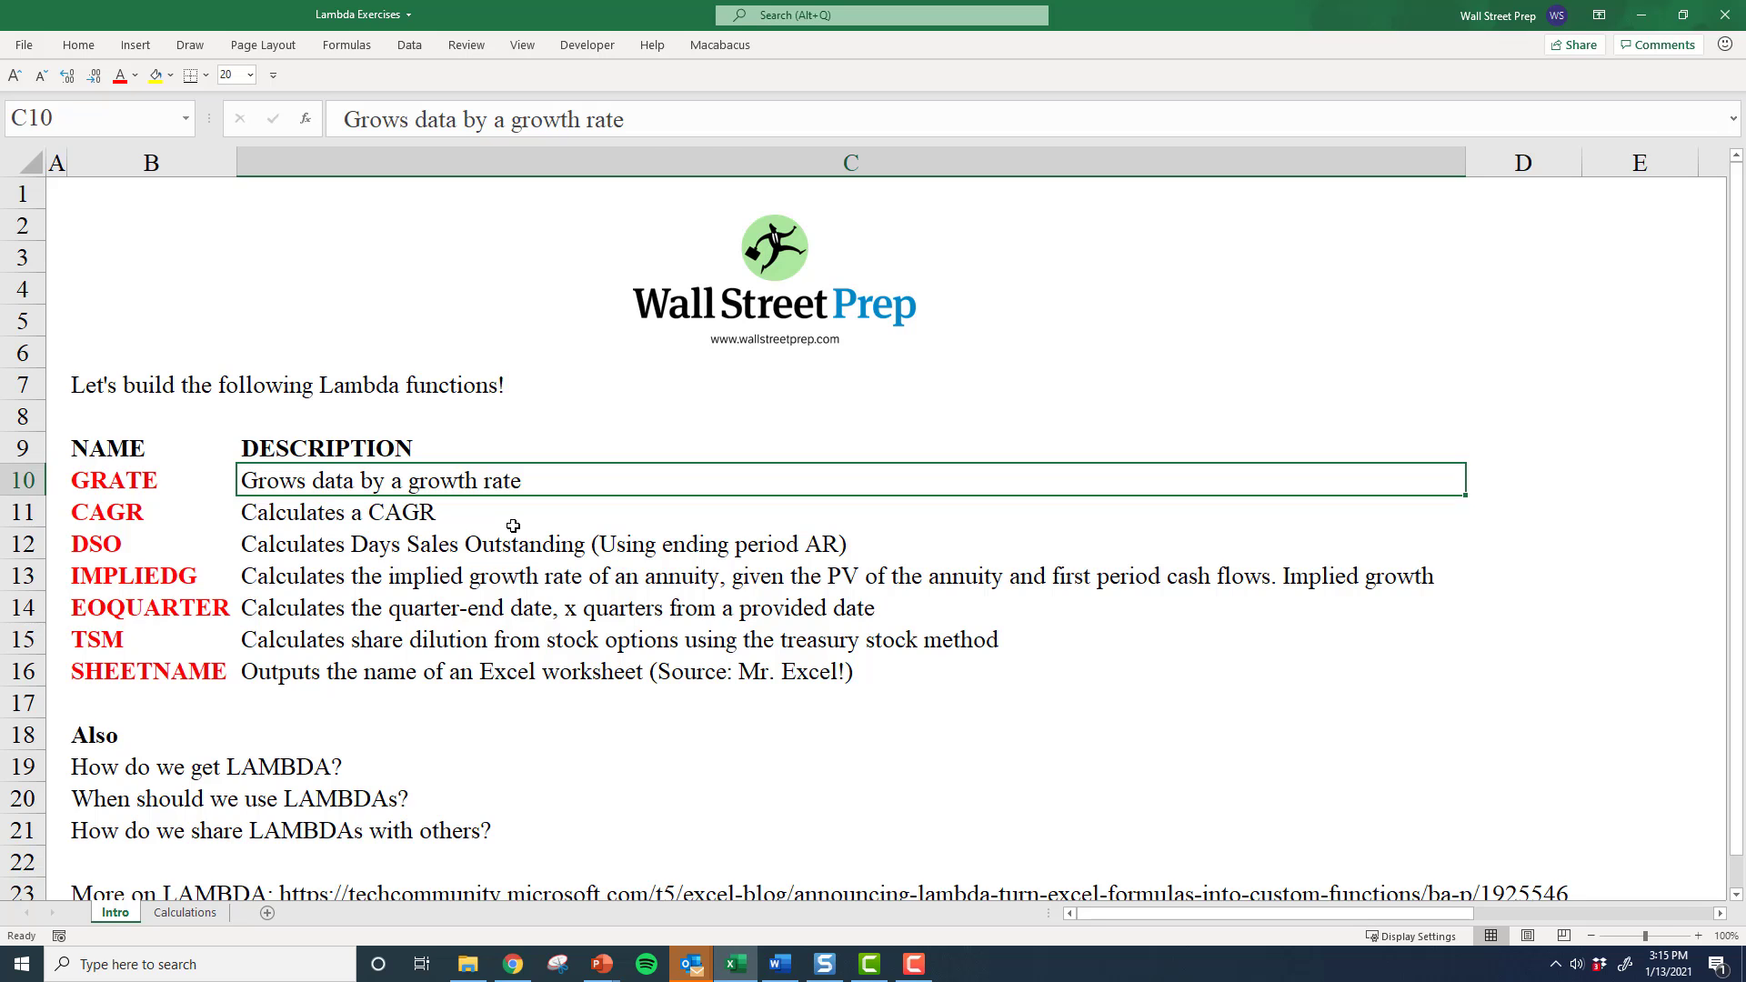
Step: Go to the Calculations sheet and locate the 2021 starting revenue of 100
key("ctrl+Page_Down")
key("Up")
key("Left")
key("Up")
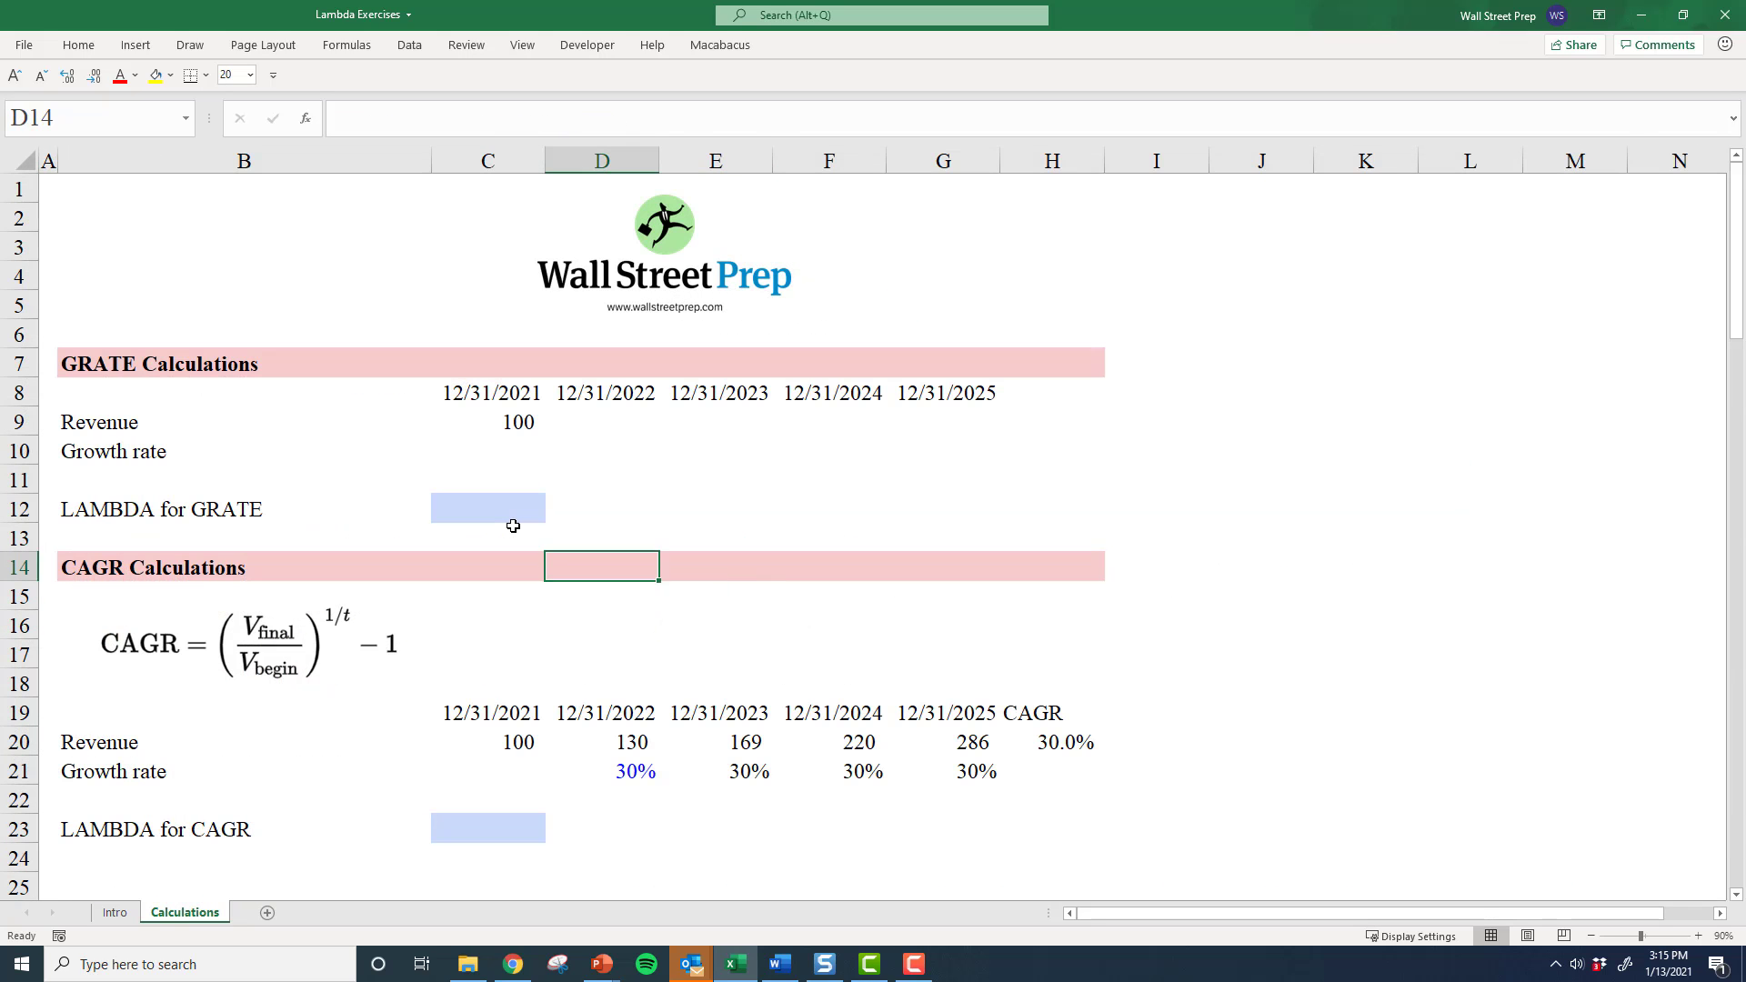
key("Up")
key("Up")
key("Up")
key("Left")
key("Up")
key("Up")
key("Up")
key("Down")
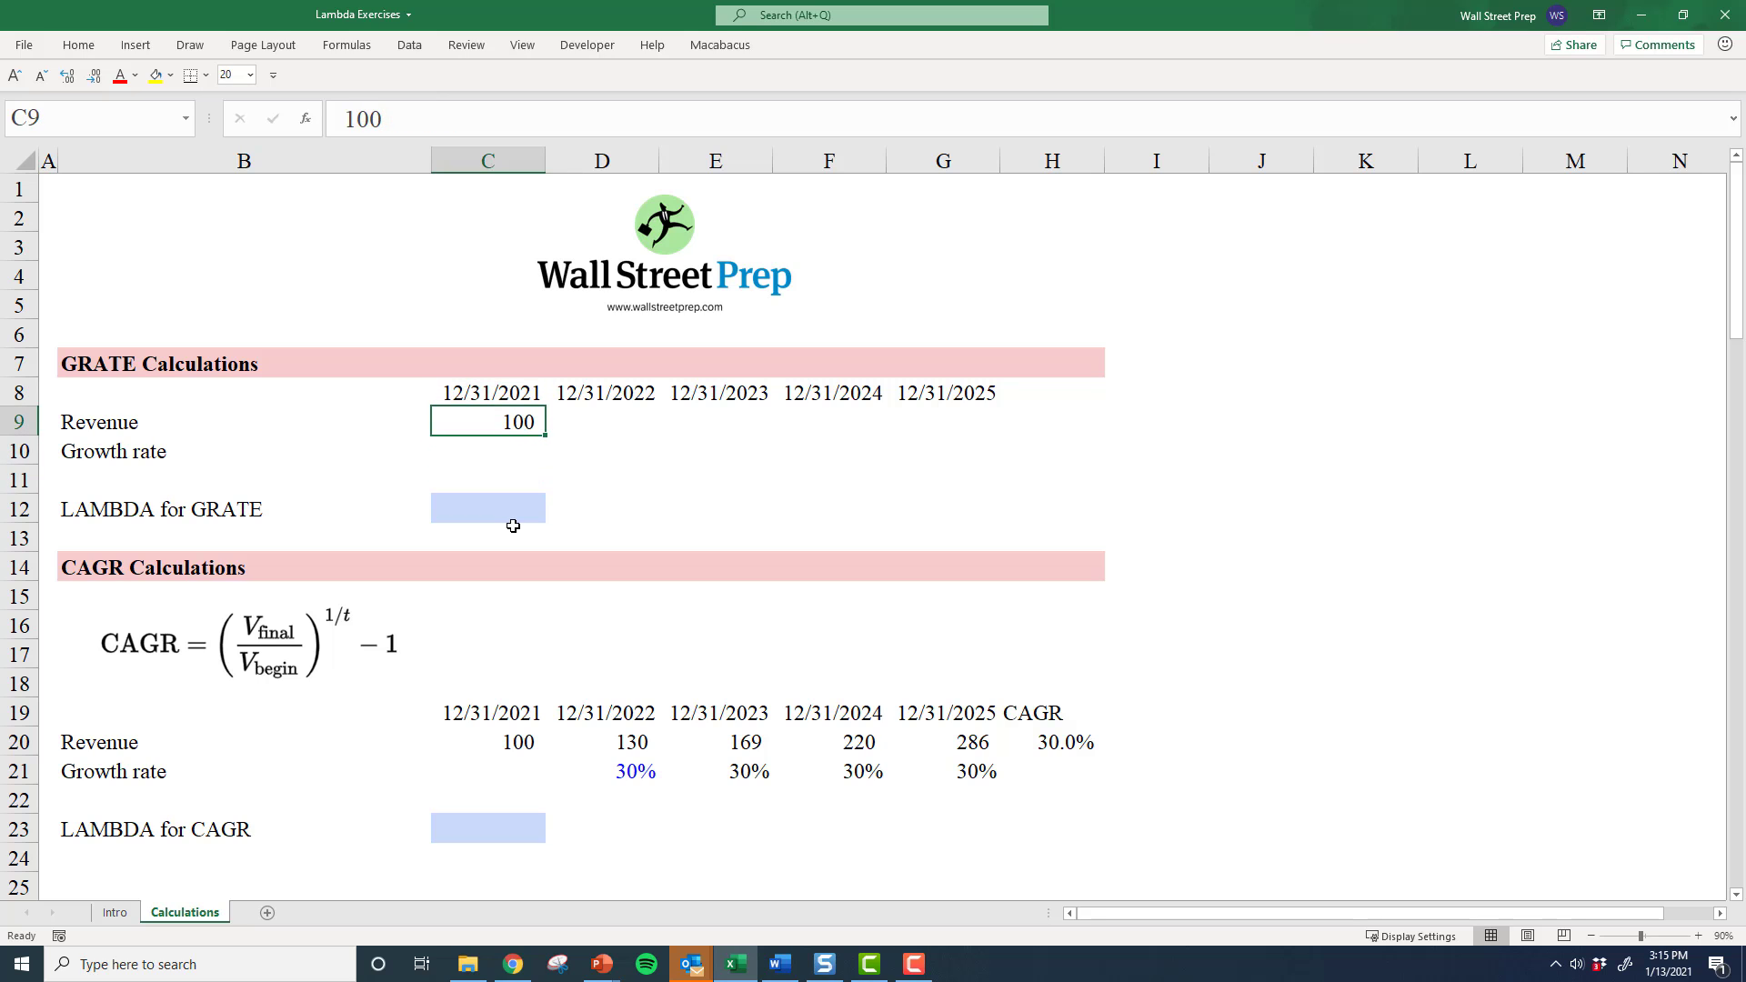
key("Right")
key("Left")
key("Right")
key("Down")
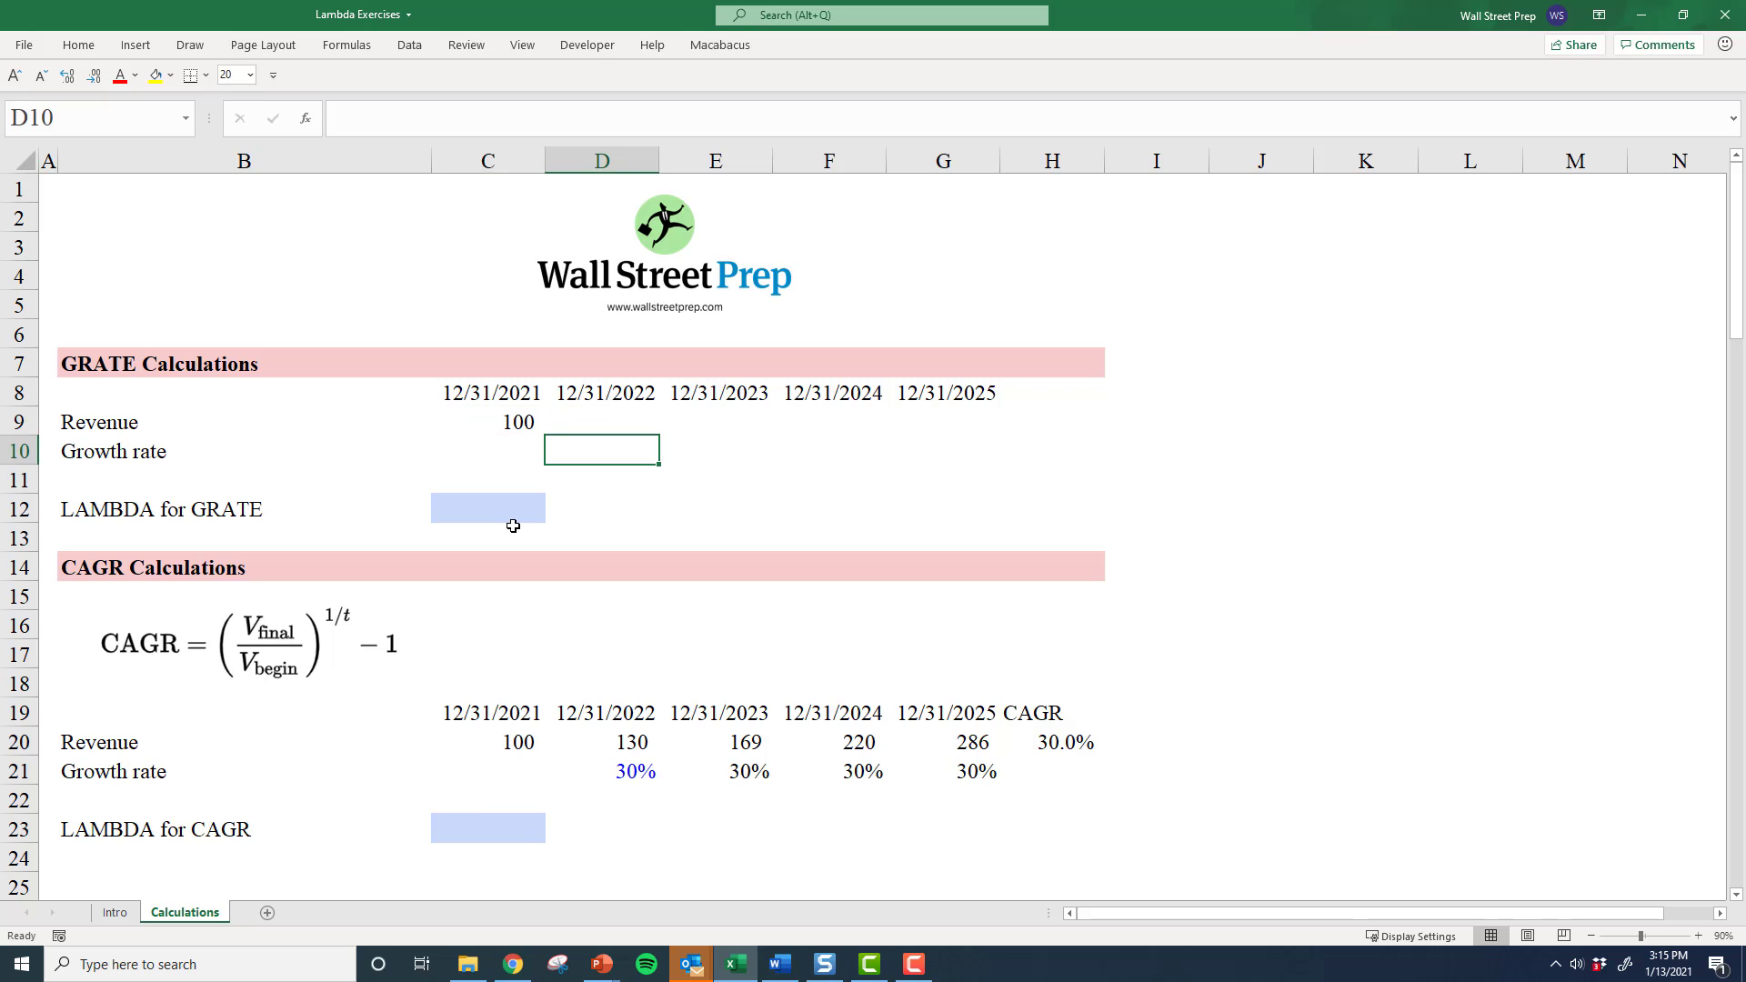
Step: Enter growth rates 15%, 20%, 25% and 5% in D10:G10, then return to the 2022 revenue
type("15%")
key("Tab")
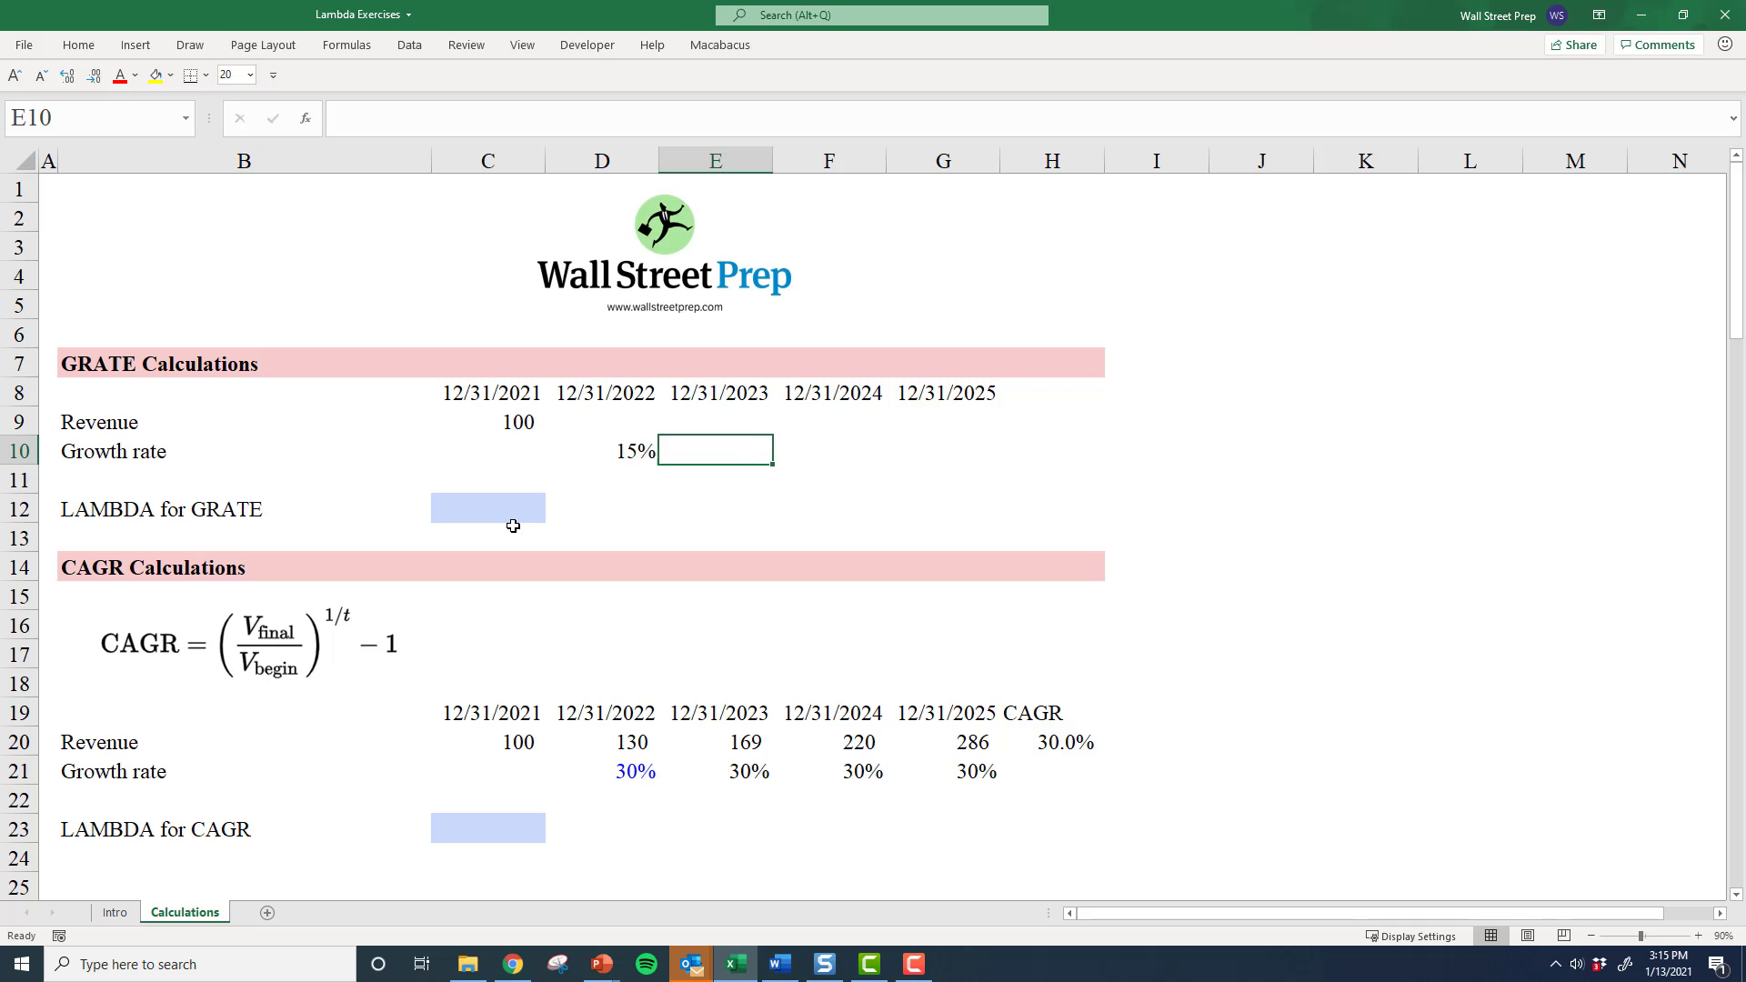
type("20%")
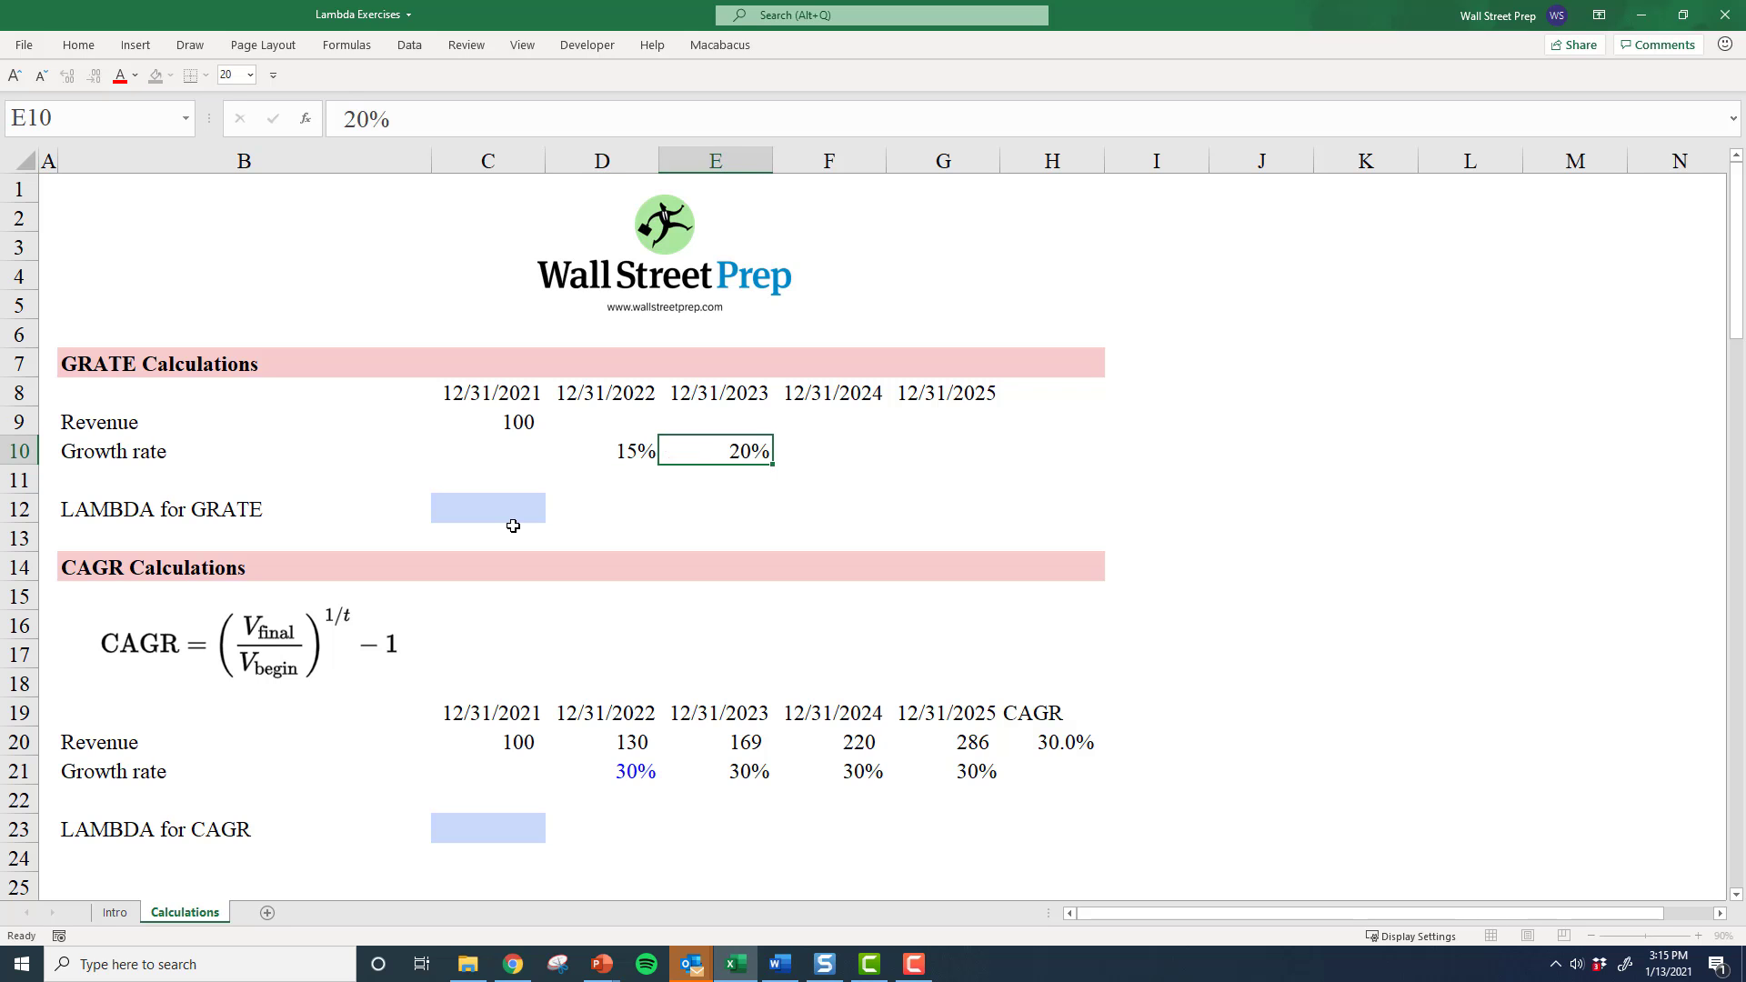
key("Tab")
type("25%")
key("Tab")
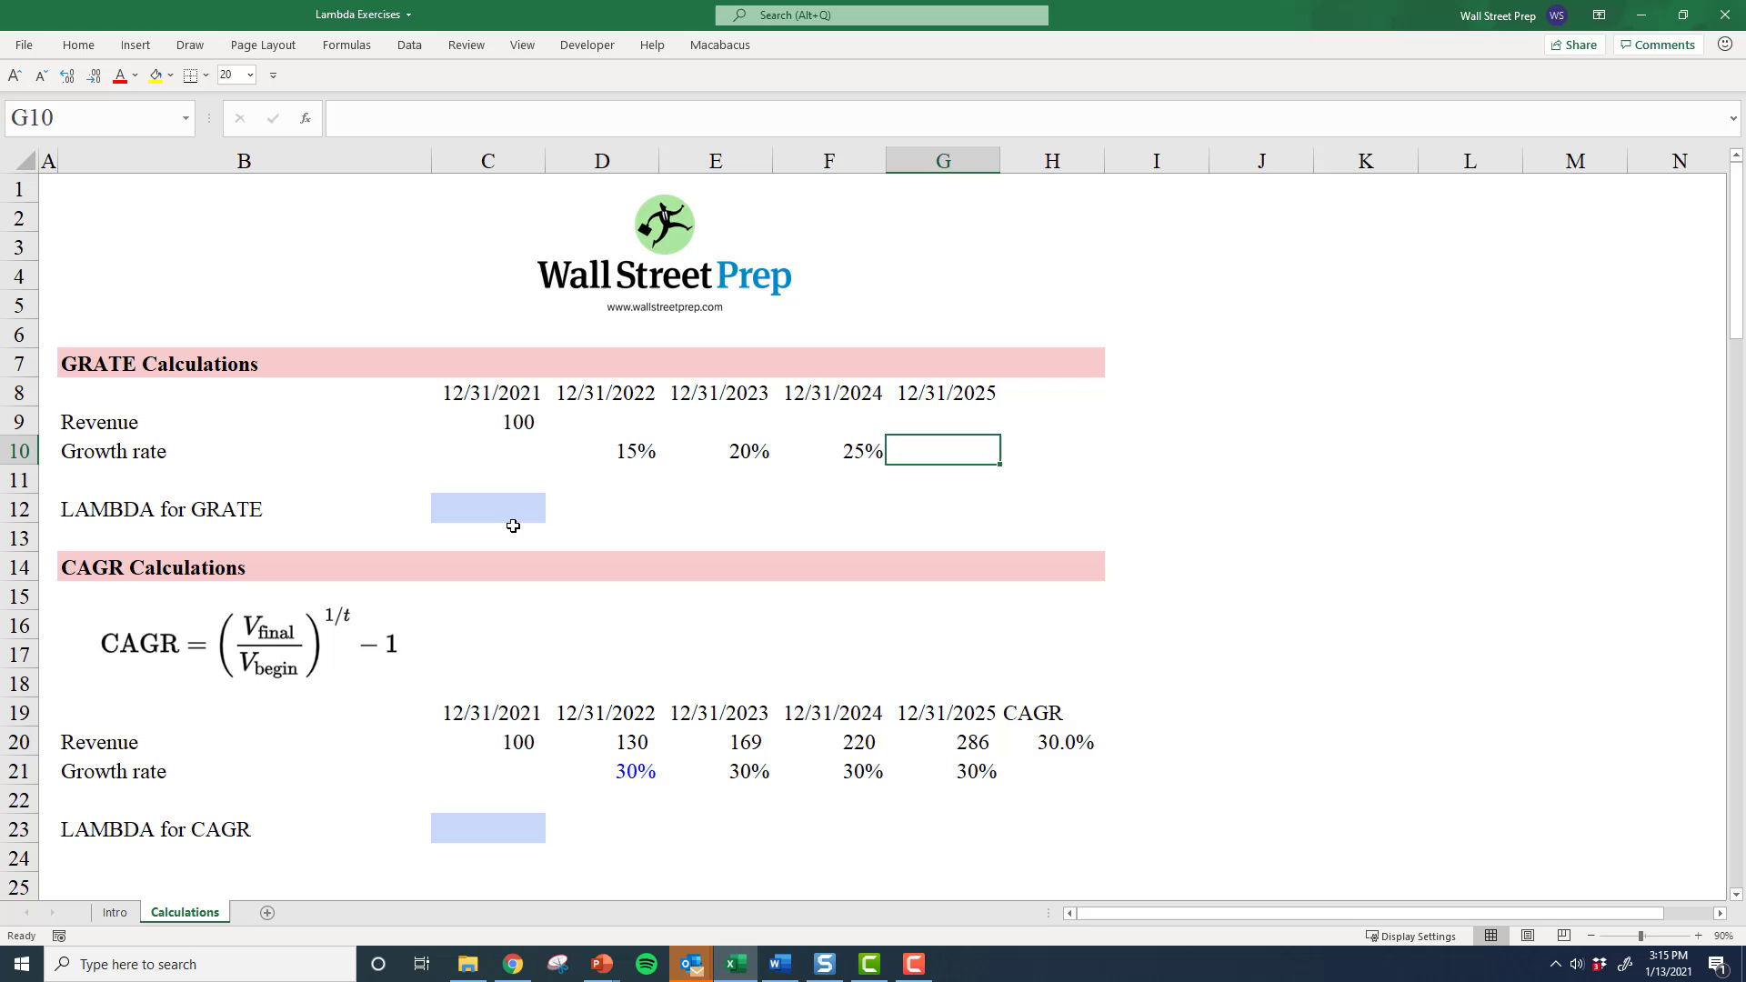
type("5%")
key("Tab")
key("Left")
key("Left")
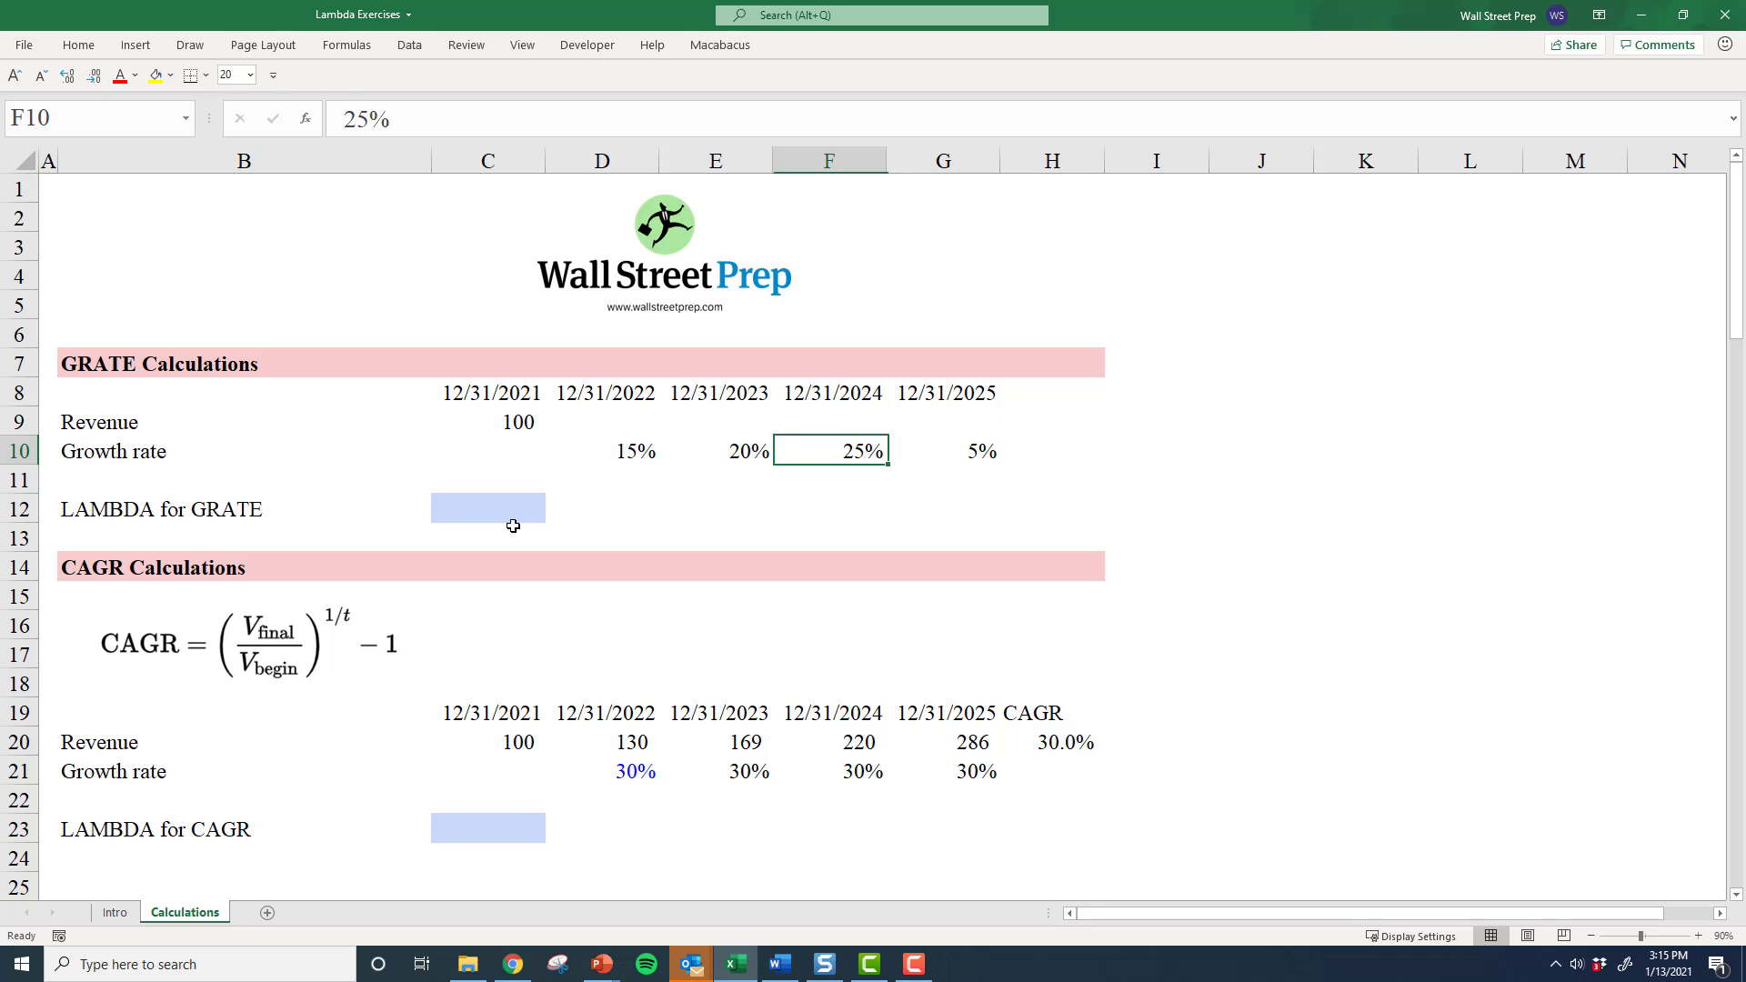
key("Up")
key("Left")
key("Left")
Step: Write a D9 formula growing the prior revenue by (1+growth rate) and copy it across D9:G9
type("=")
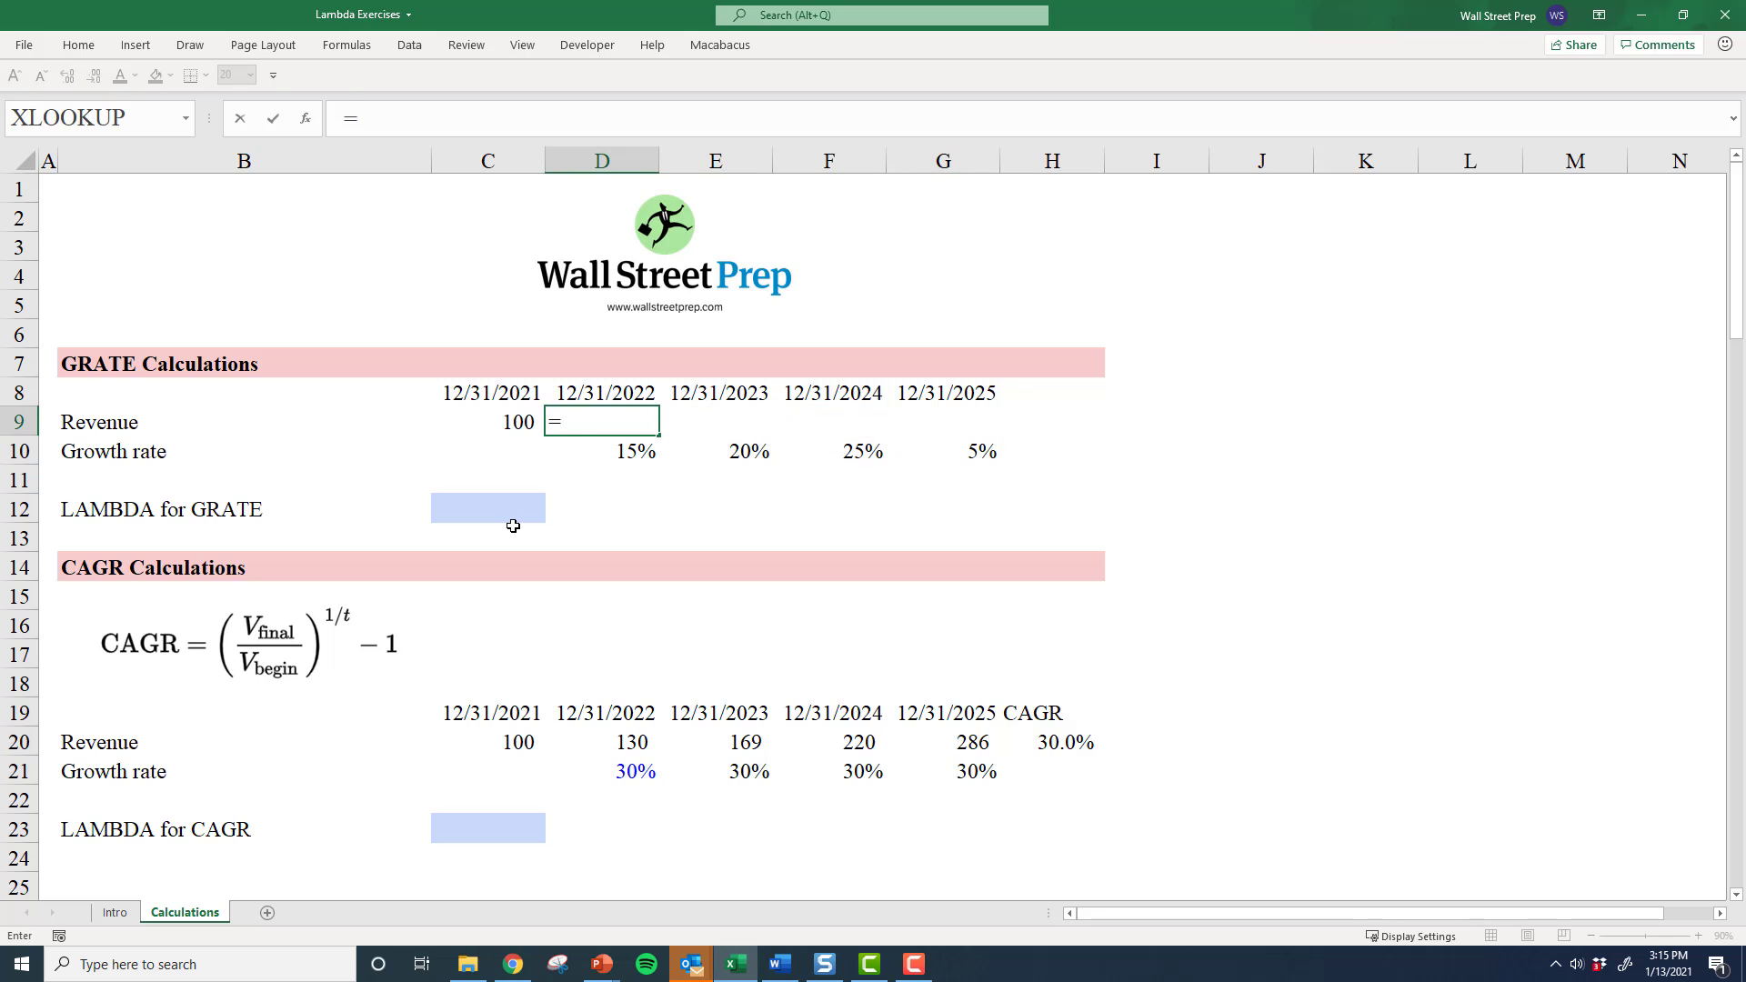
key("Left")
type("*(")
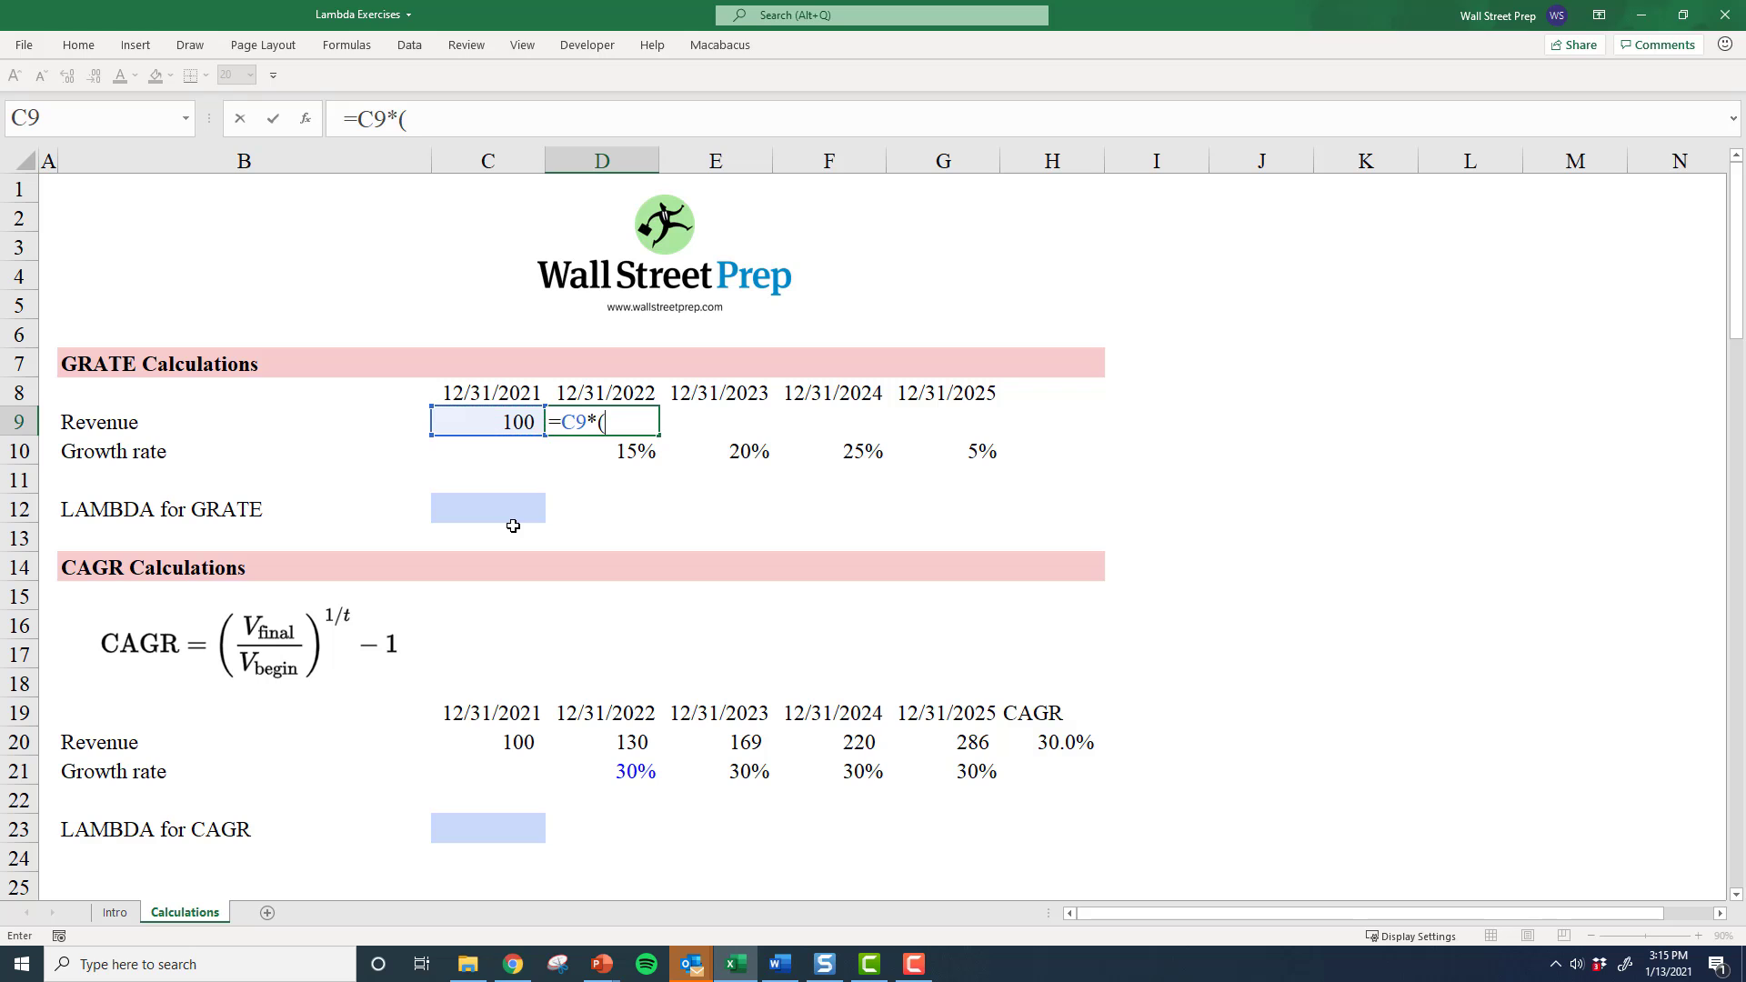
type("1+")
key("Down")
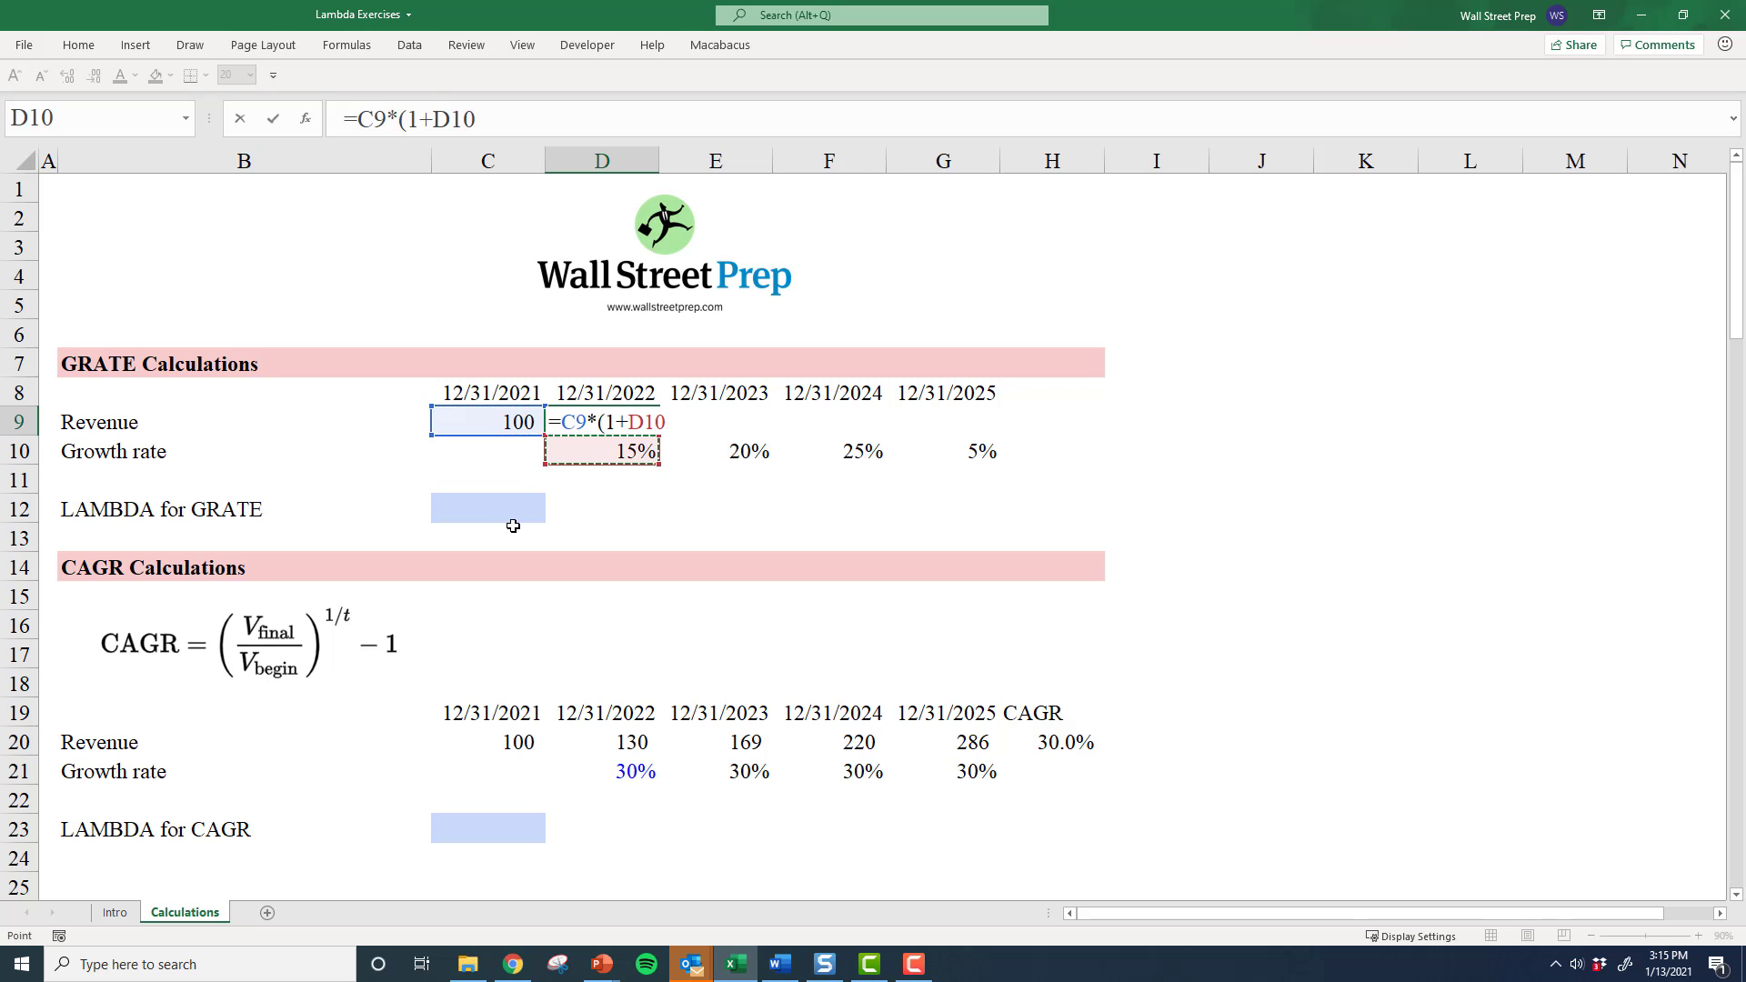
type(")")
key("ctrl+Return")
key("ctrl+c")
key("shift+Right")
key("shift+Right")
key("shift+Right")
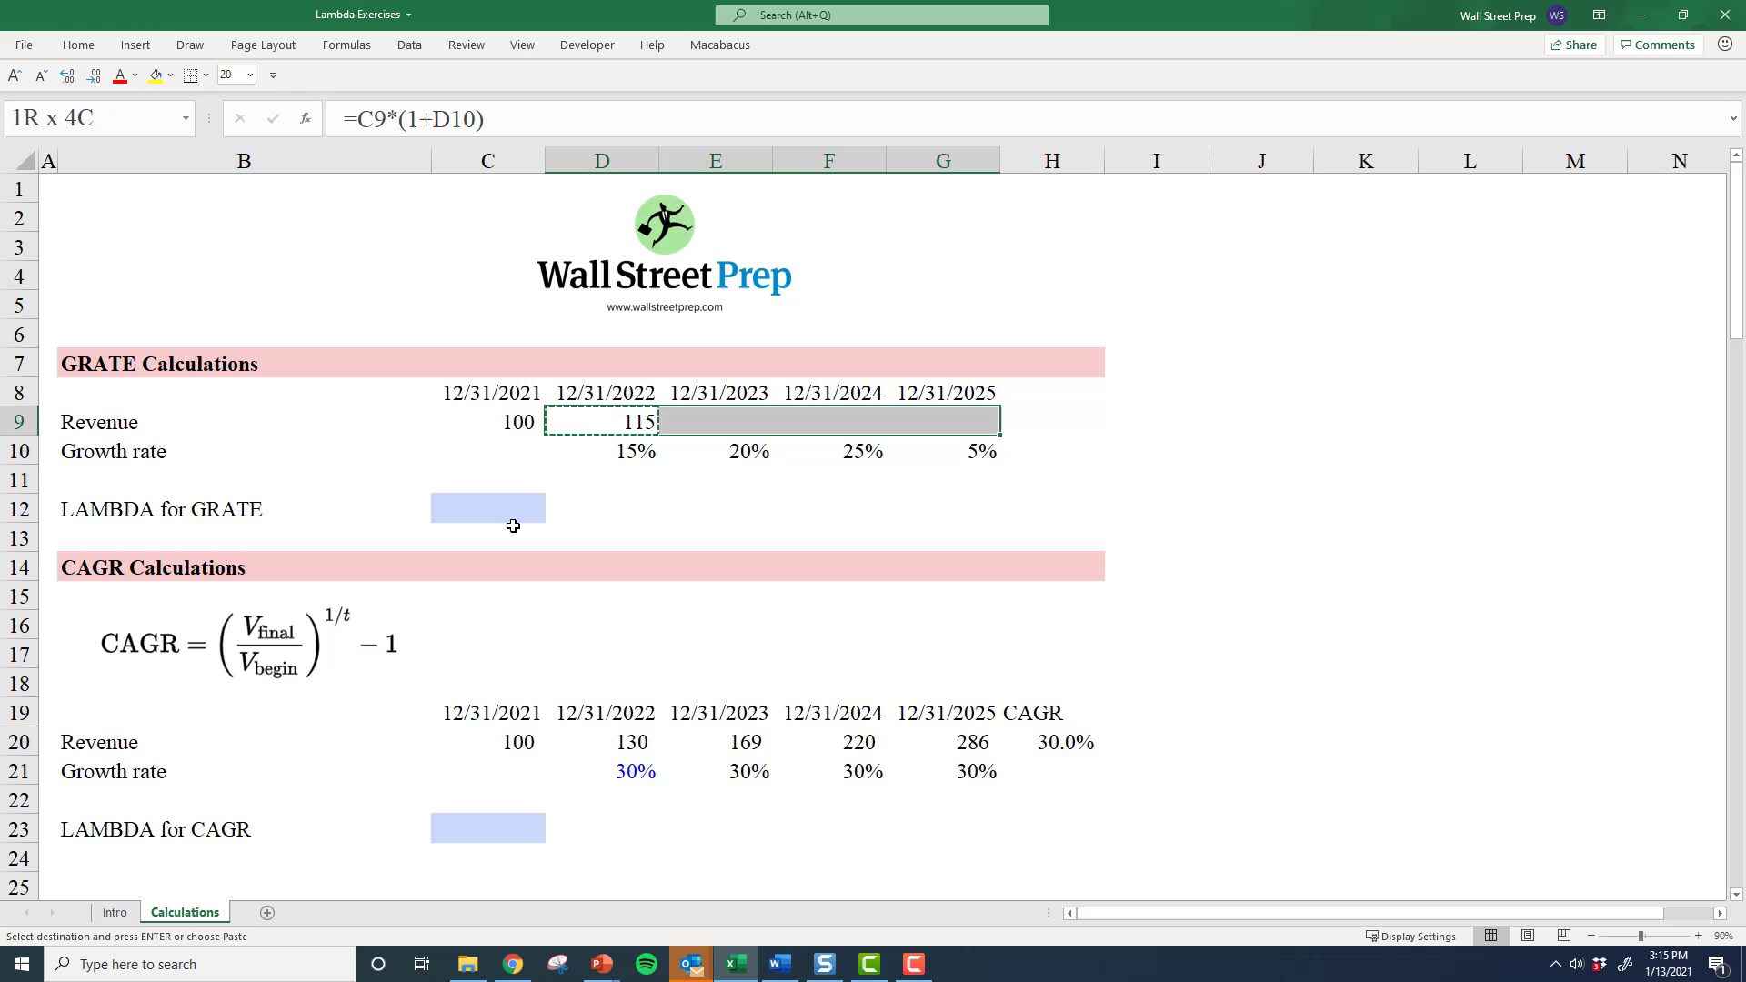
key("ctrl+v")
key("ctrl+f")
Step: Inspect each revenue formula in D9:G9 with F2 to check its references
key("Left")
key("Down")
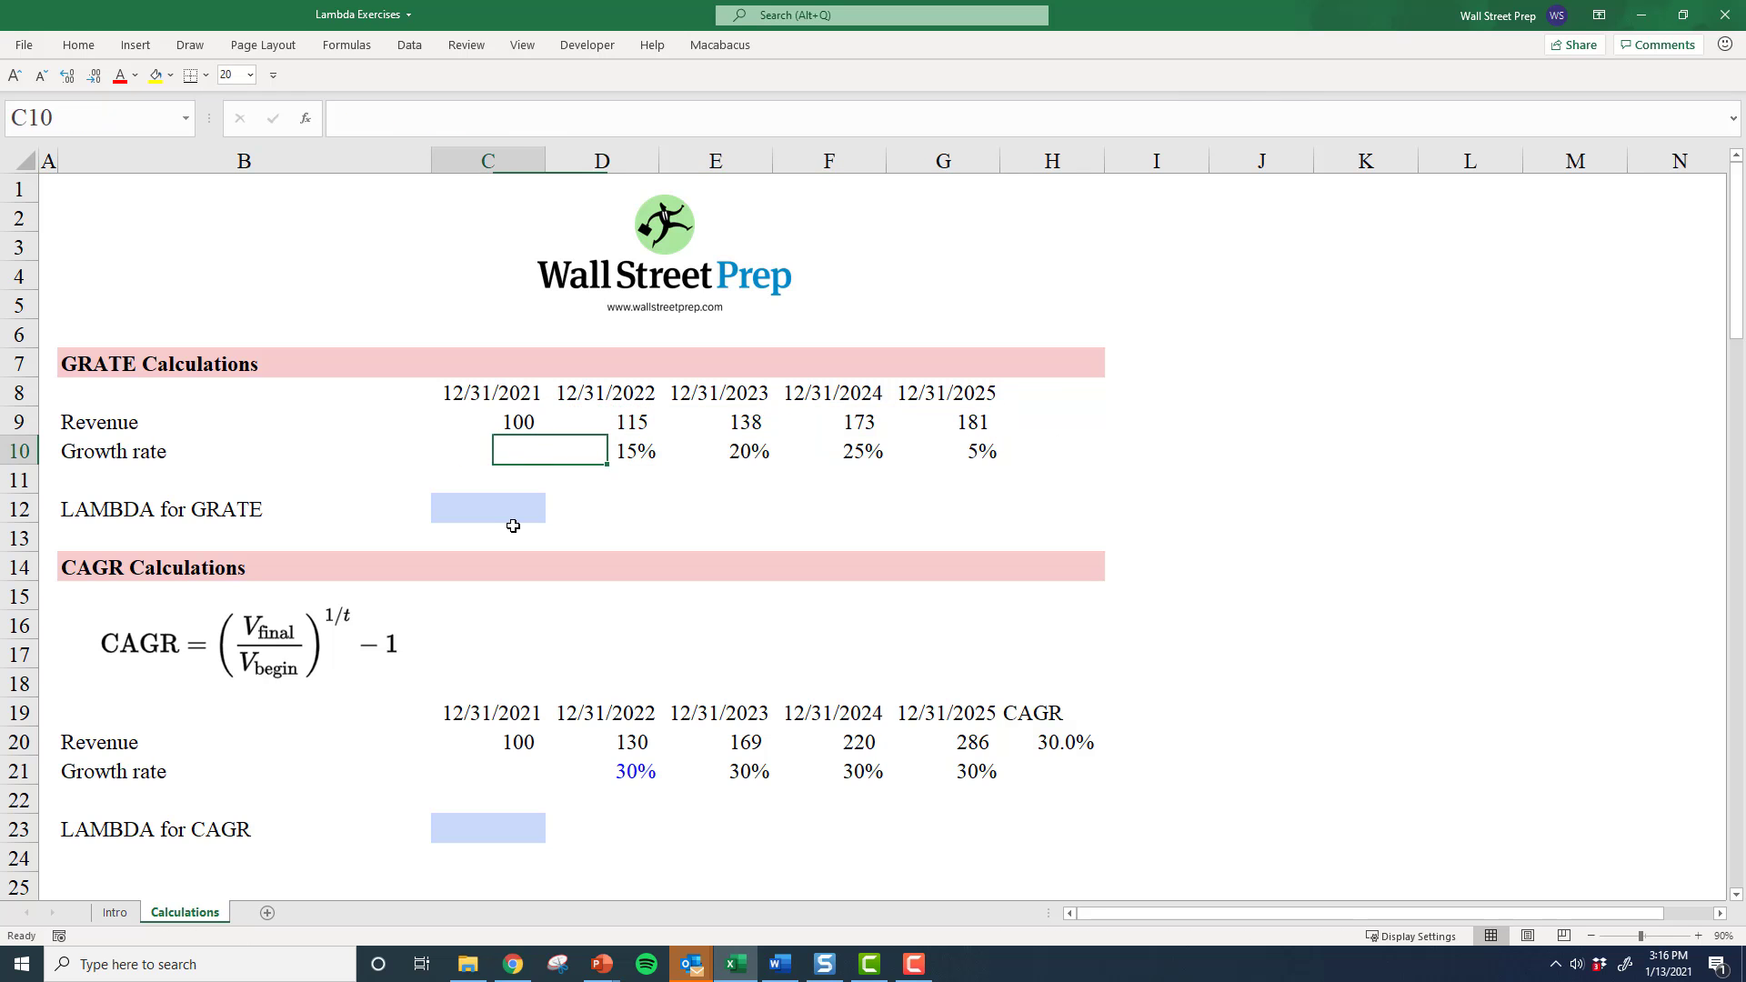
key("Up")
key("Right")
key("F2")
key("Escape")
key("Right")
key("F2")
key("Escape")
key("Right")
key("F2")
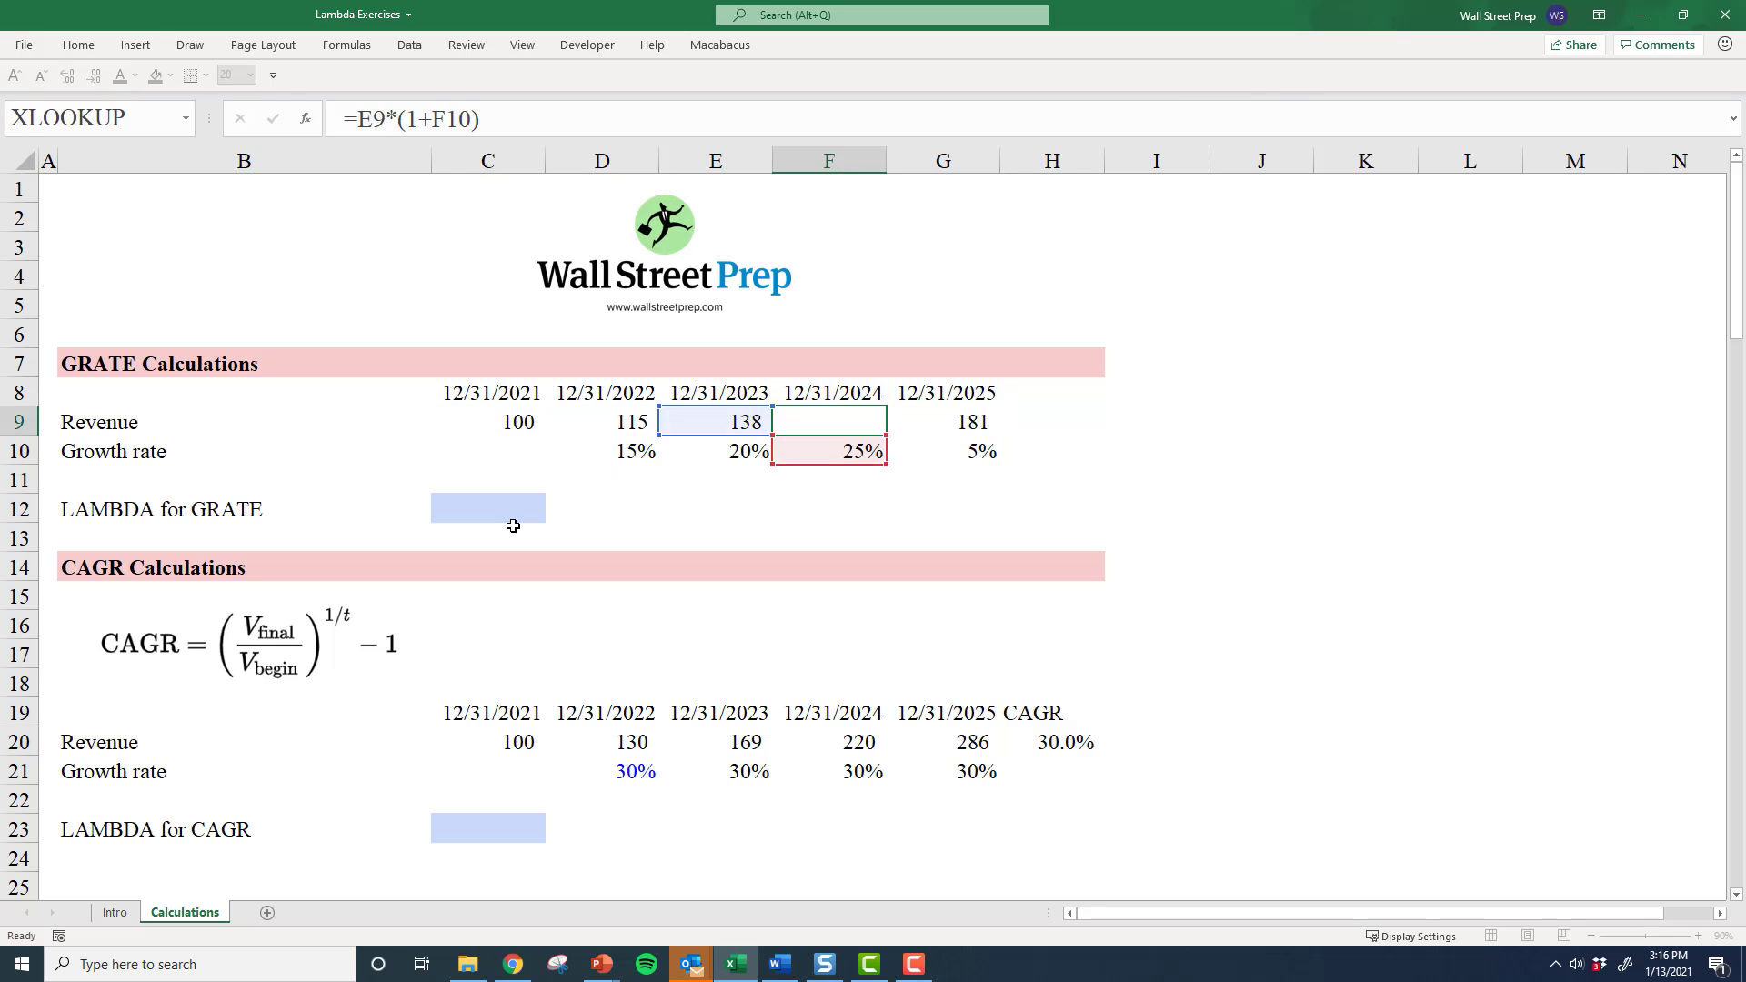
key("Escape")
key("Right")
key("F2")
key("Escape")
key("Left")
key("Left")
key("Left")
key("F2")
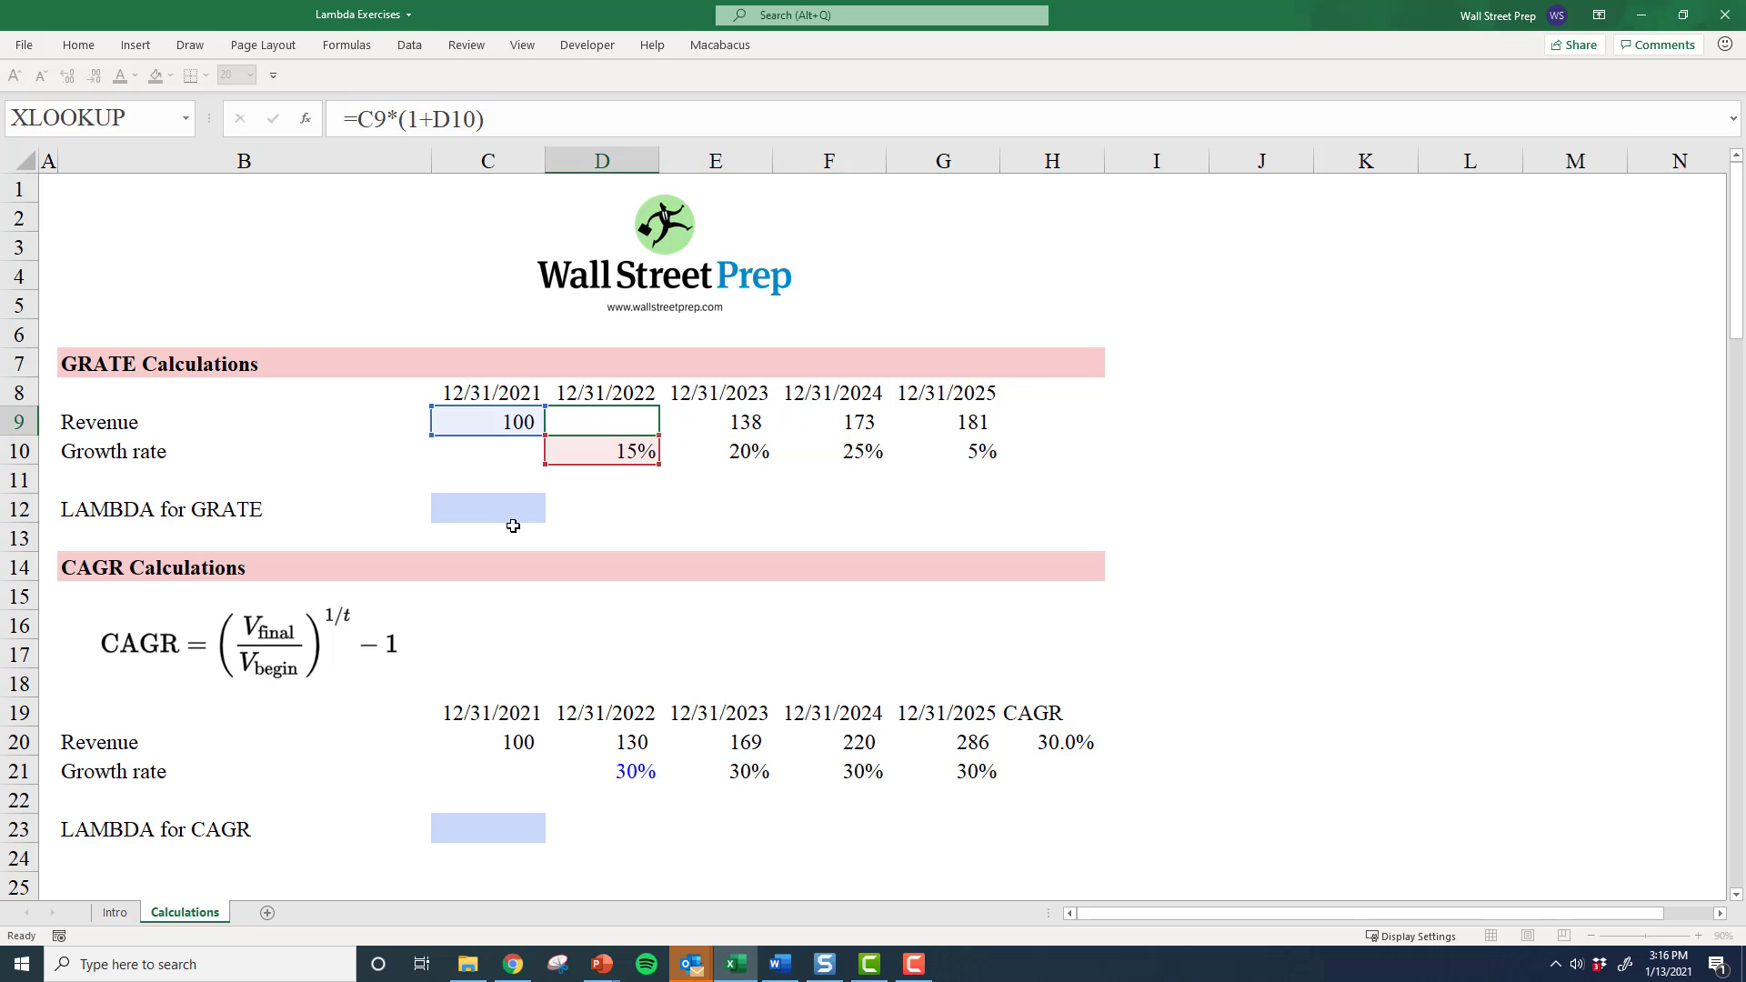
key("Escape")
key("F2")
key("Escape")
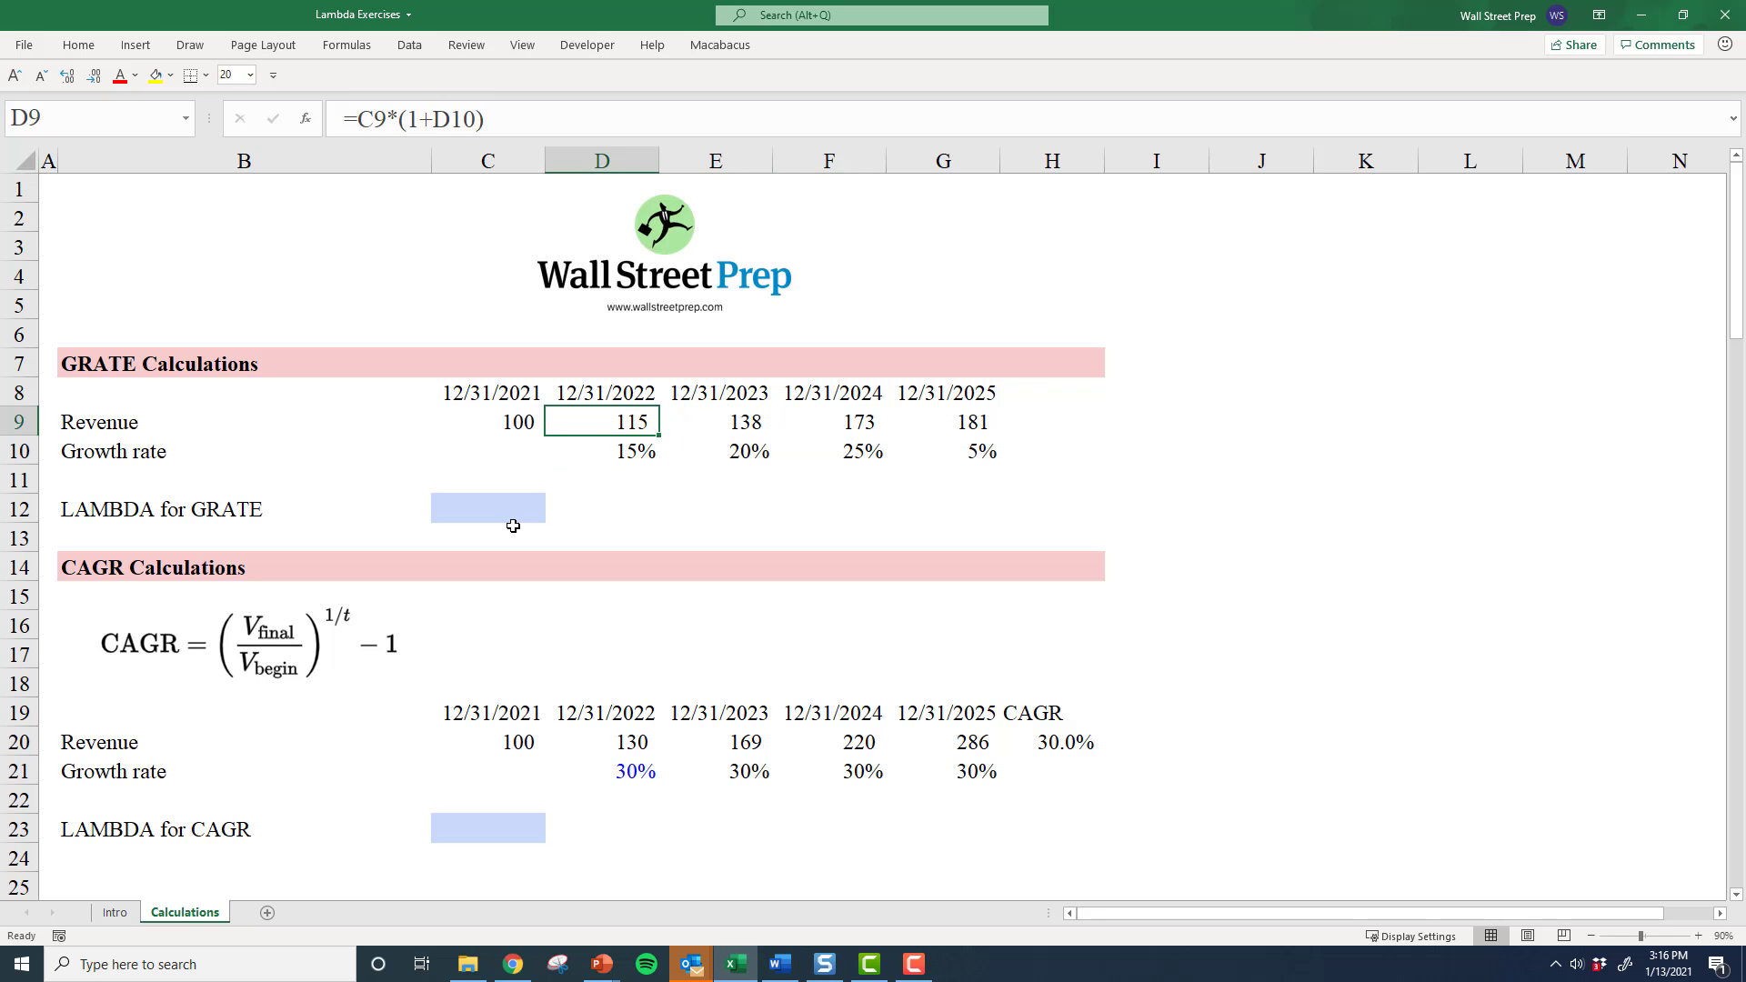
Step: Move to C12 and begin a new formula with =
key("Down")
key("Down")
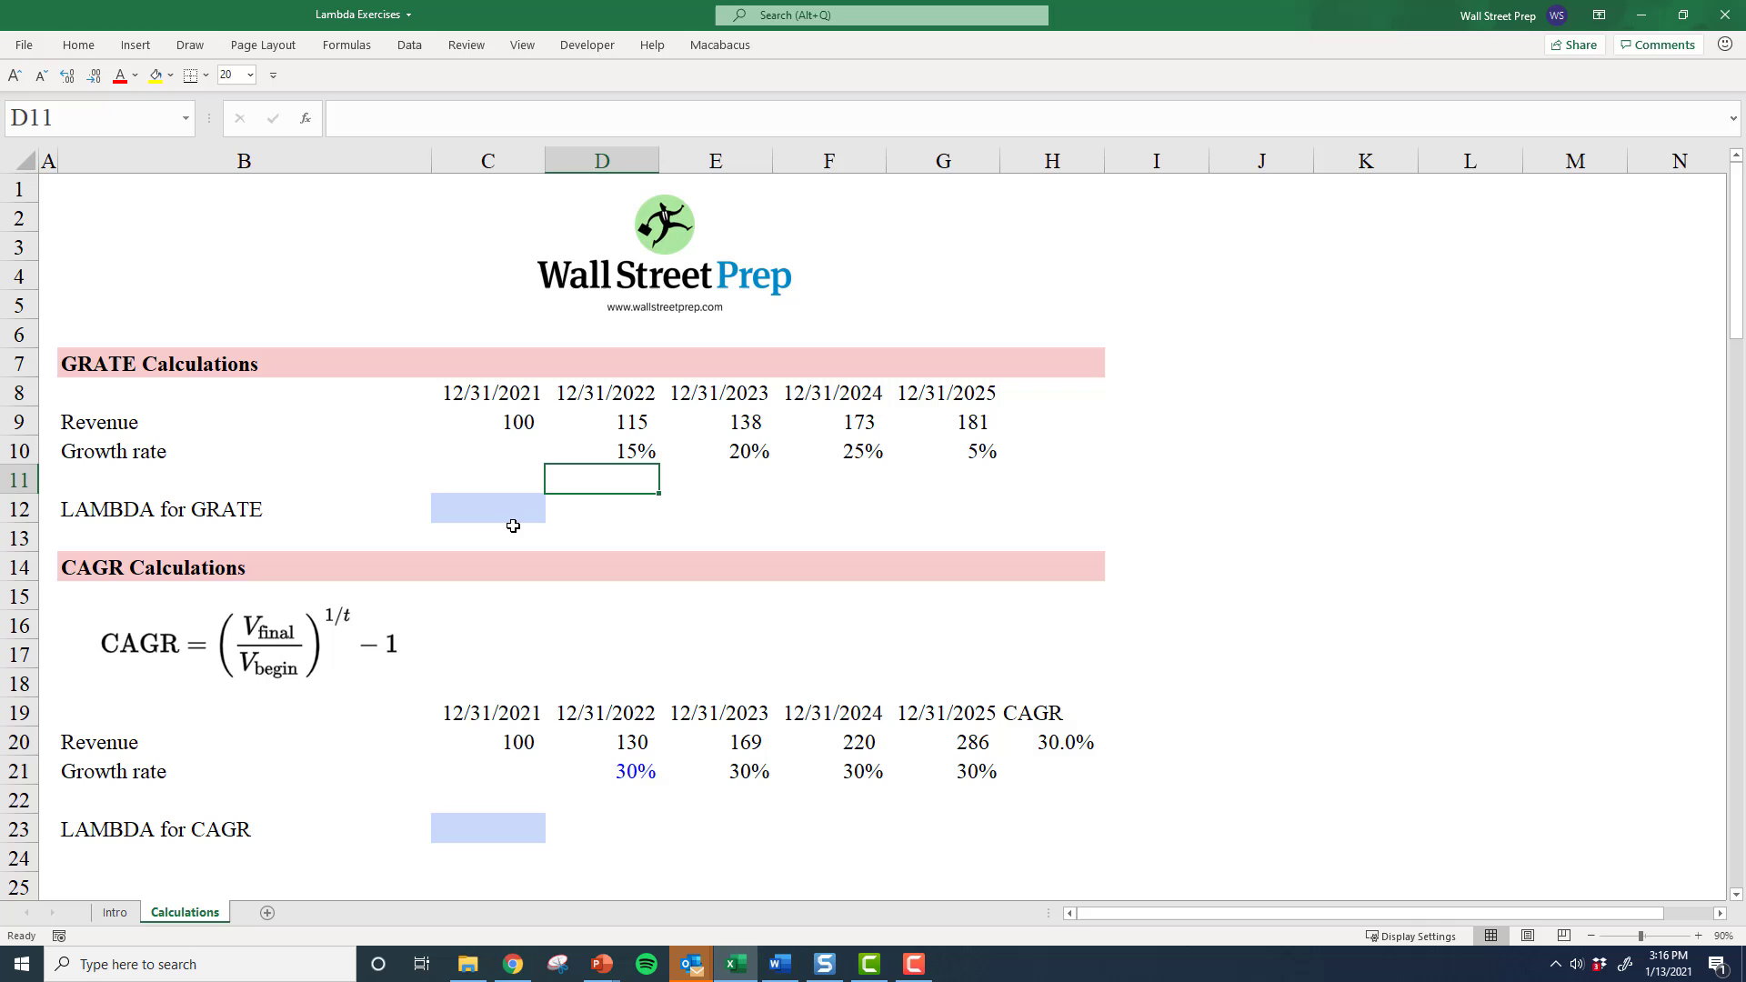
key("Right")
key("Down")
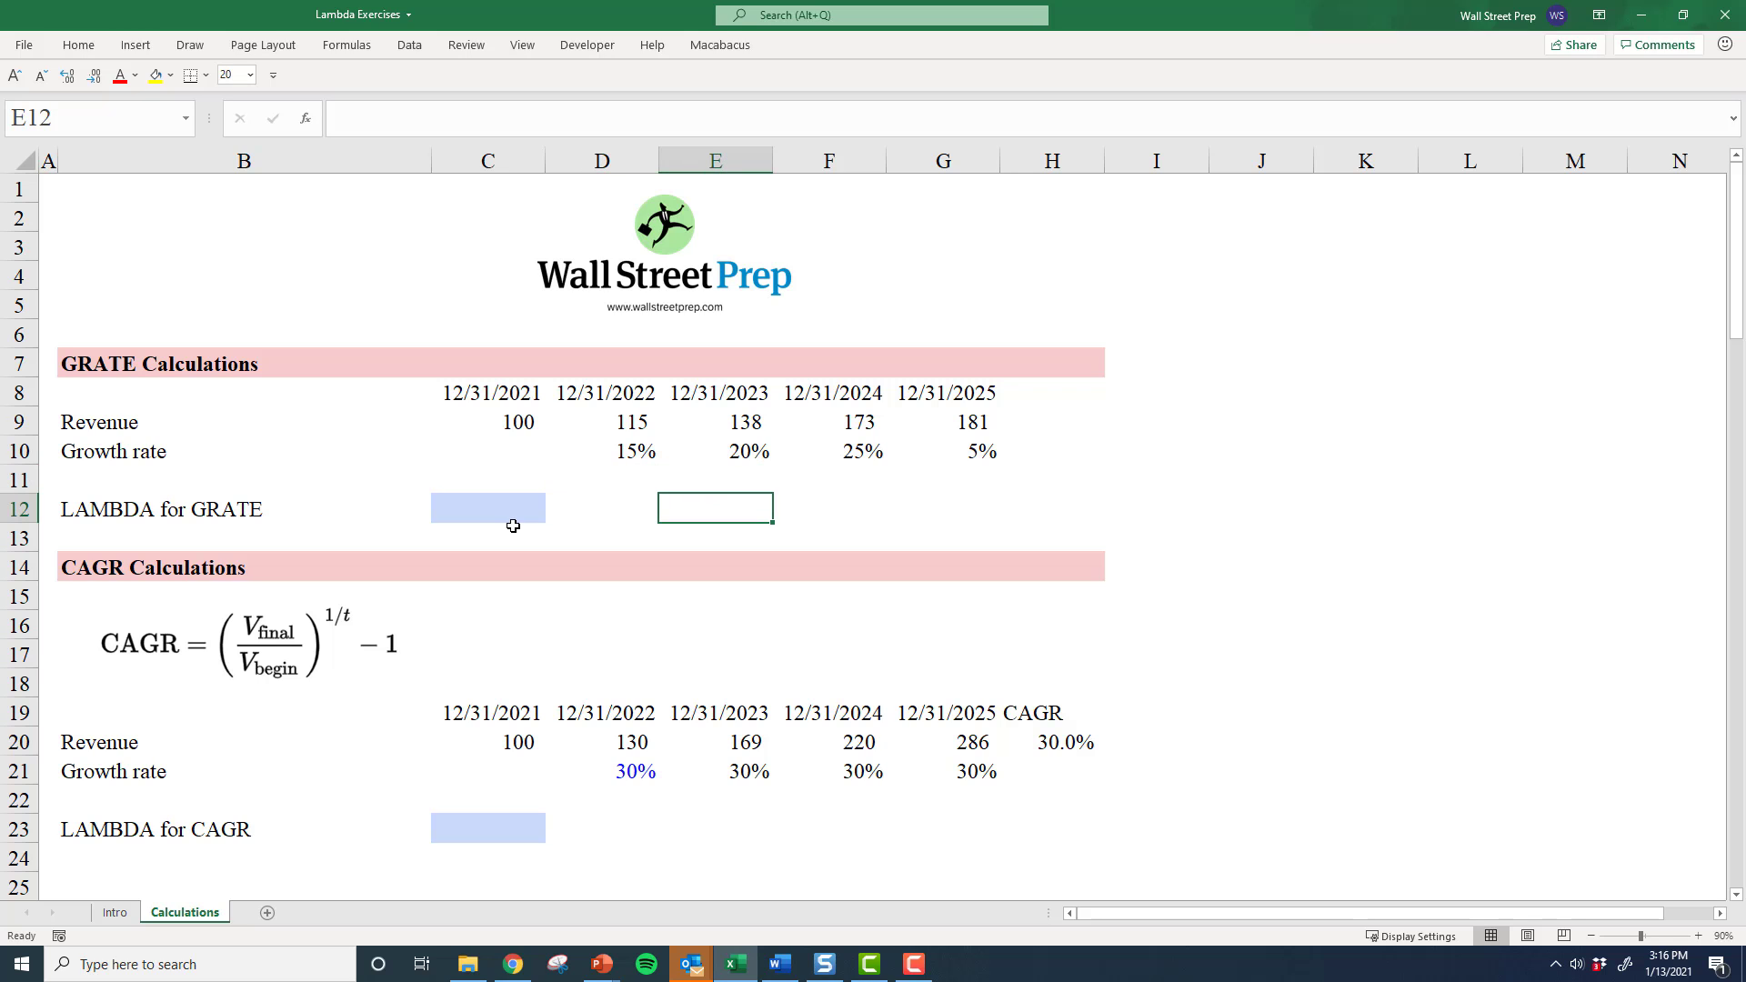
key("Left")
key("Left")
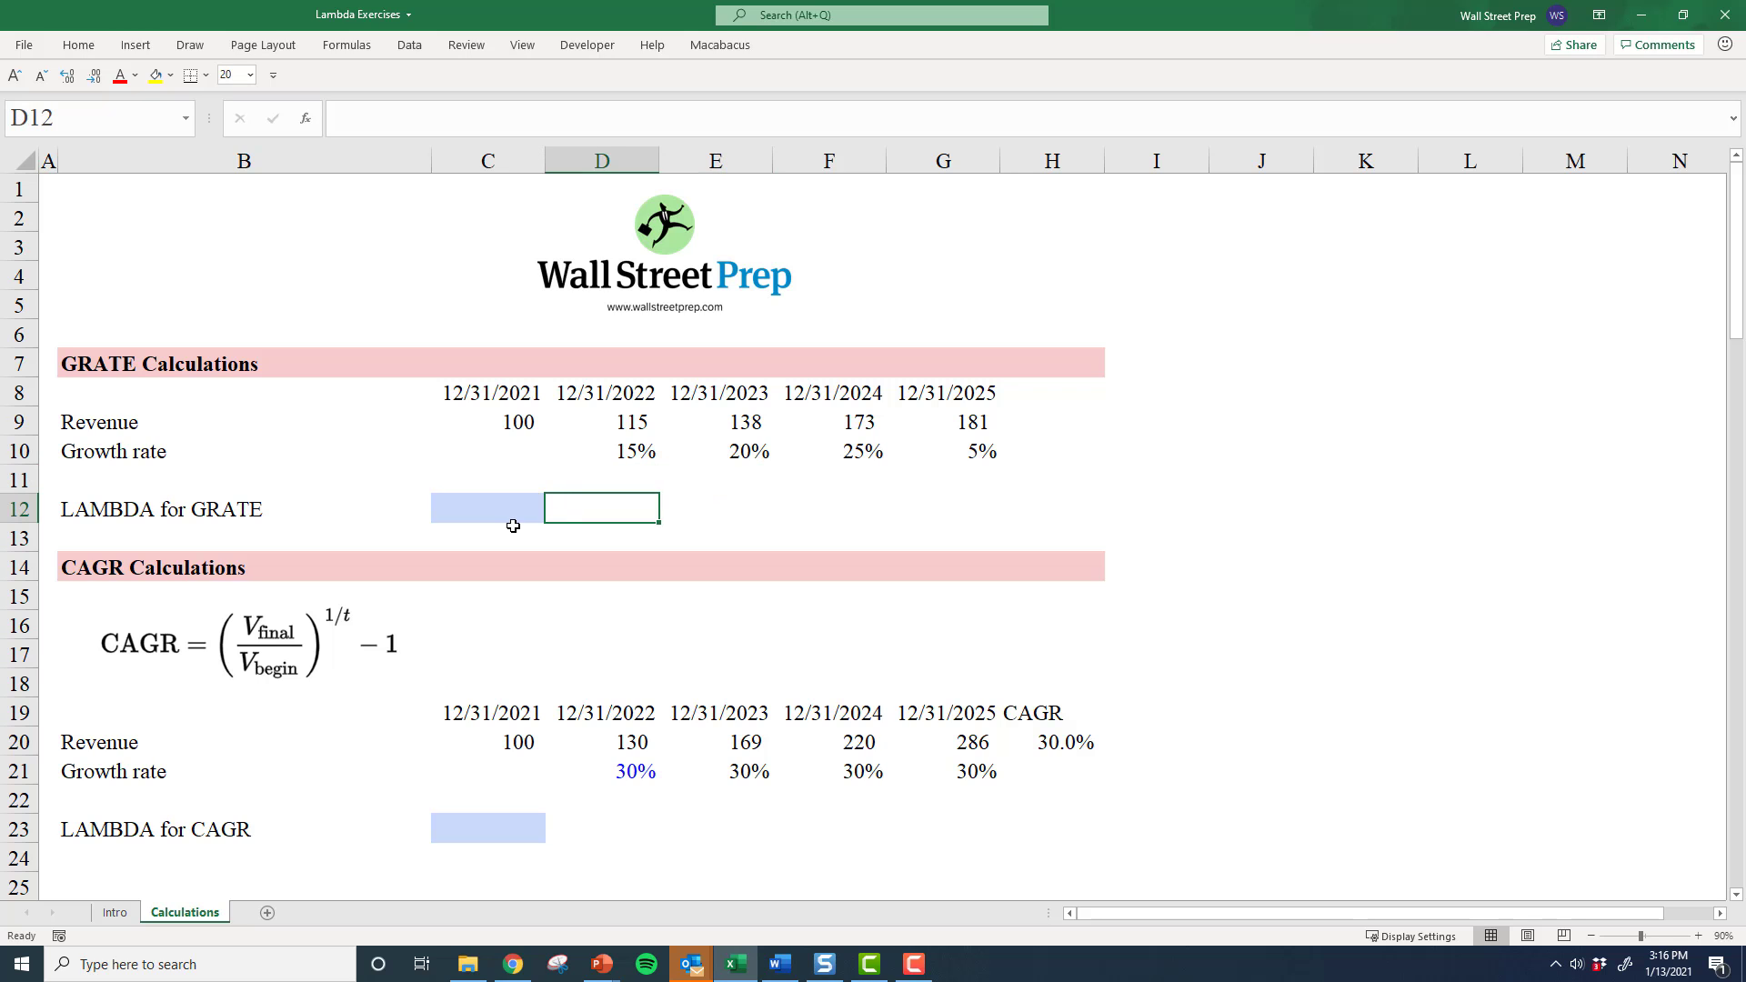
type("=")
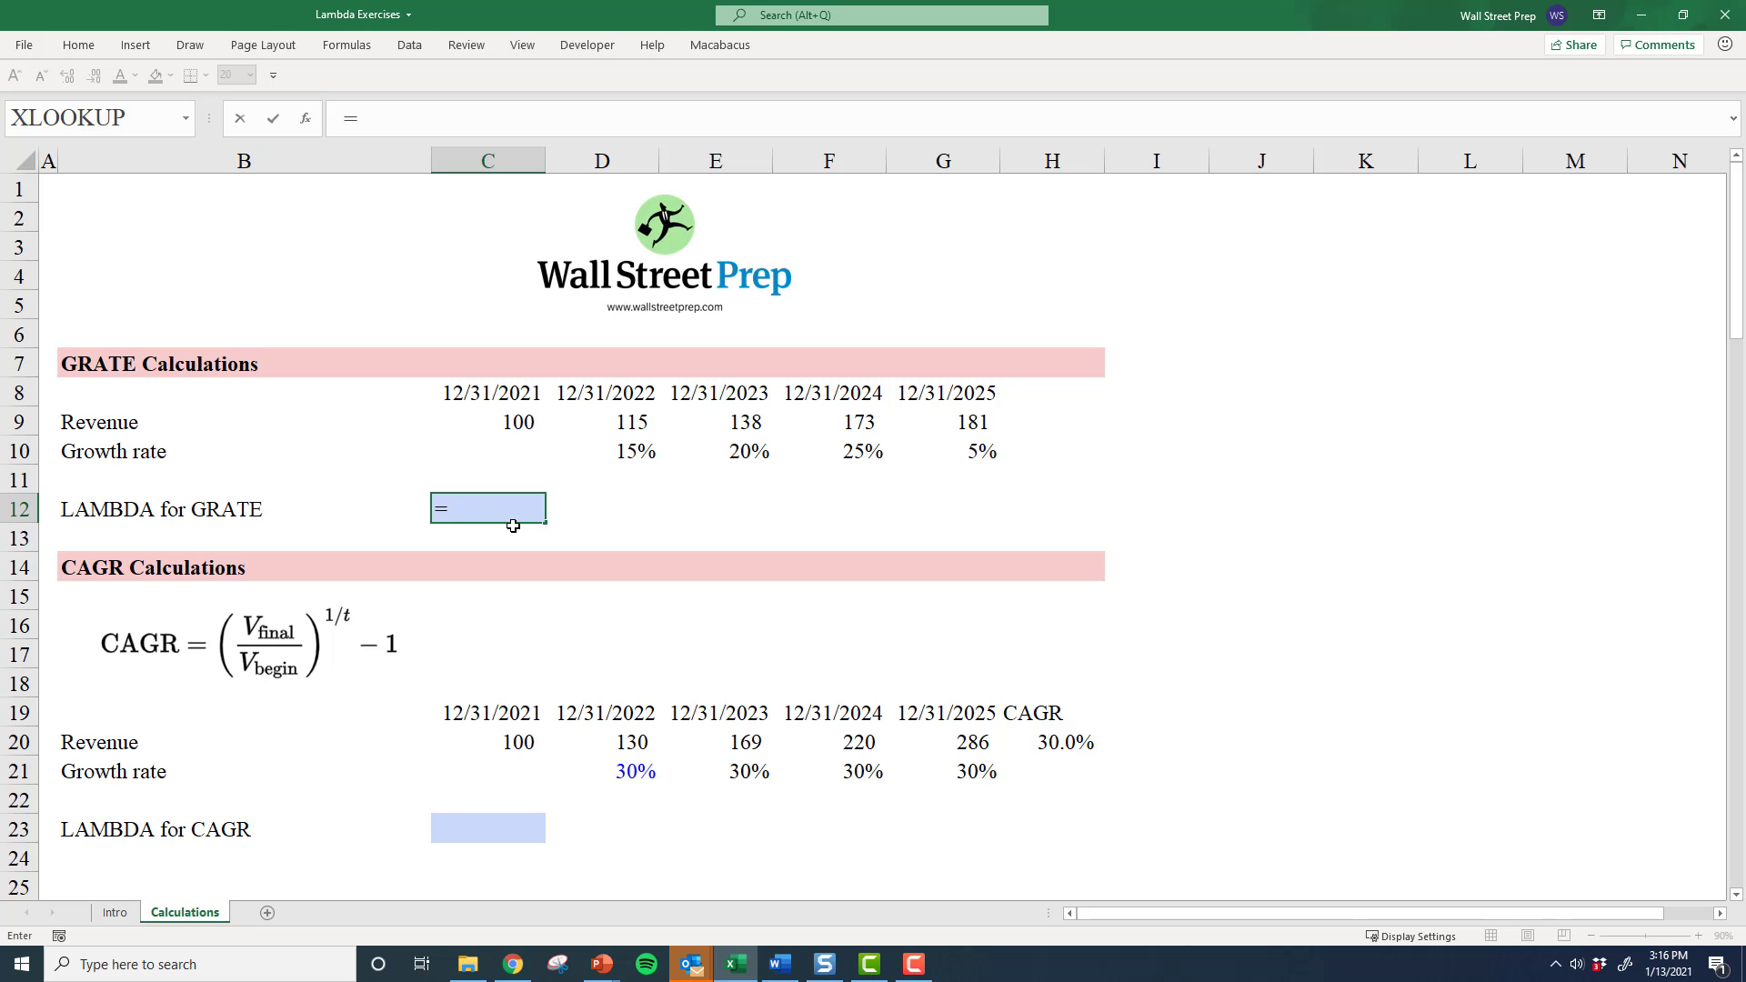
Step: Start =LAMBDA( in C12 with C9 and the calculation C9*(1+D10)
type("lambda")
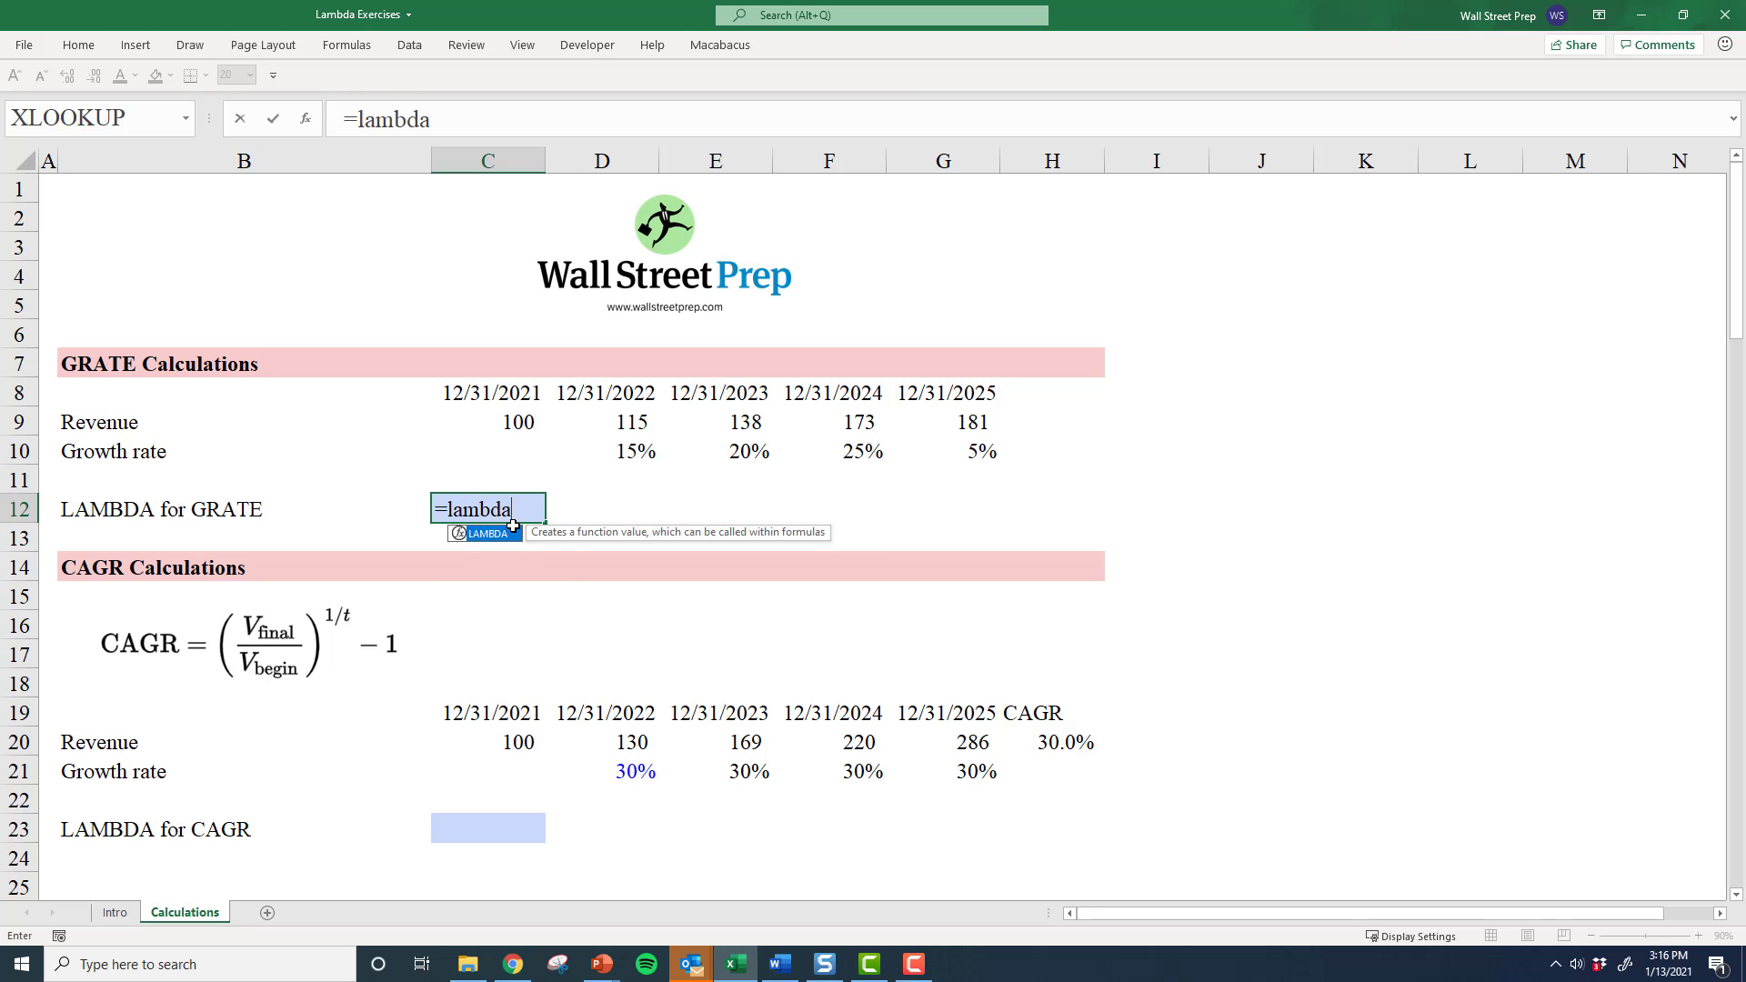
key("Tab")
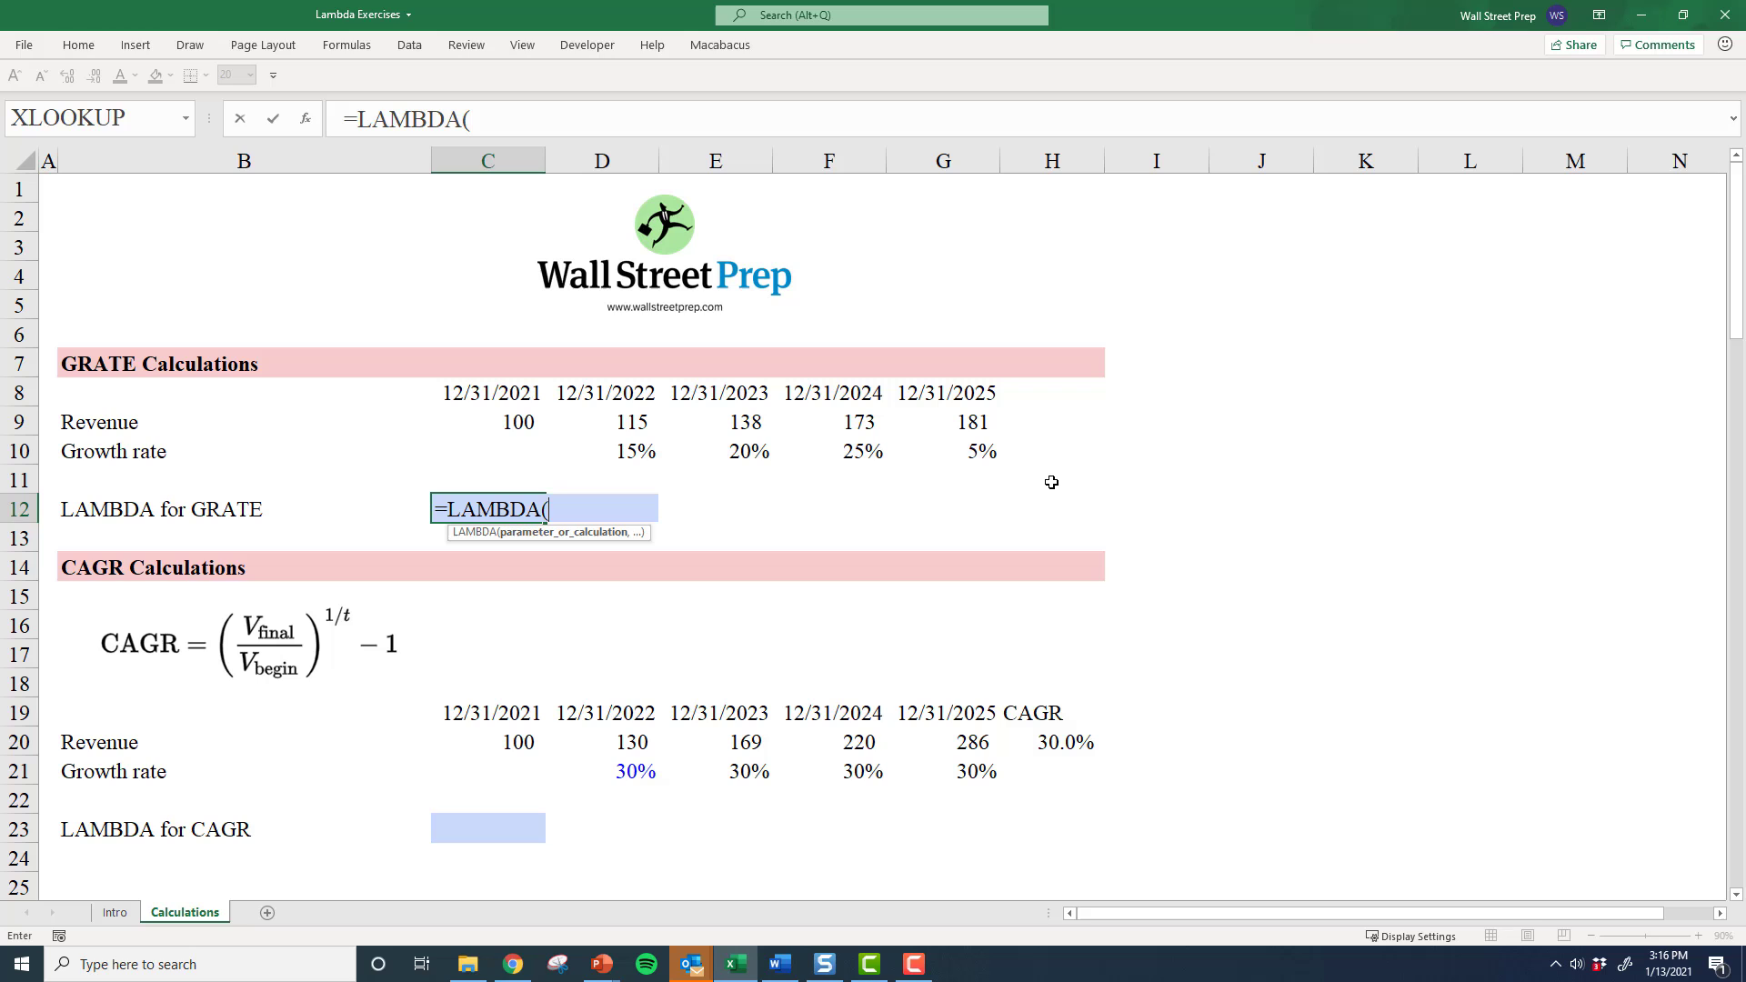
key("Up")
key("Up")
key("Up")
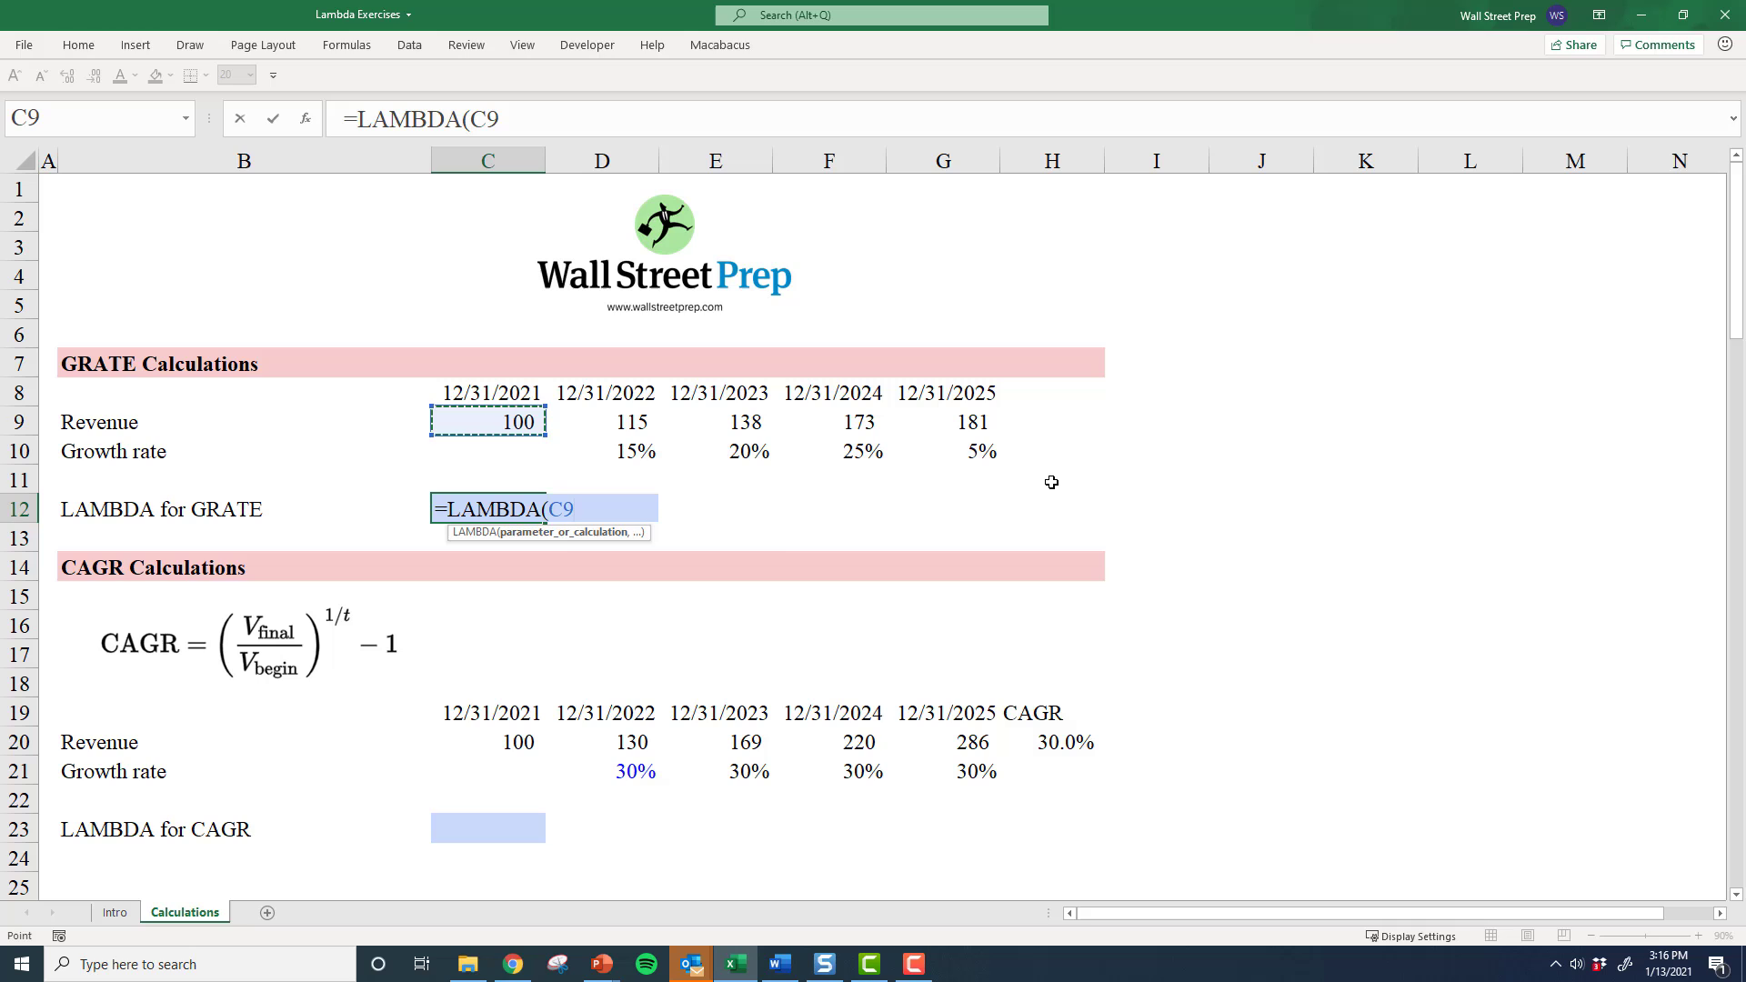
type(",")
key("Up")
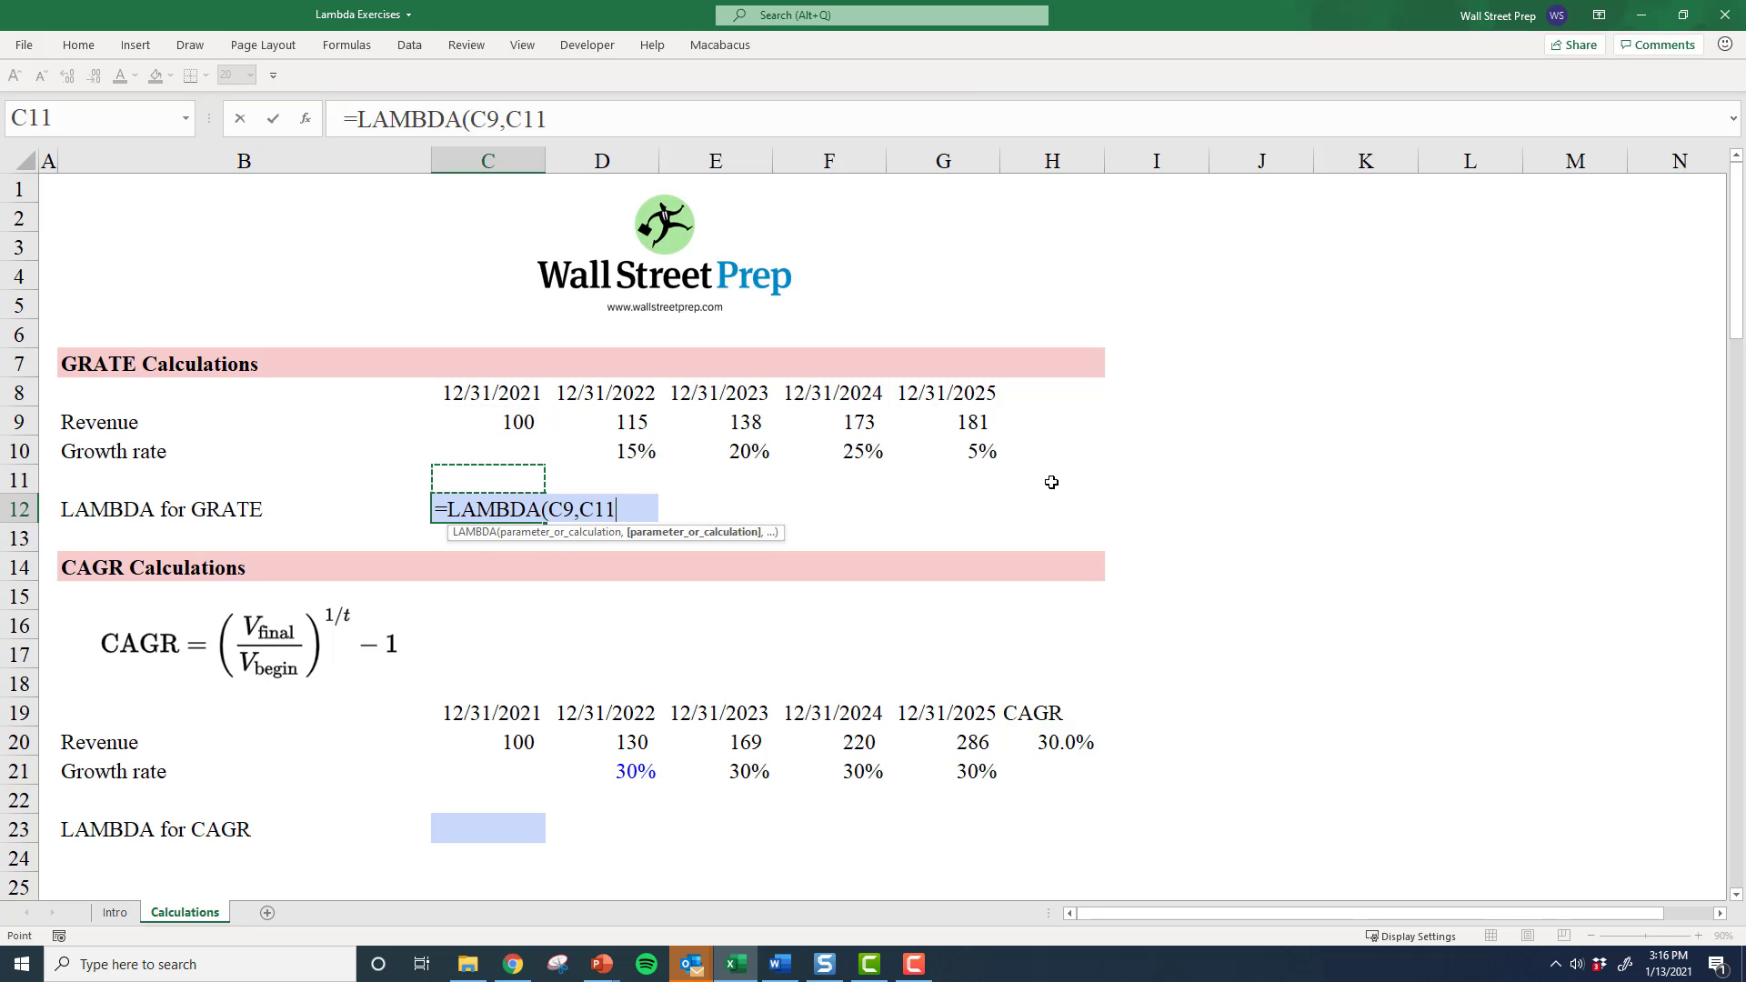
key("Up")
key("Up")
type("*(1")
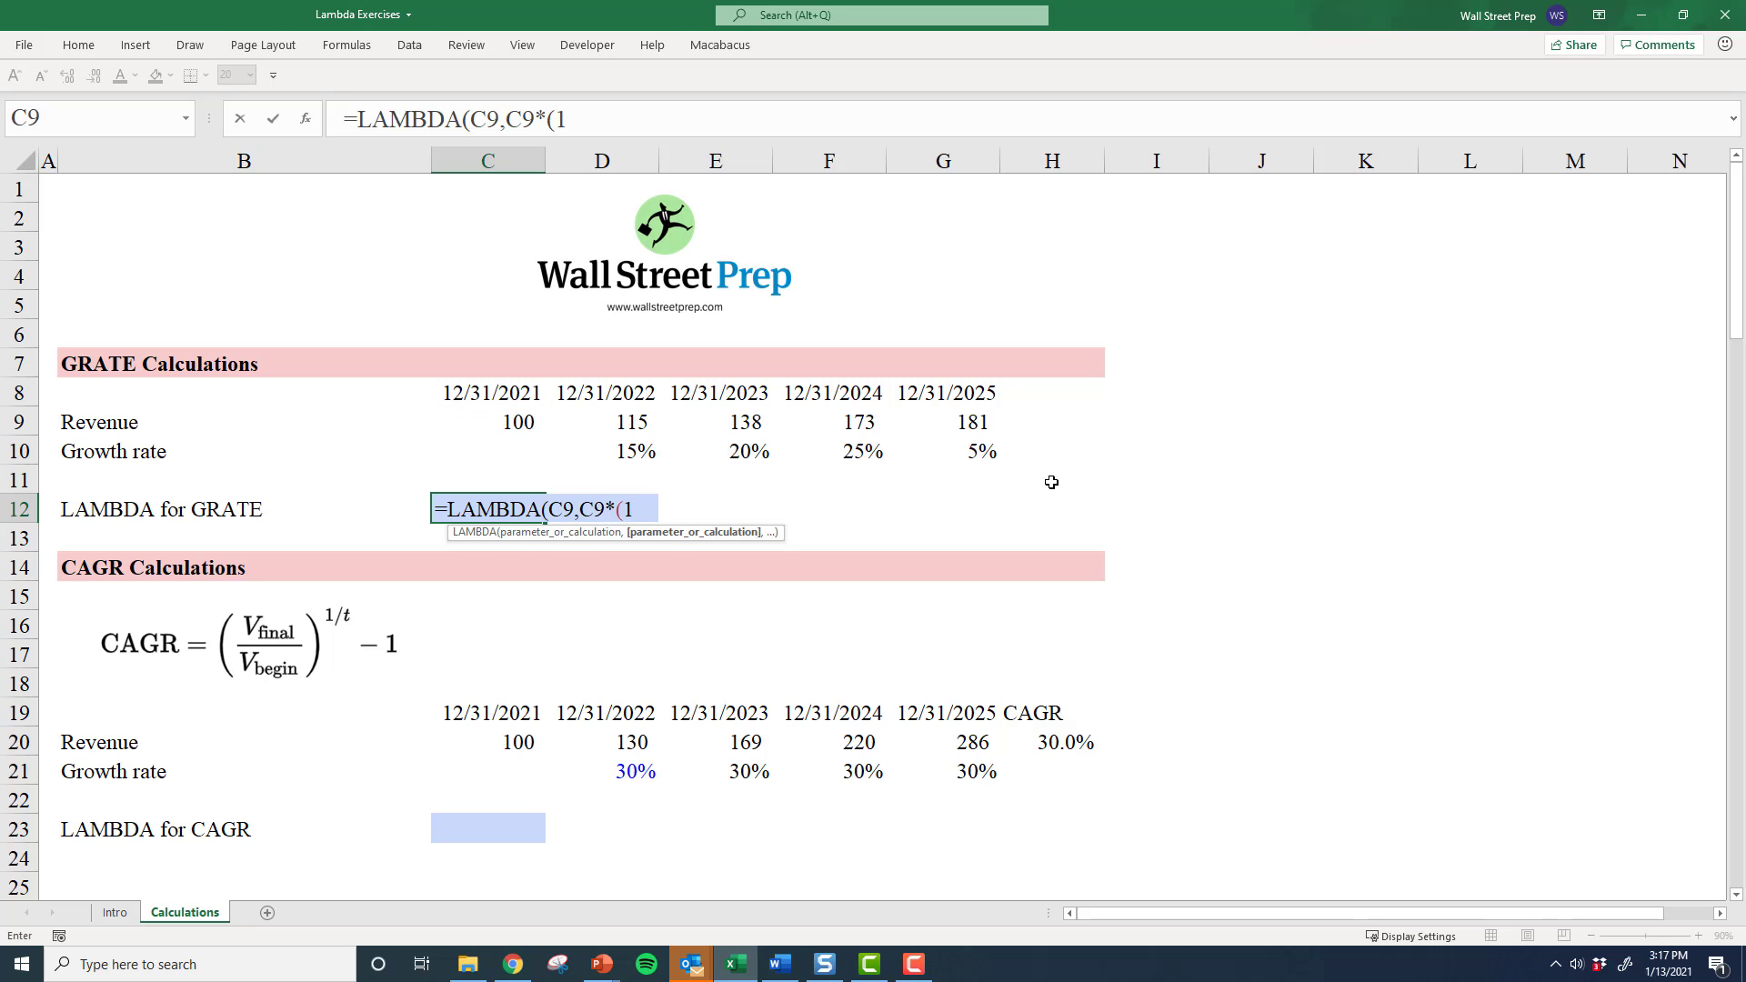
type("+")
key("Up")
key("Up")
key("Right")
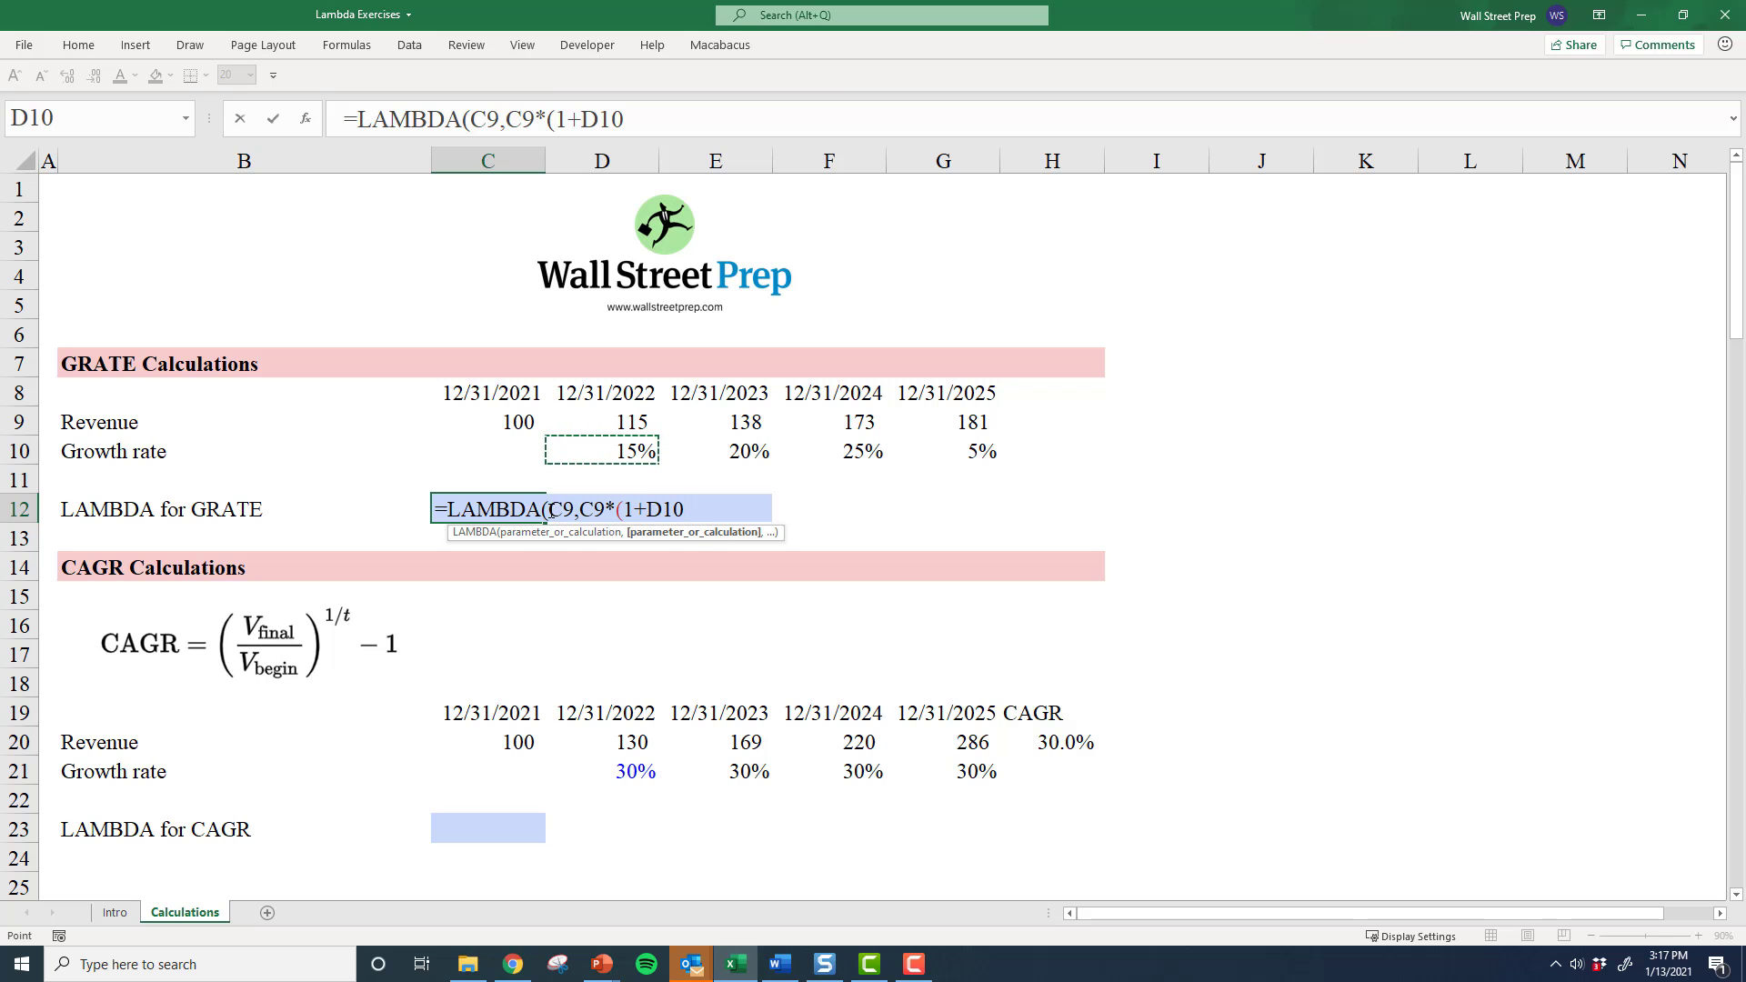
Step: Insert the parameters base and growthrate right after LAMBDA(
left_click(549, 510)
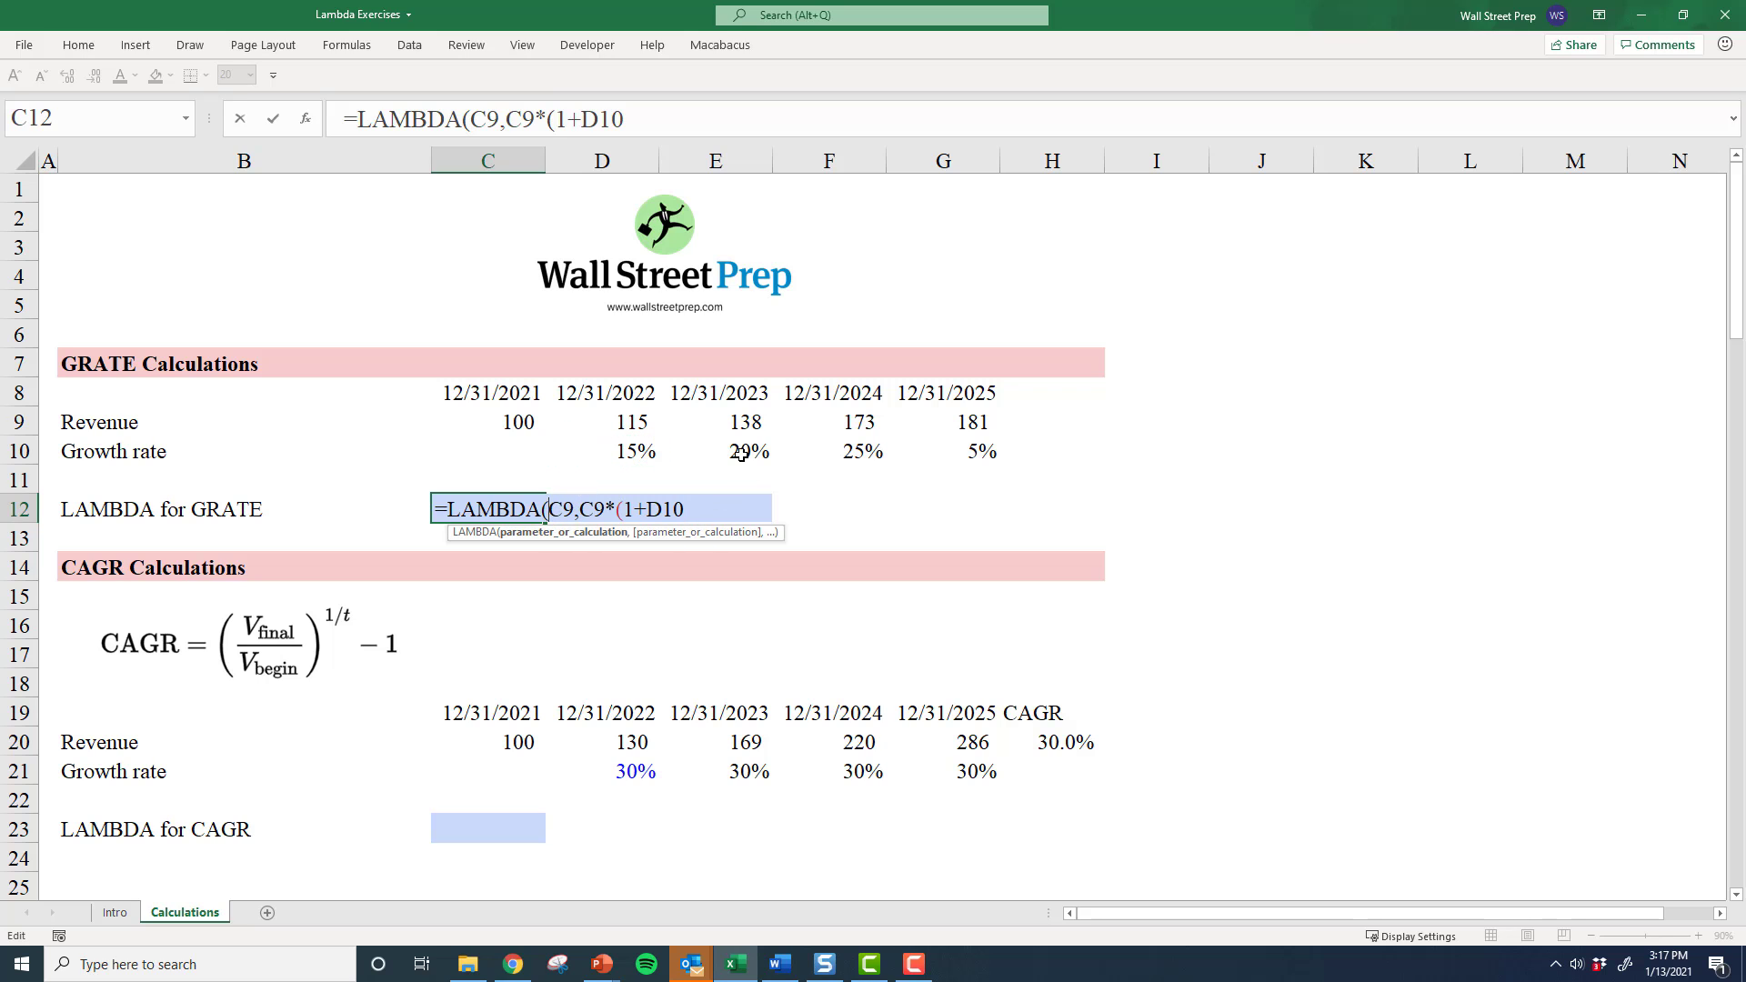
type("base,")
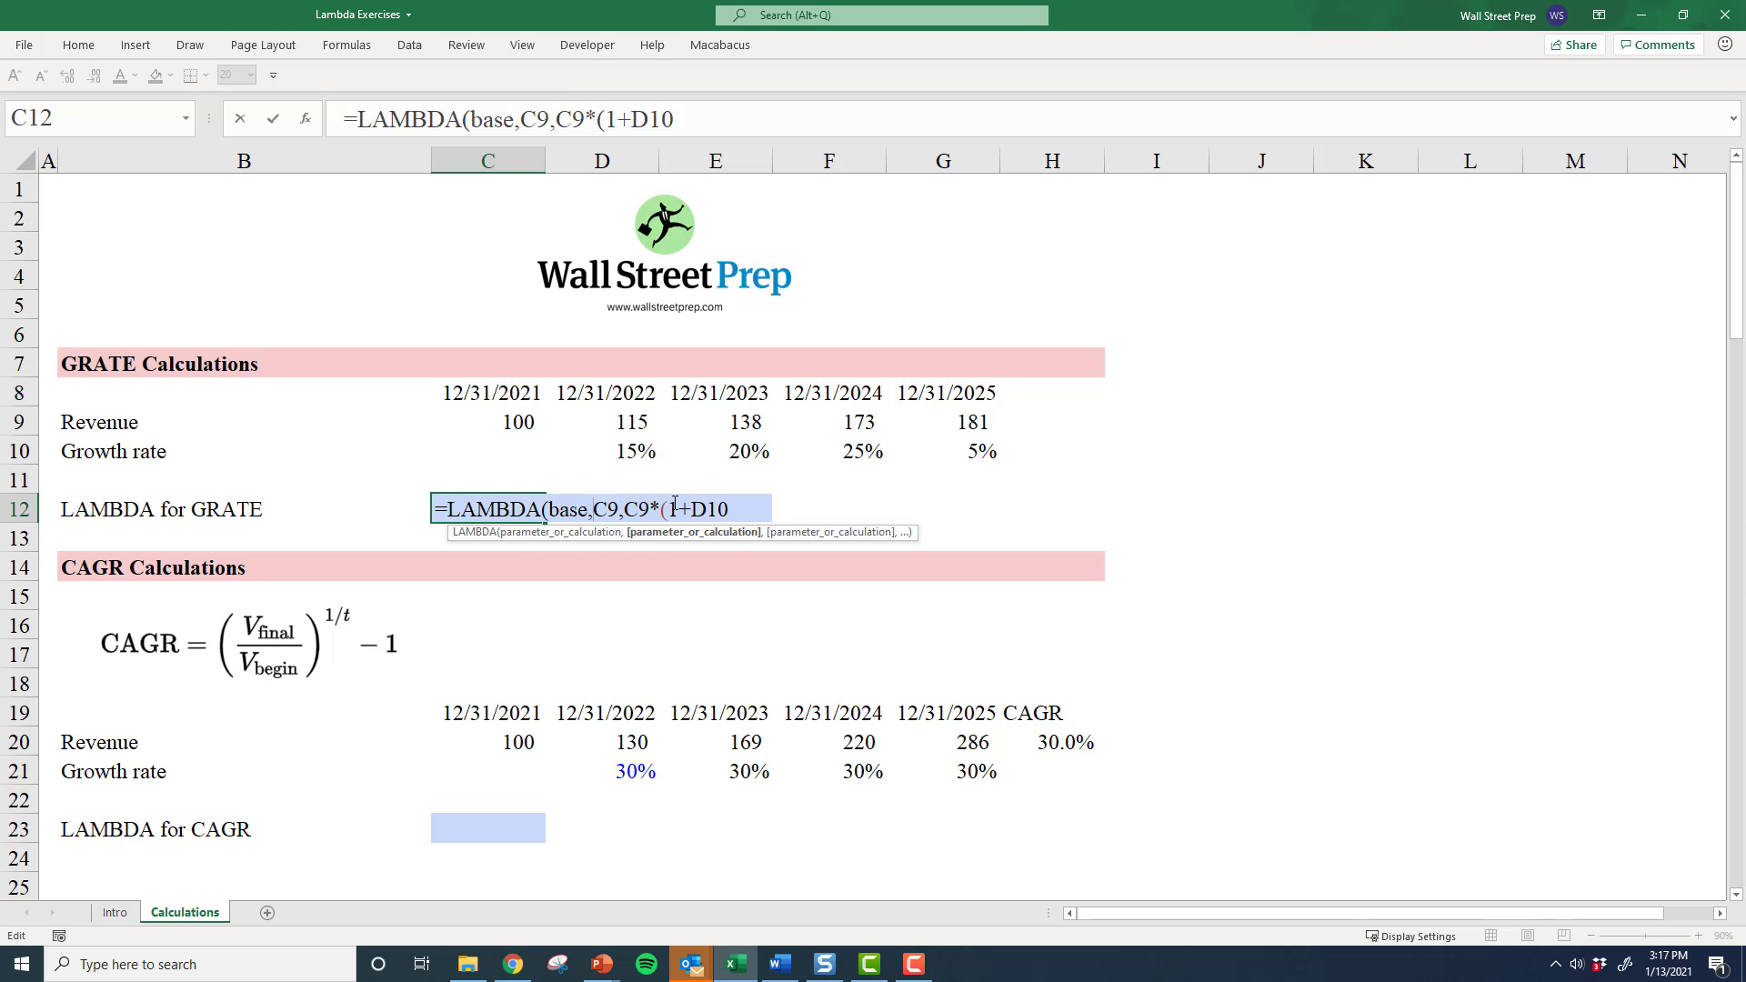
type("growthrate")
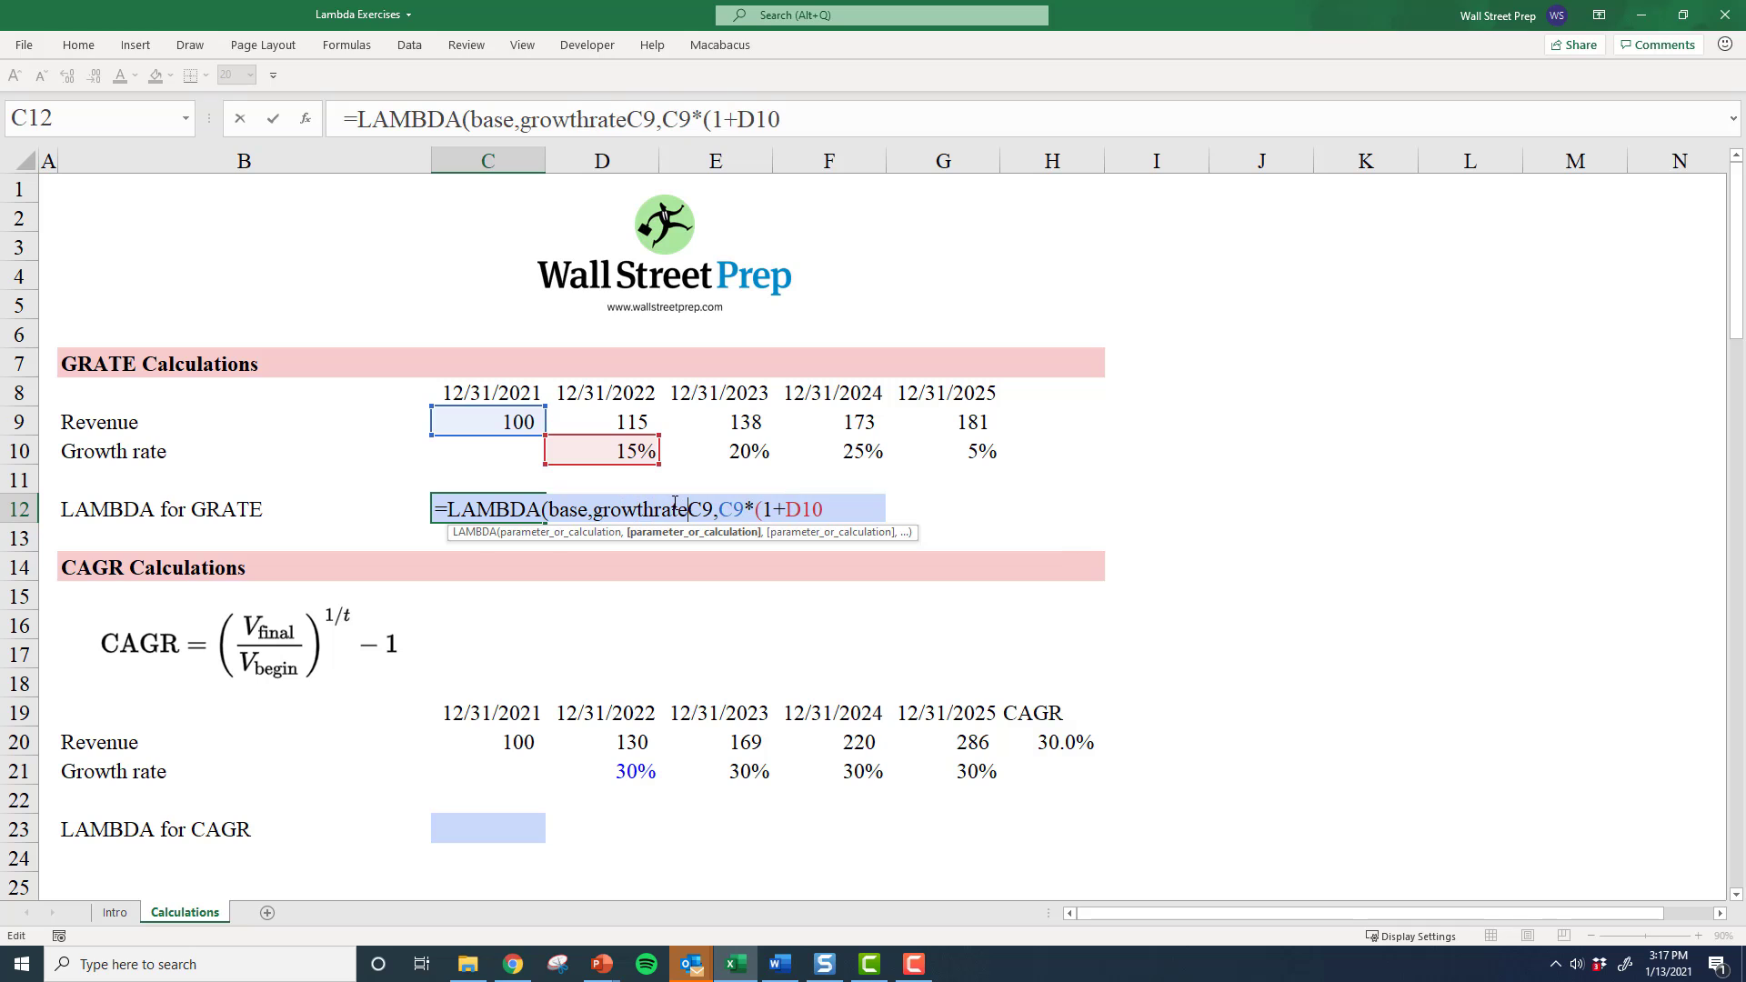
type(",")
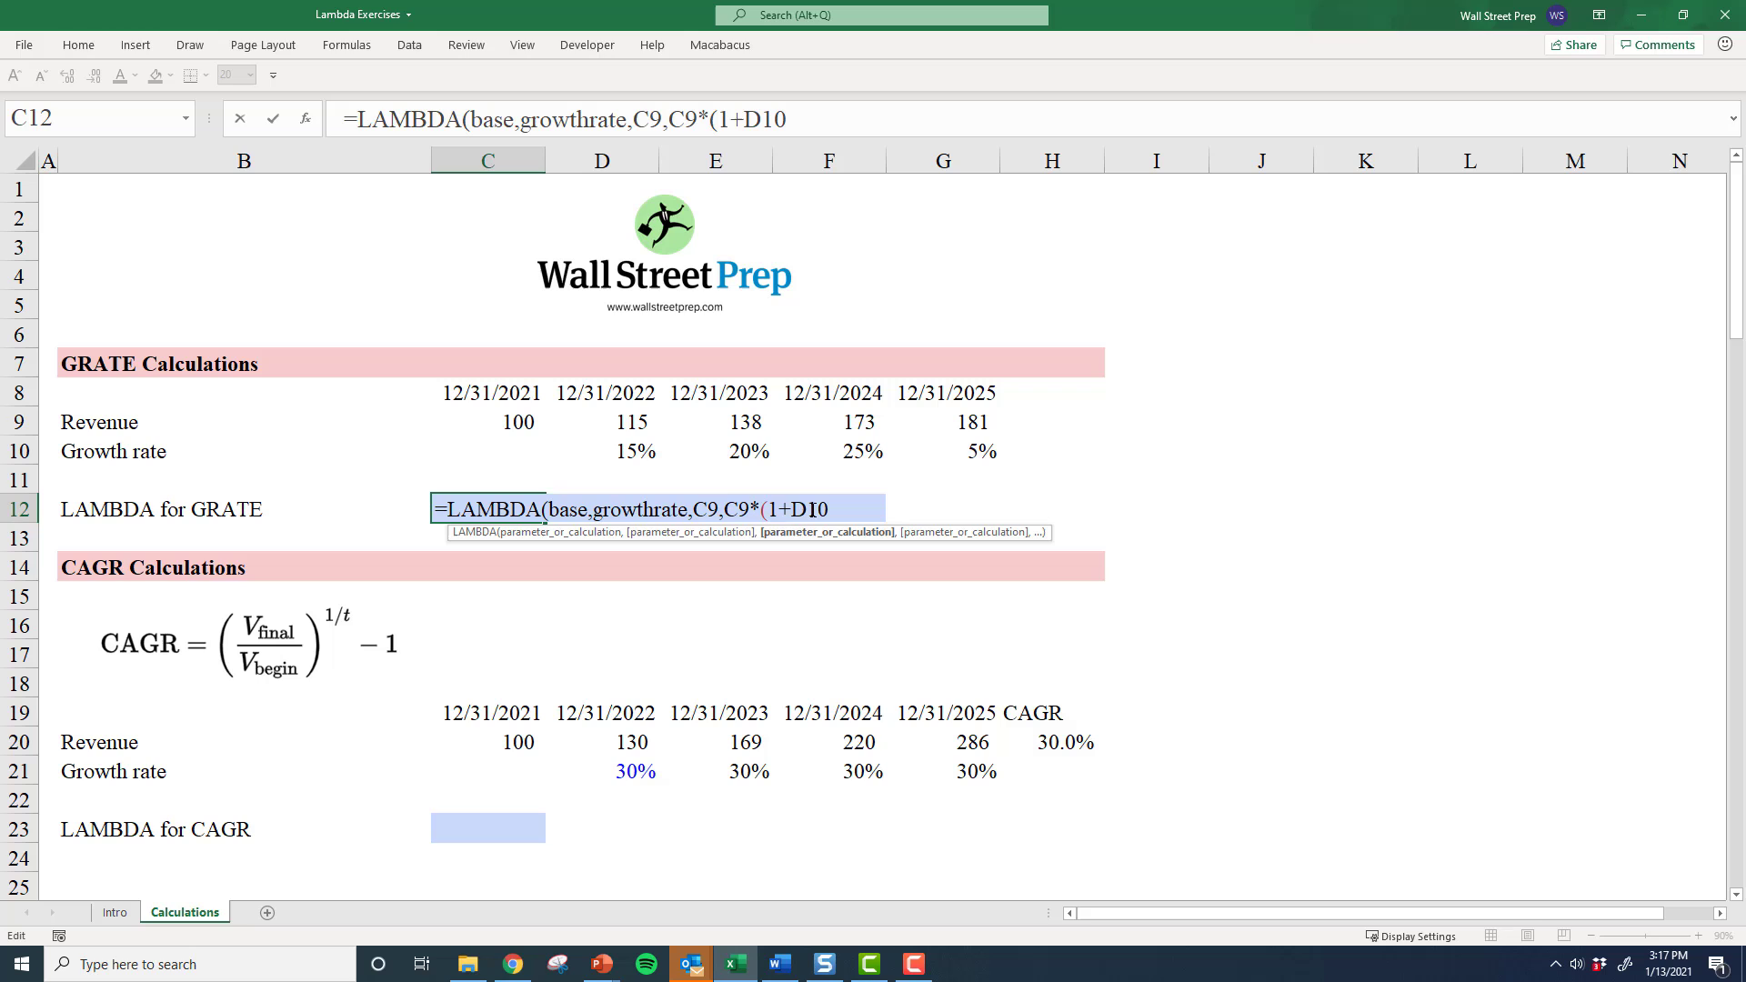
Step: Replace C9,C9*(1+D10 in the LAMBDA with base*(1+growthrate))
left_click_drag(828, 510, 705, 505)
key("BackSpace")
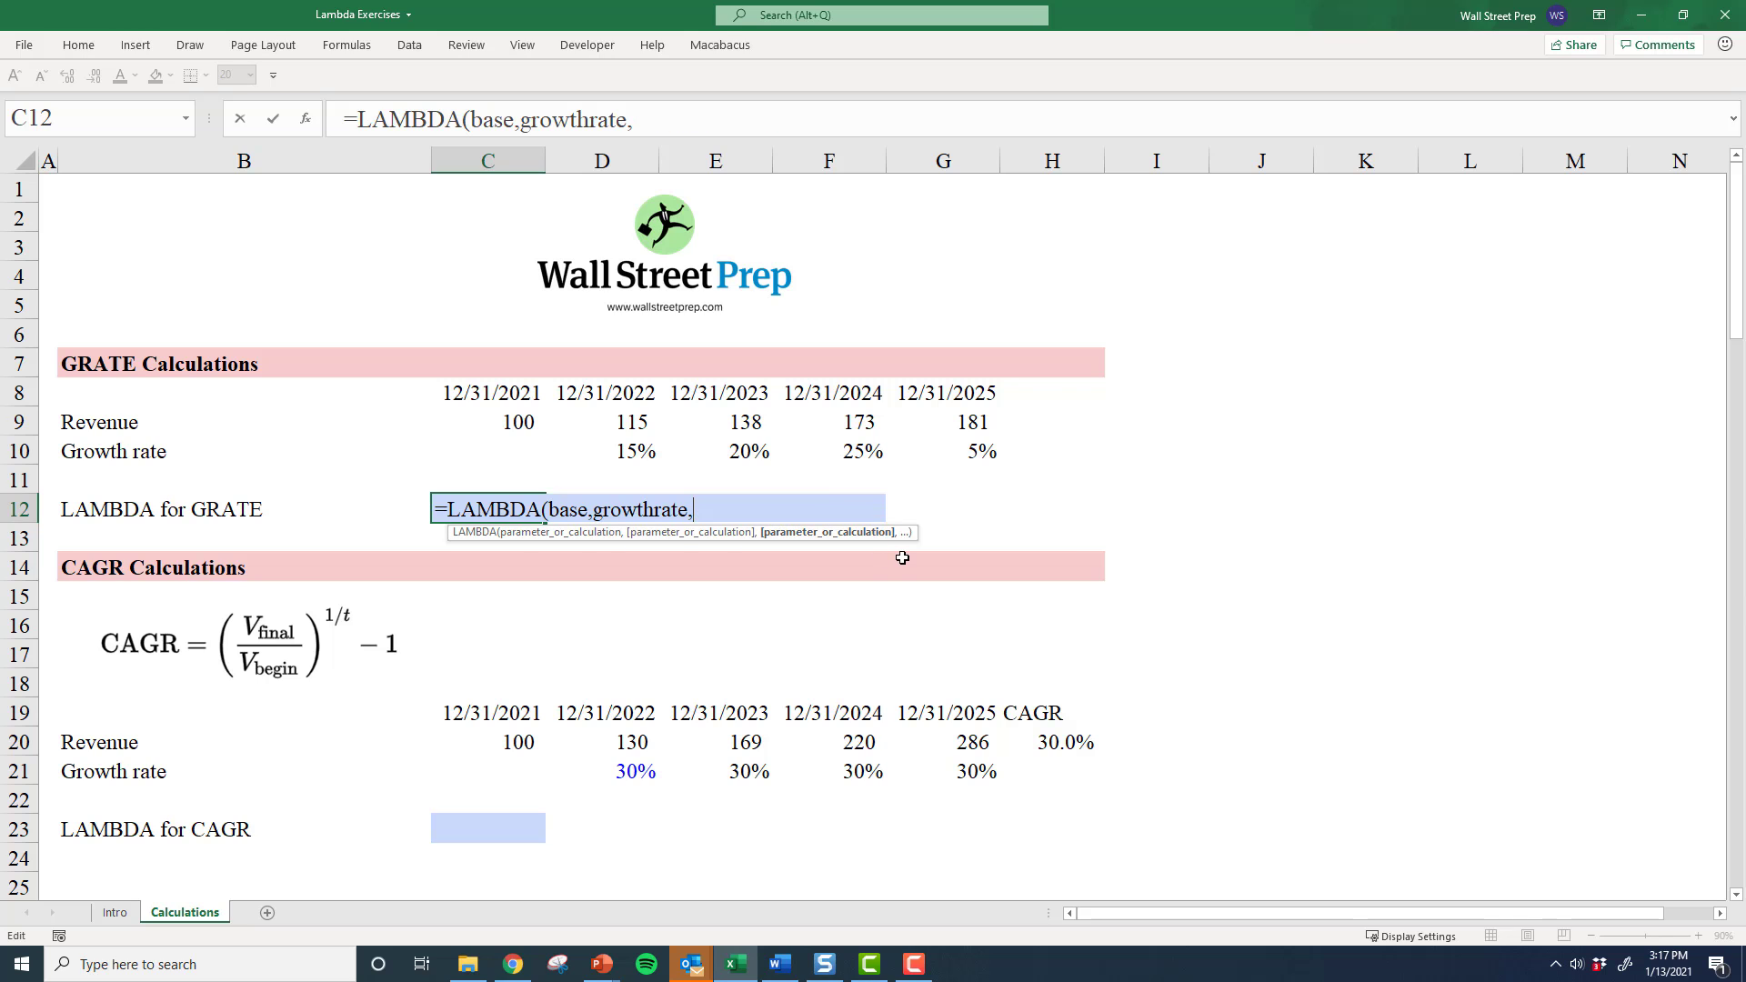
type("base")
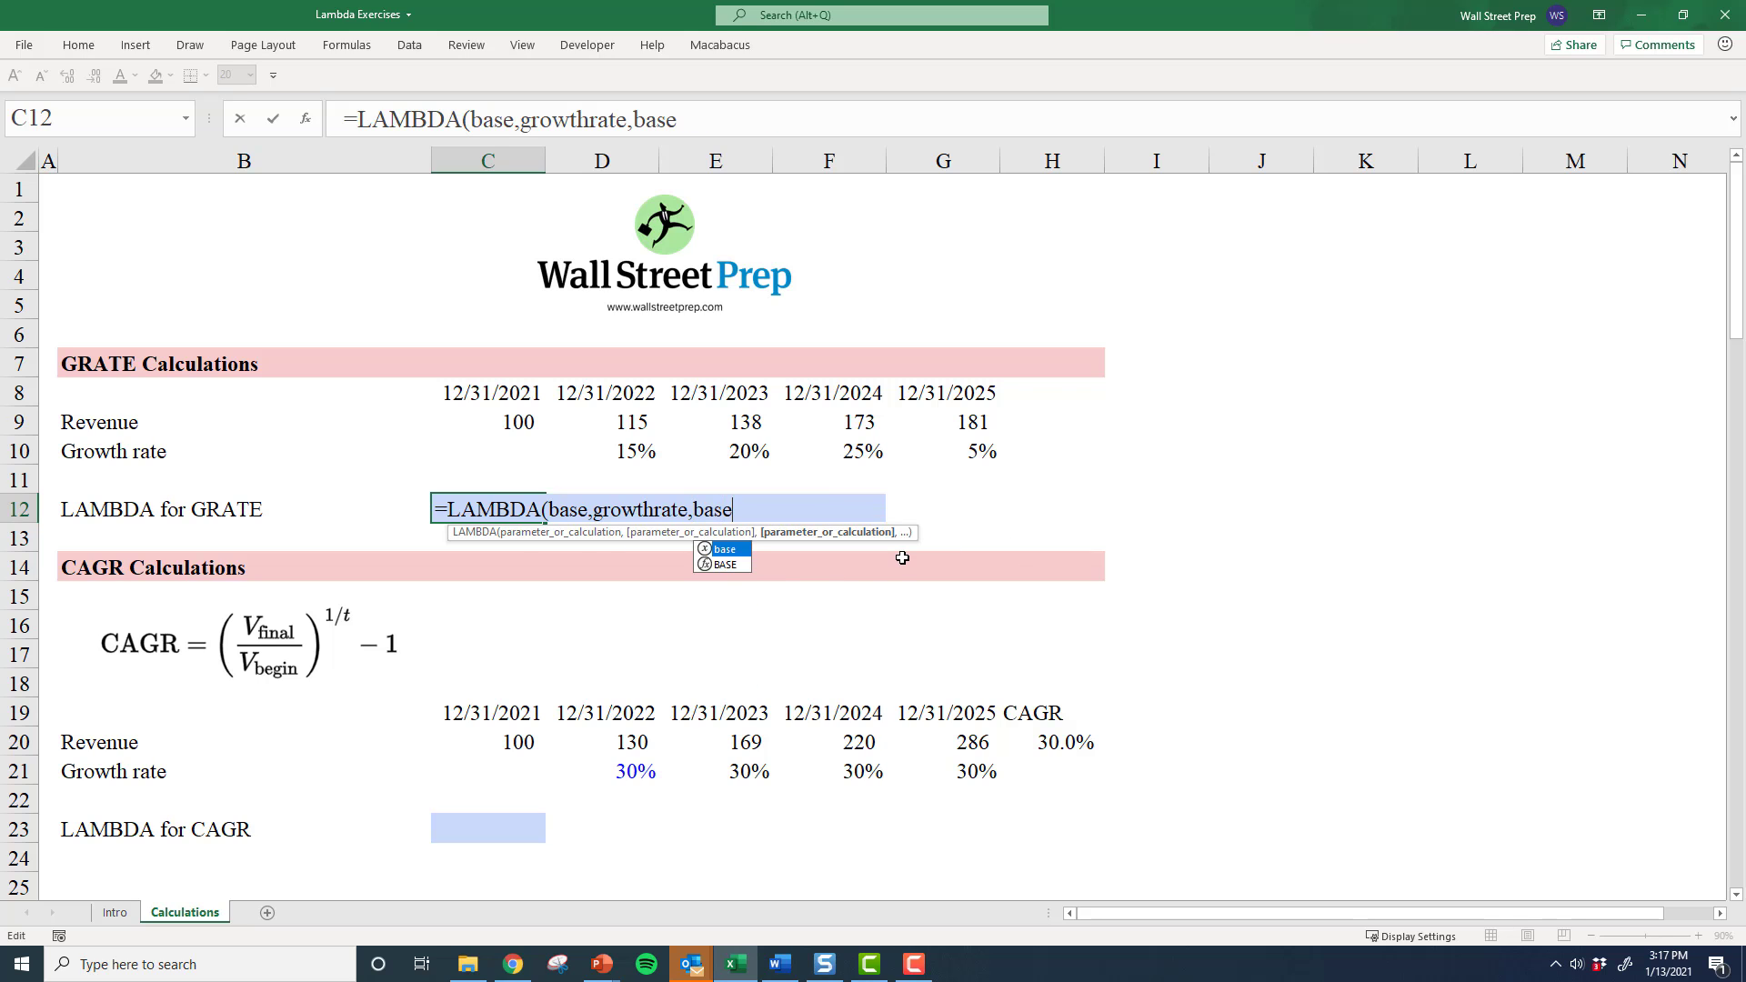
type("*(1")
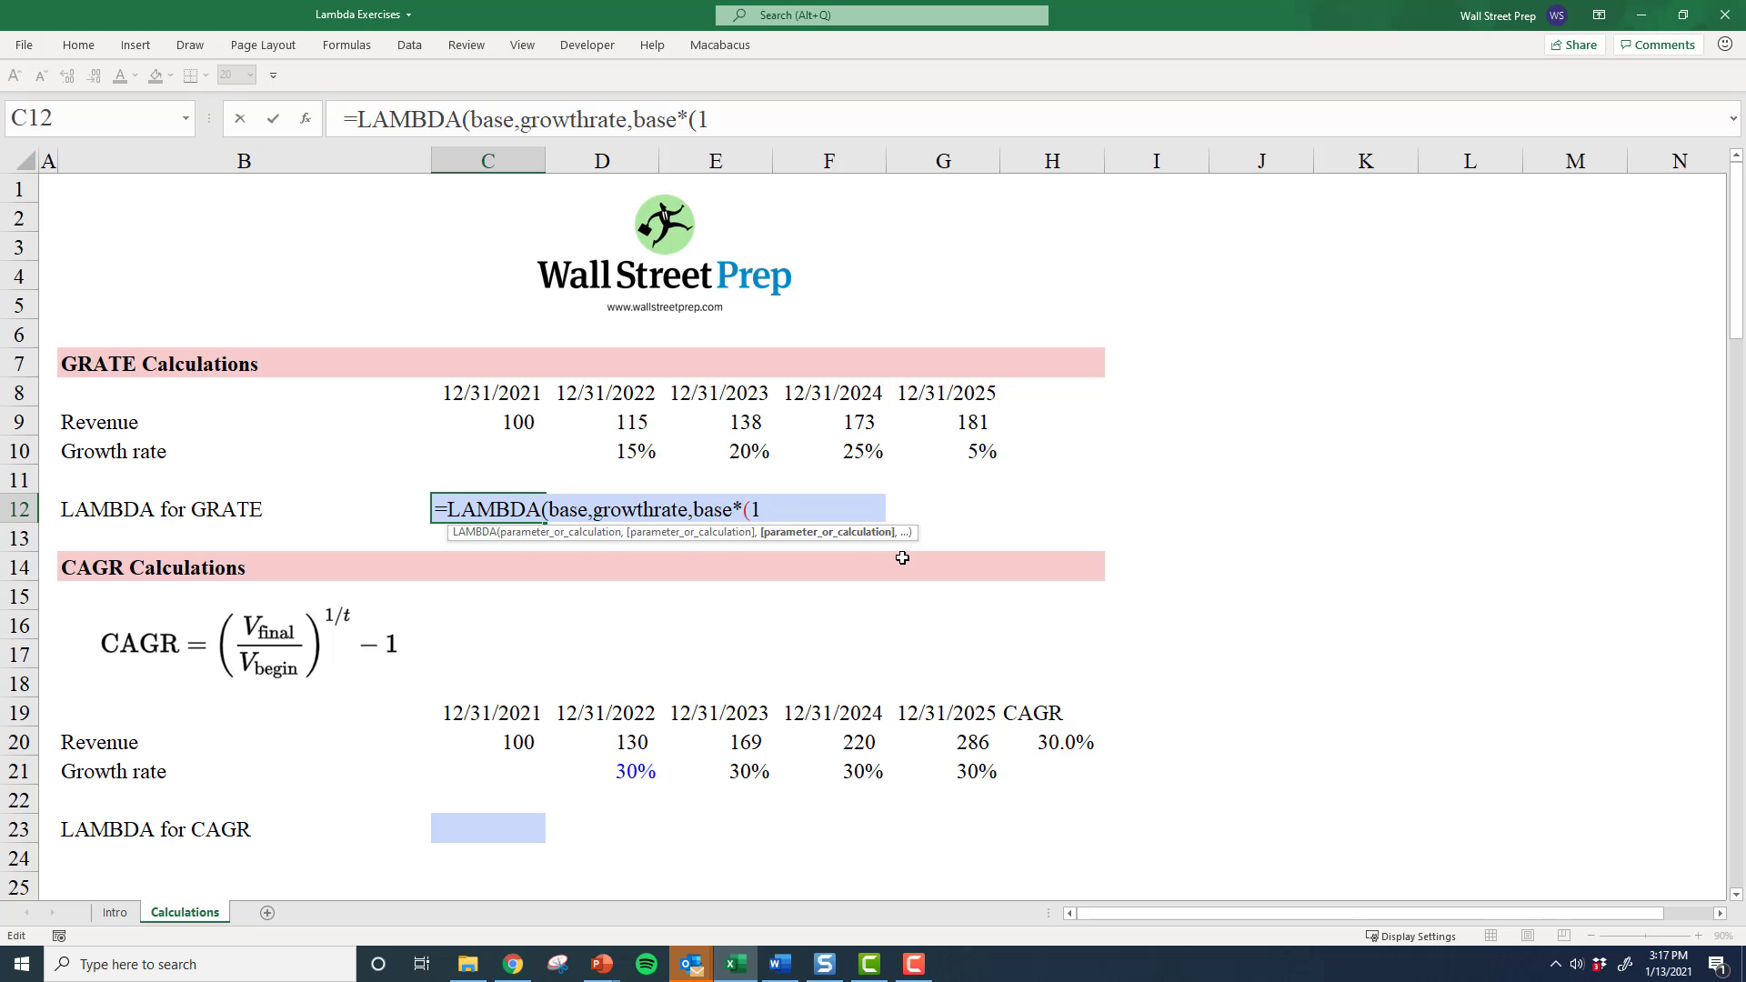
type("+growthr")
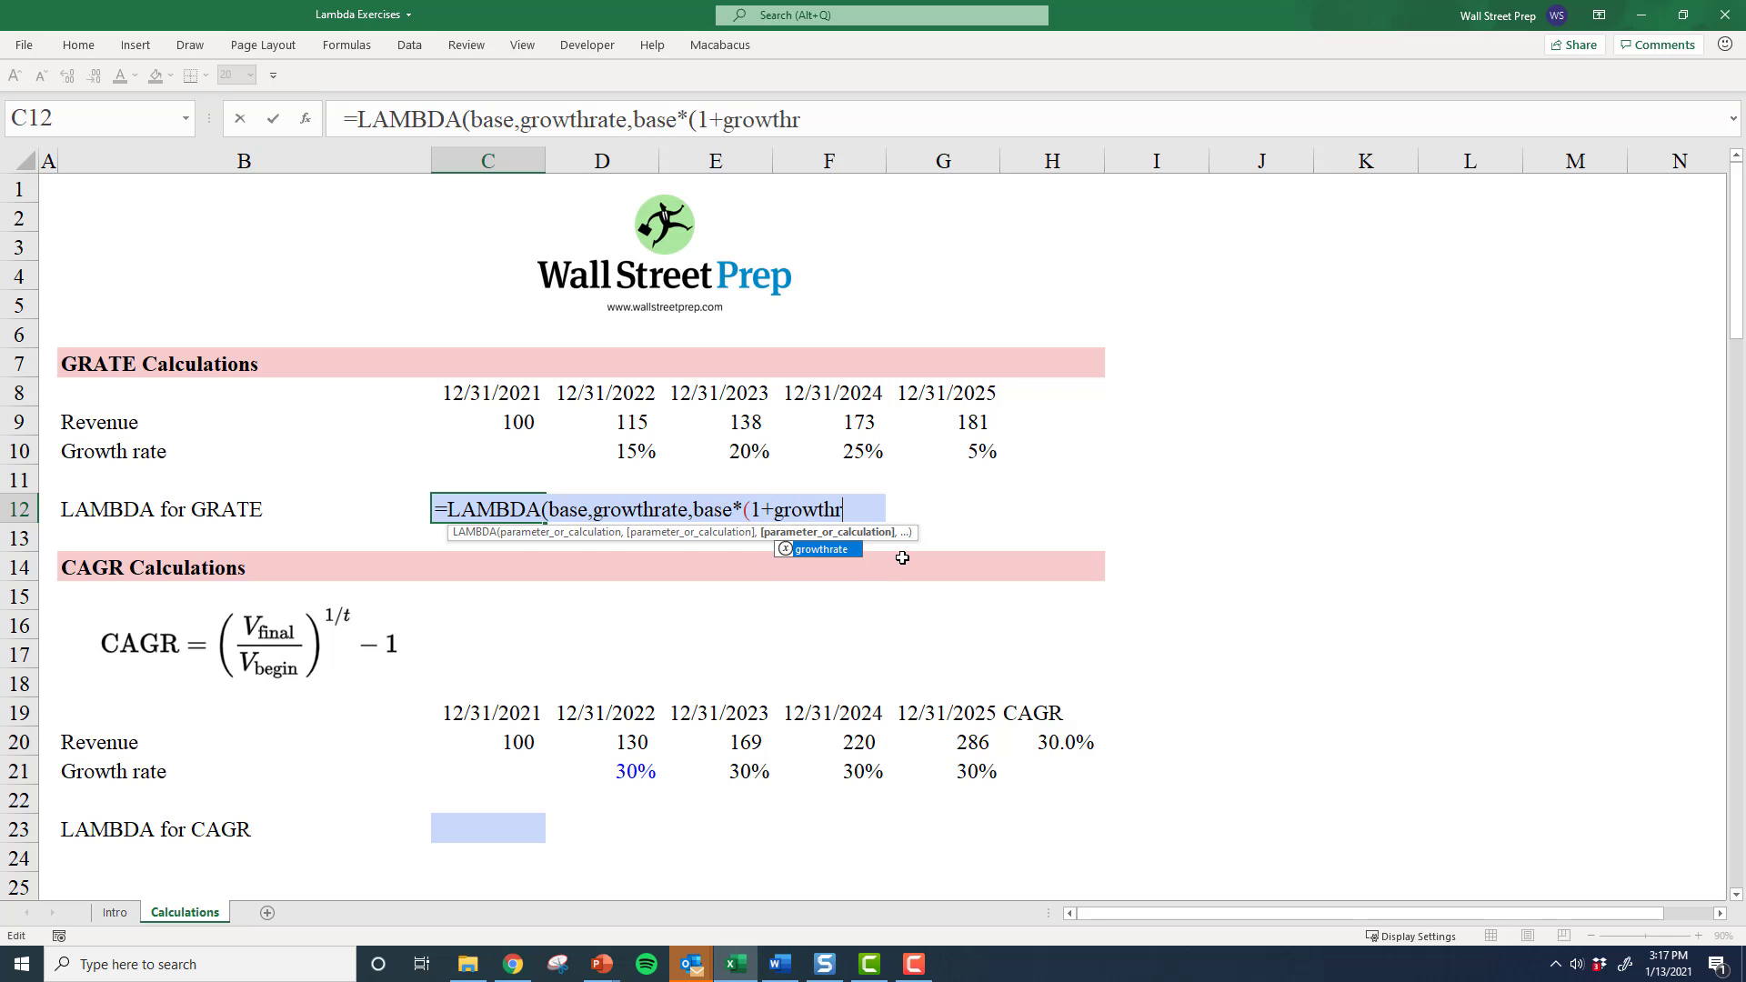
type("ate)")
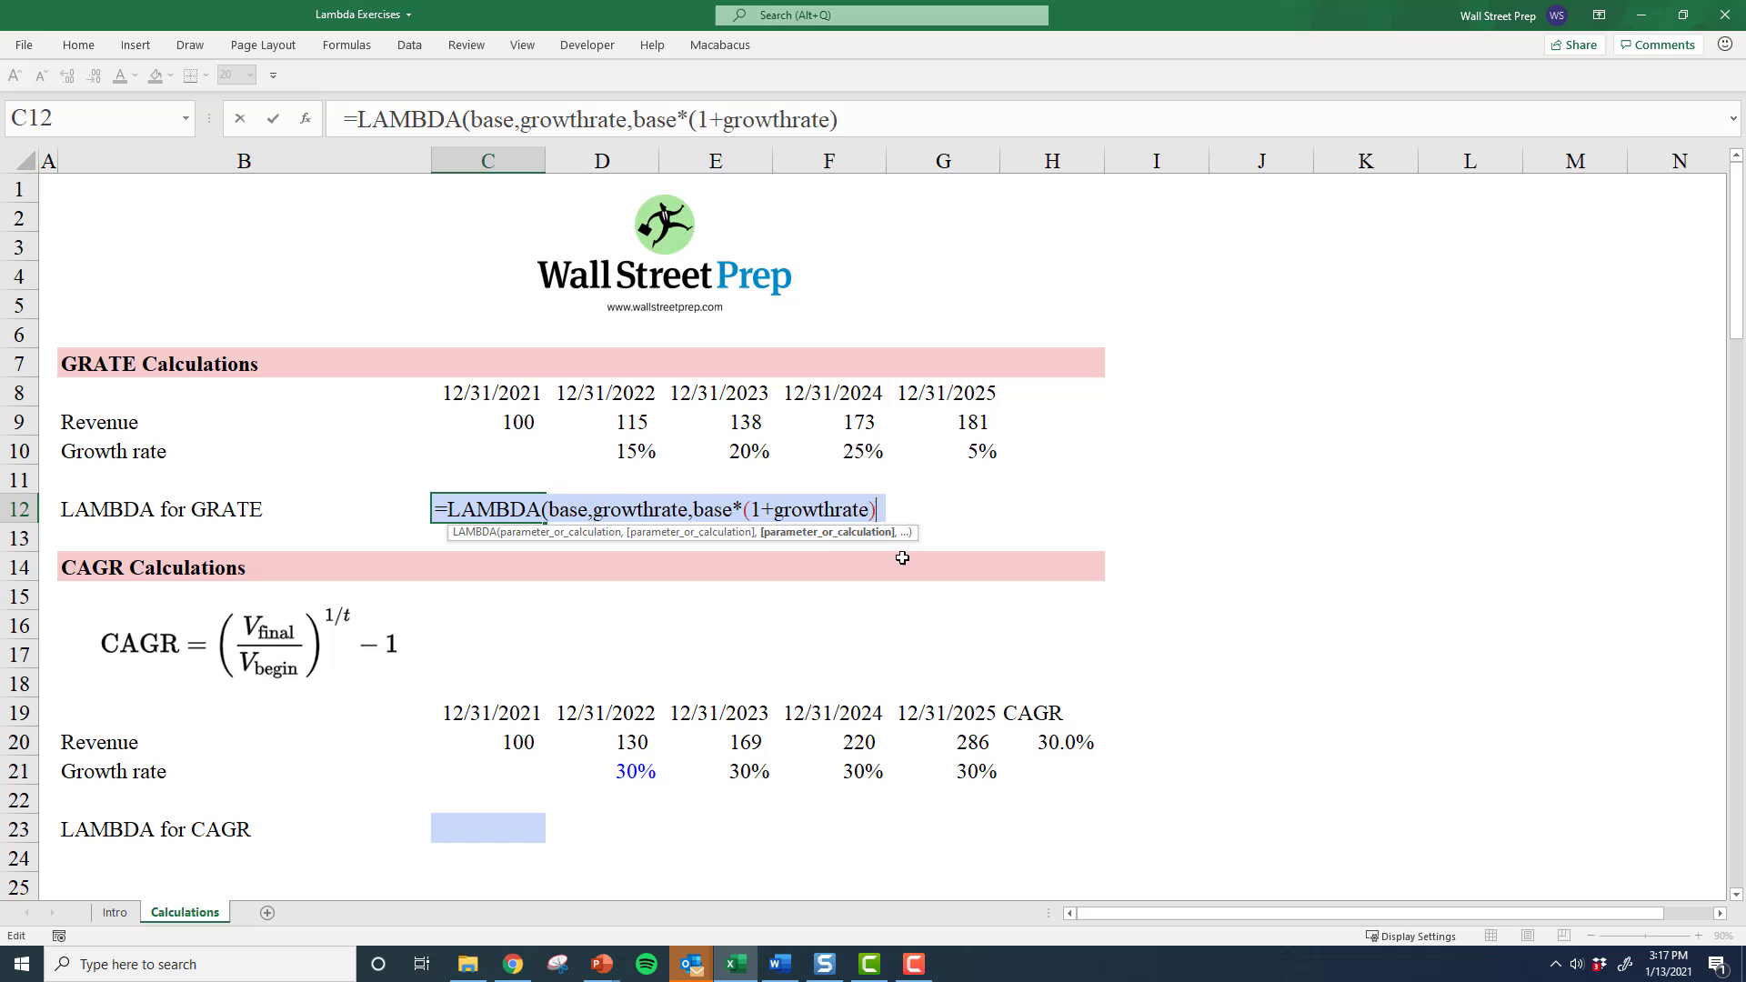
type(")")
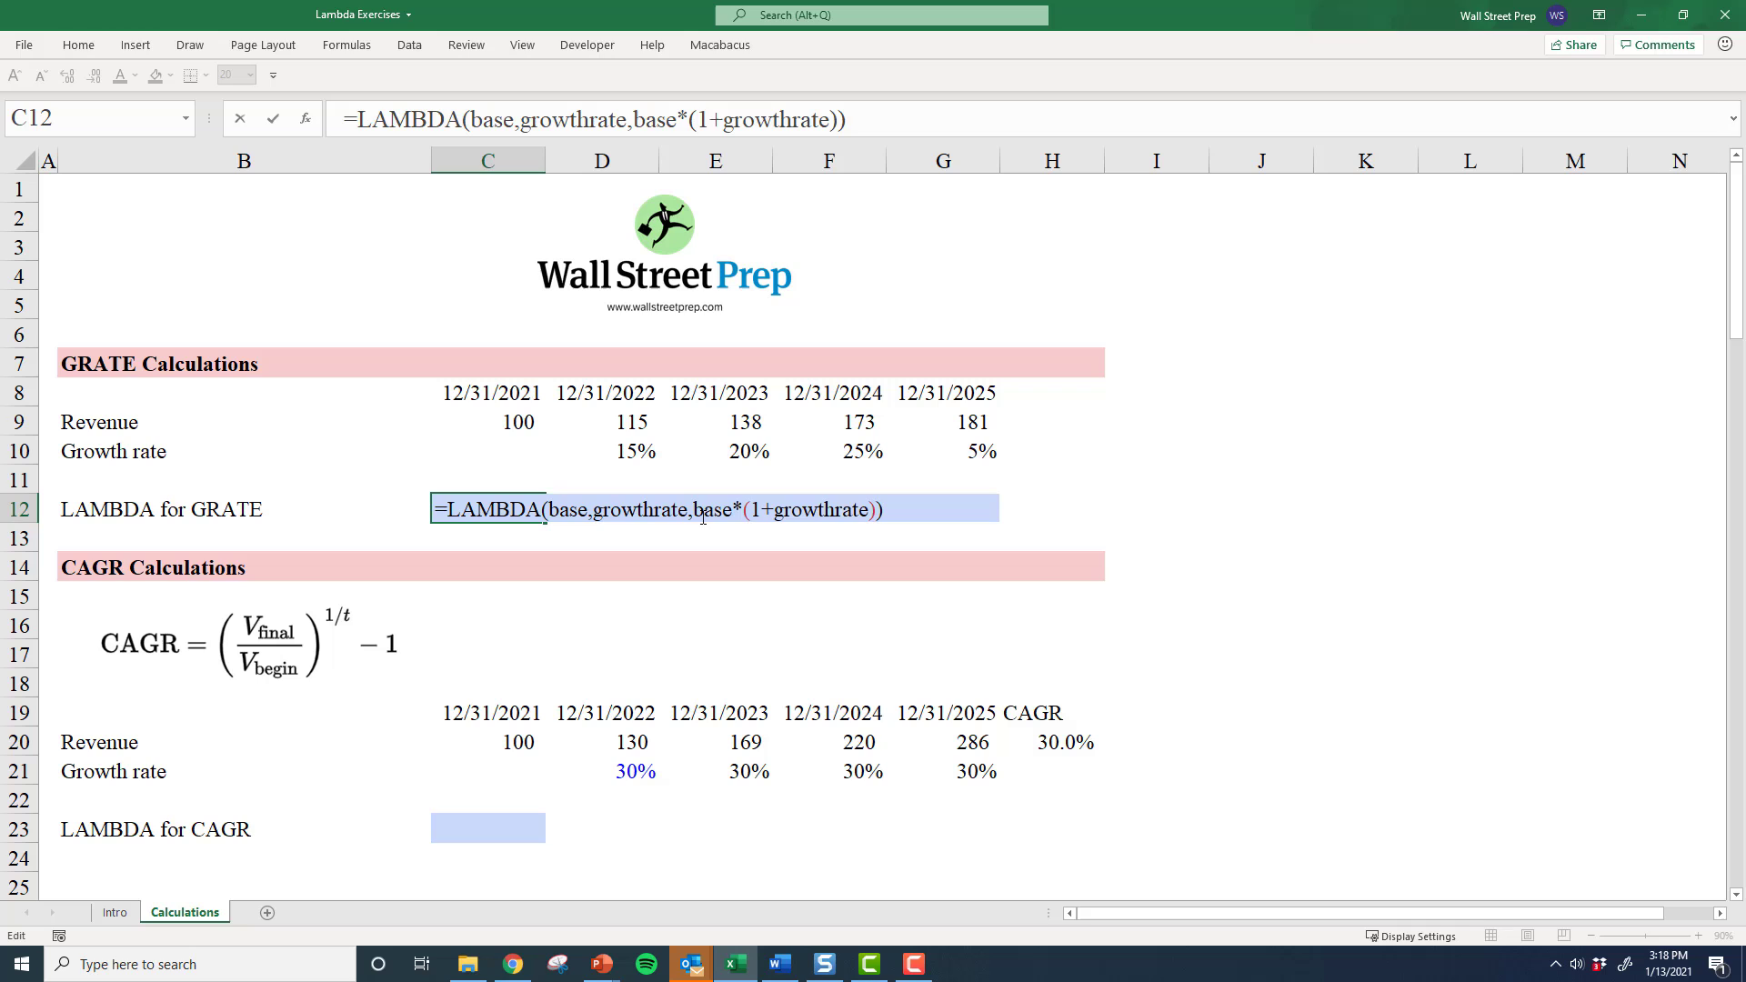
left_click_drag(703, 518, 882, 529)
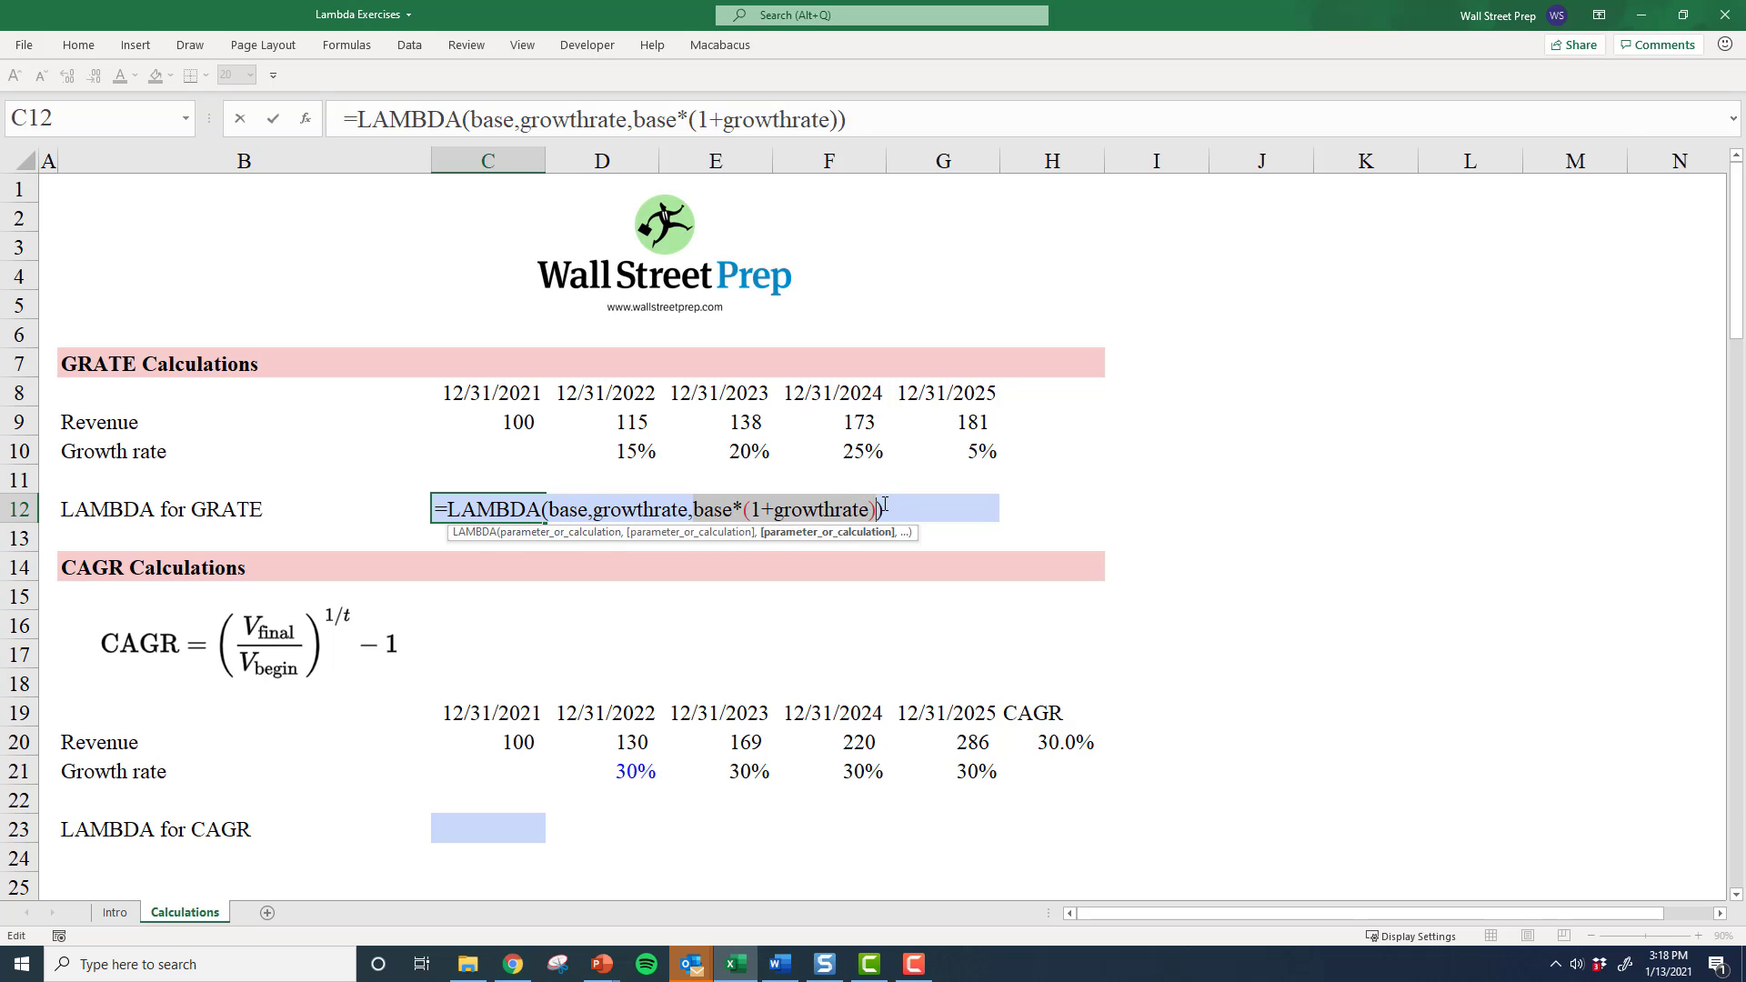
Step: Call the LAMBDA in C12 with arguments (C9,D10) so it returns 115
key("End")
type("(")
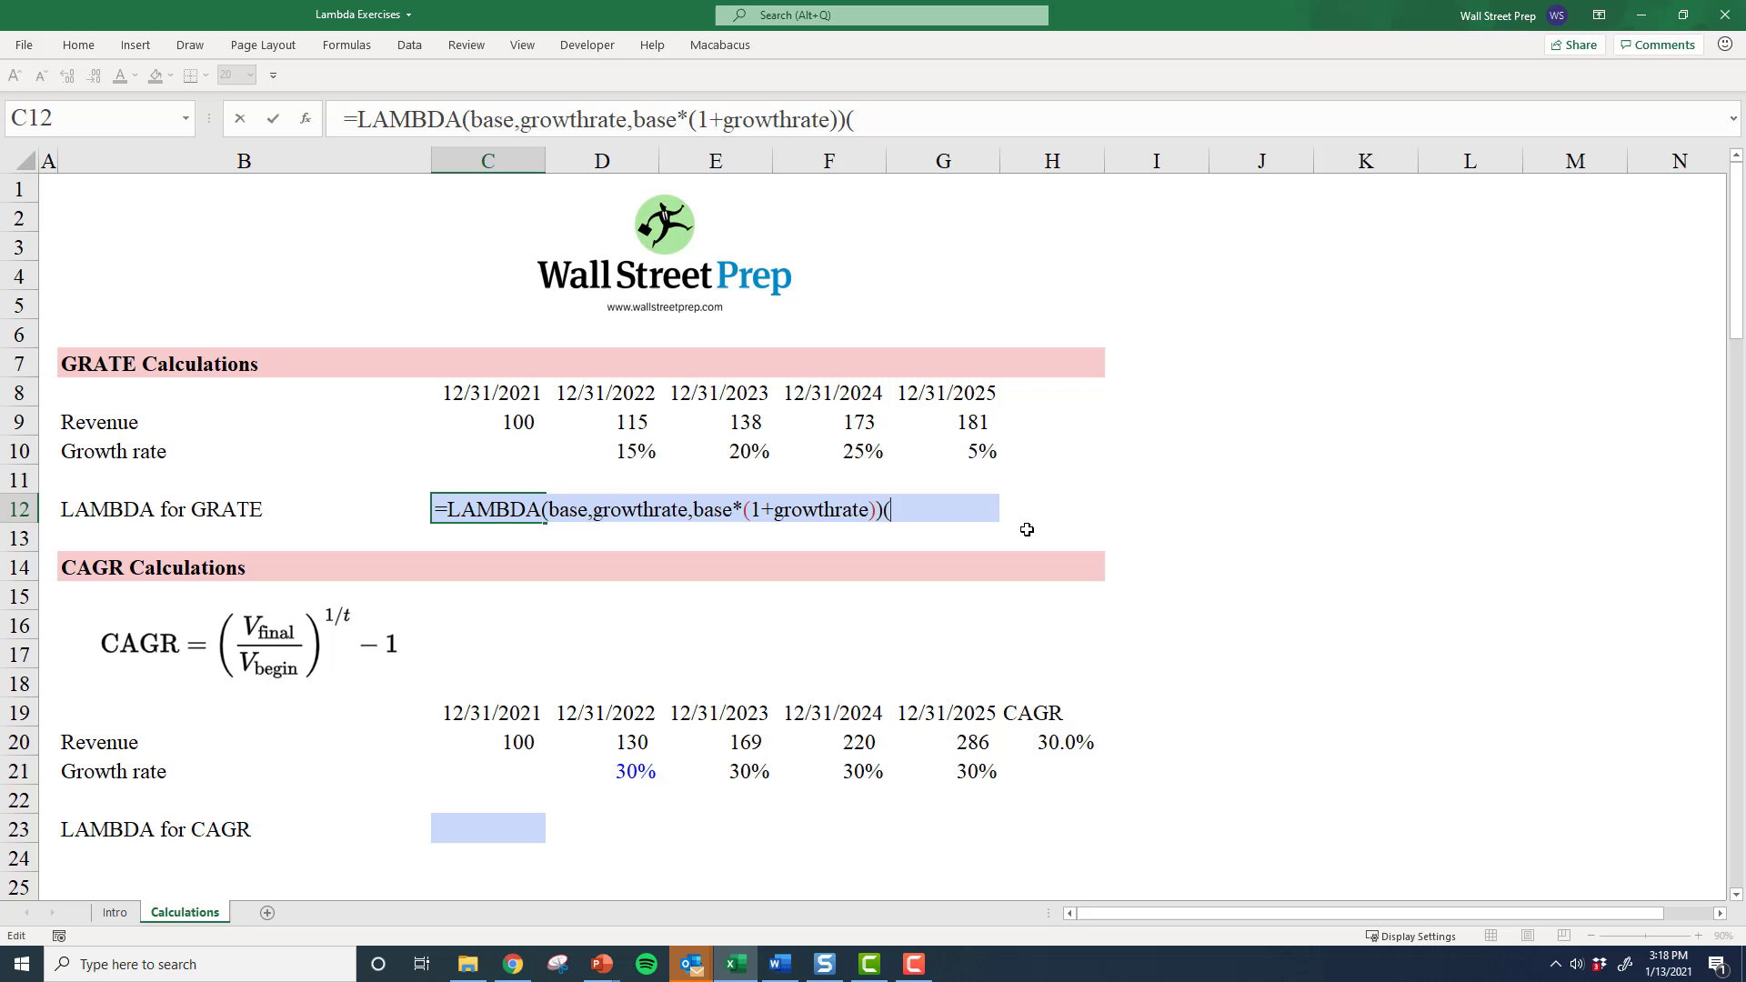
key("ctrl+Return")
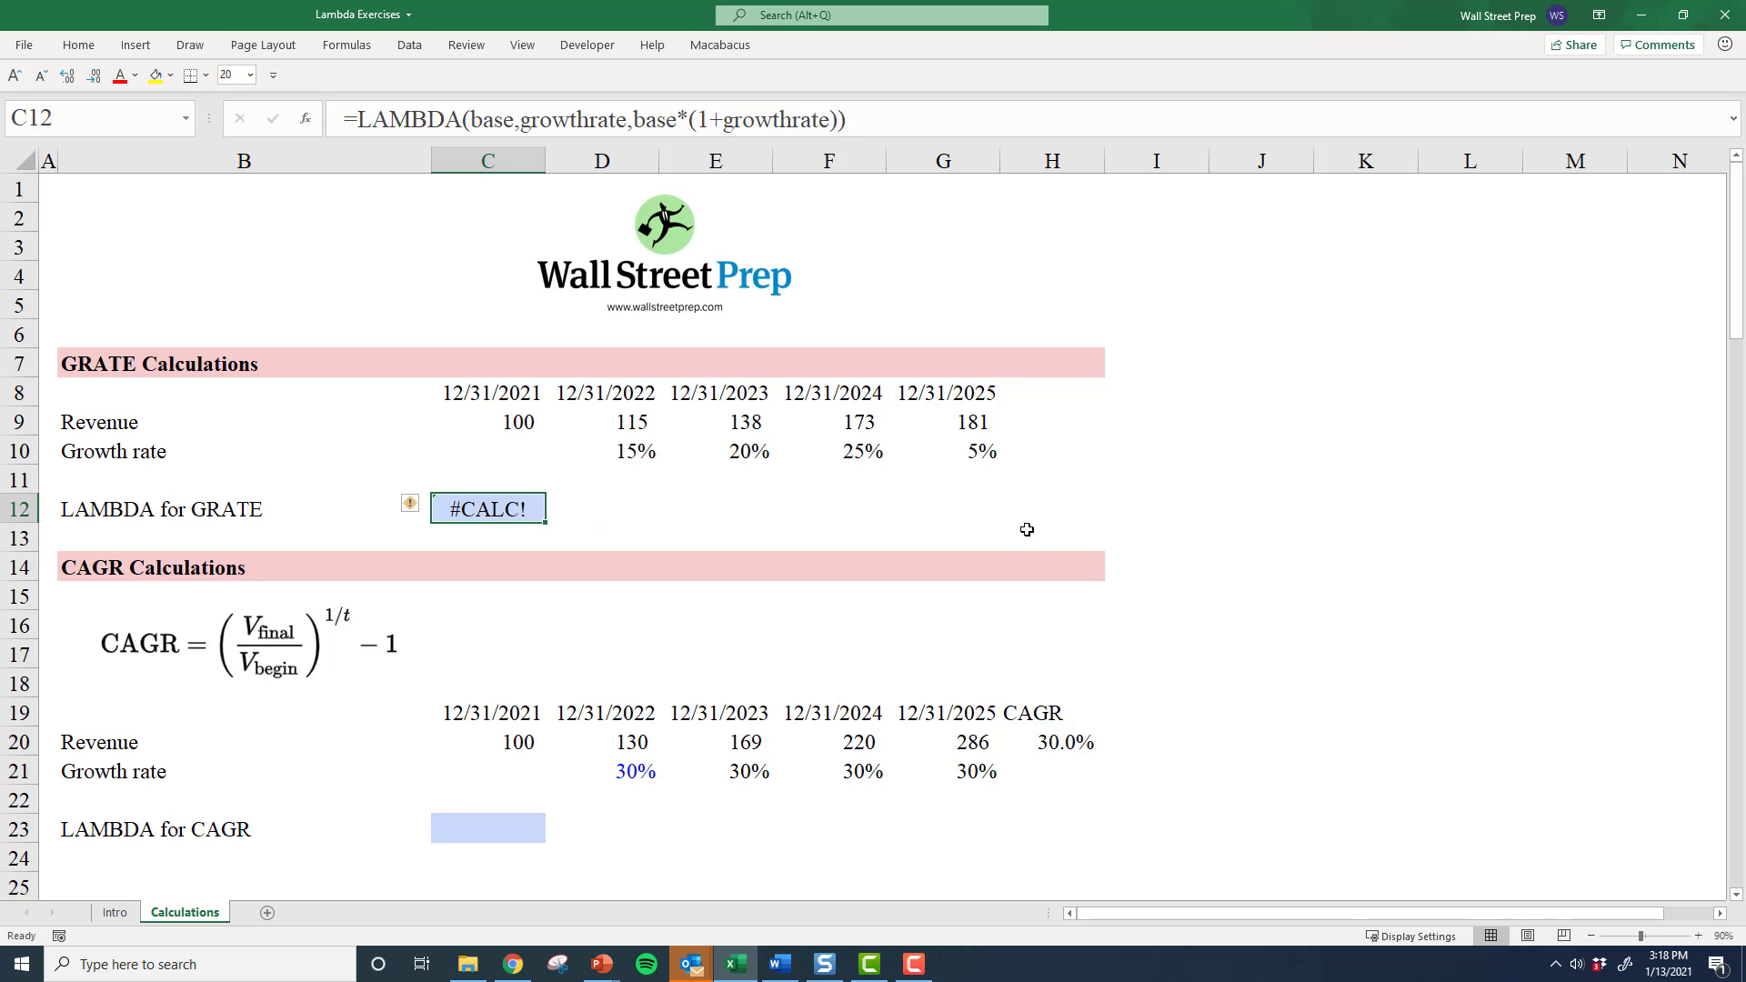
key("F2")
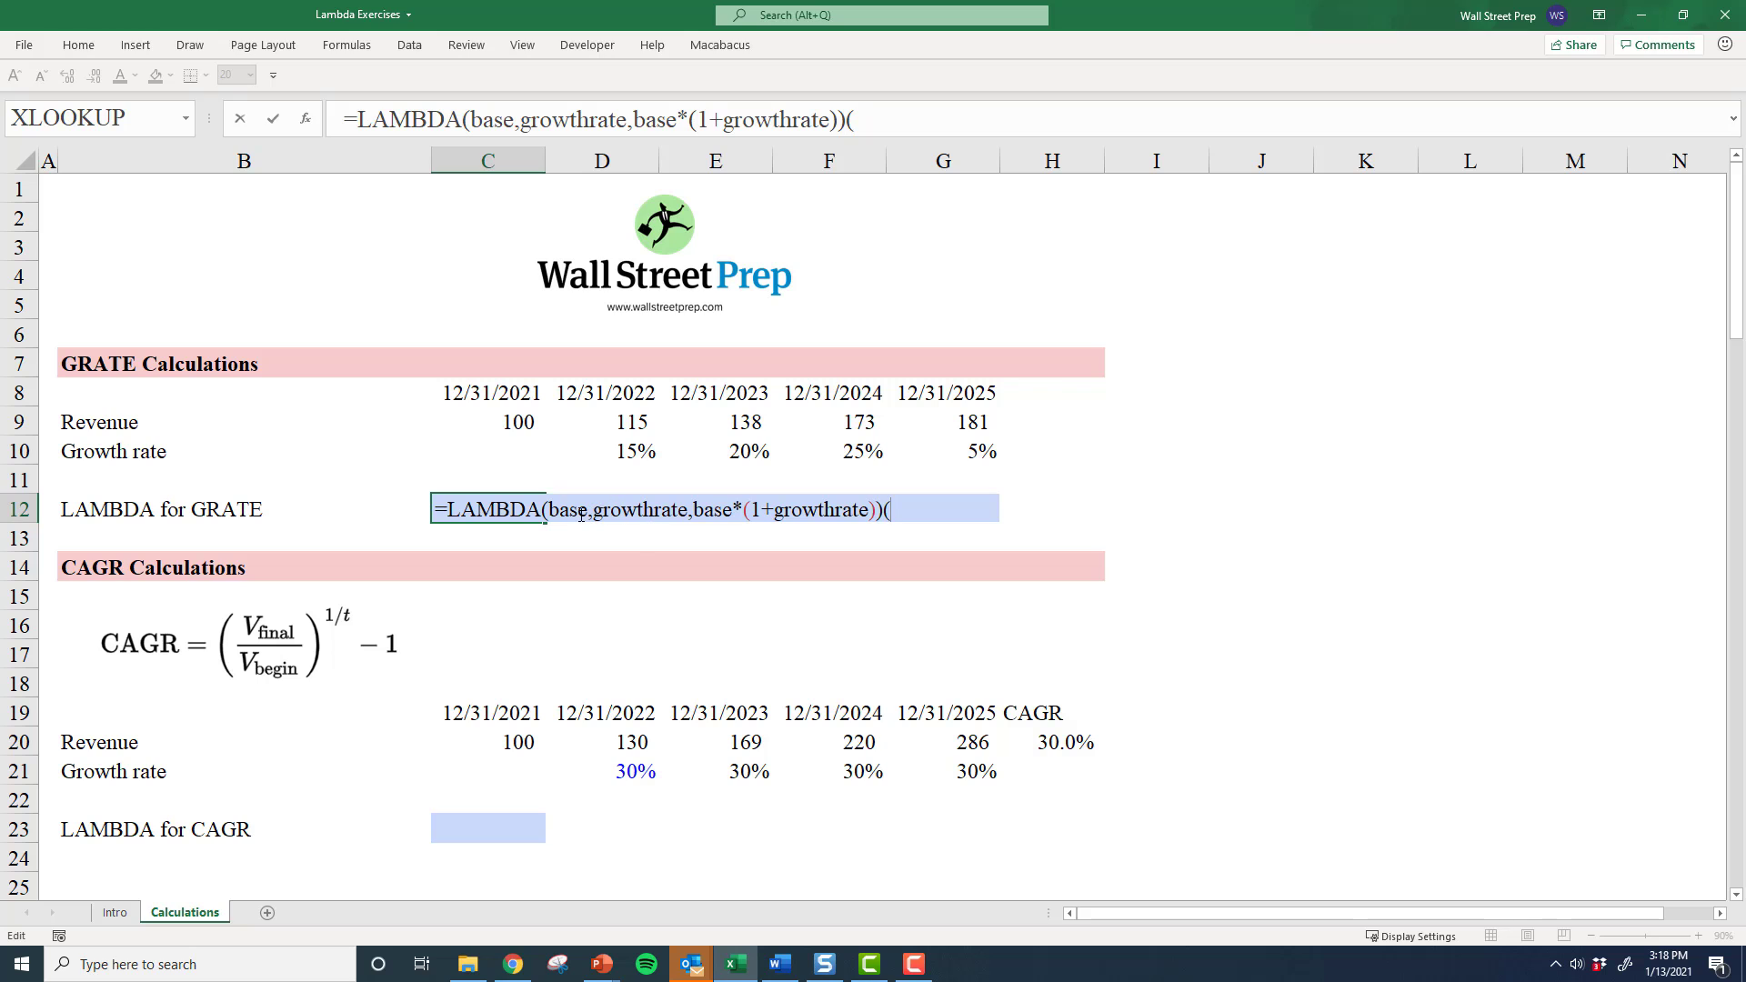
left_click(520, 422)
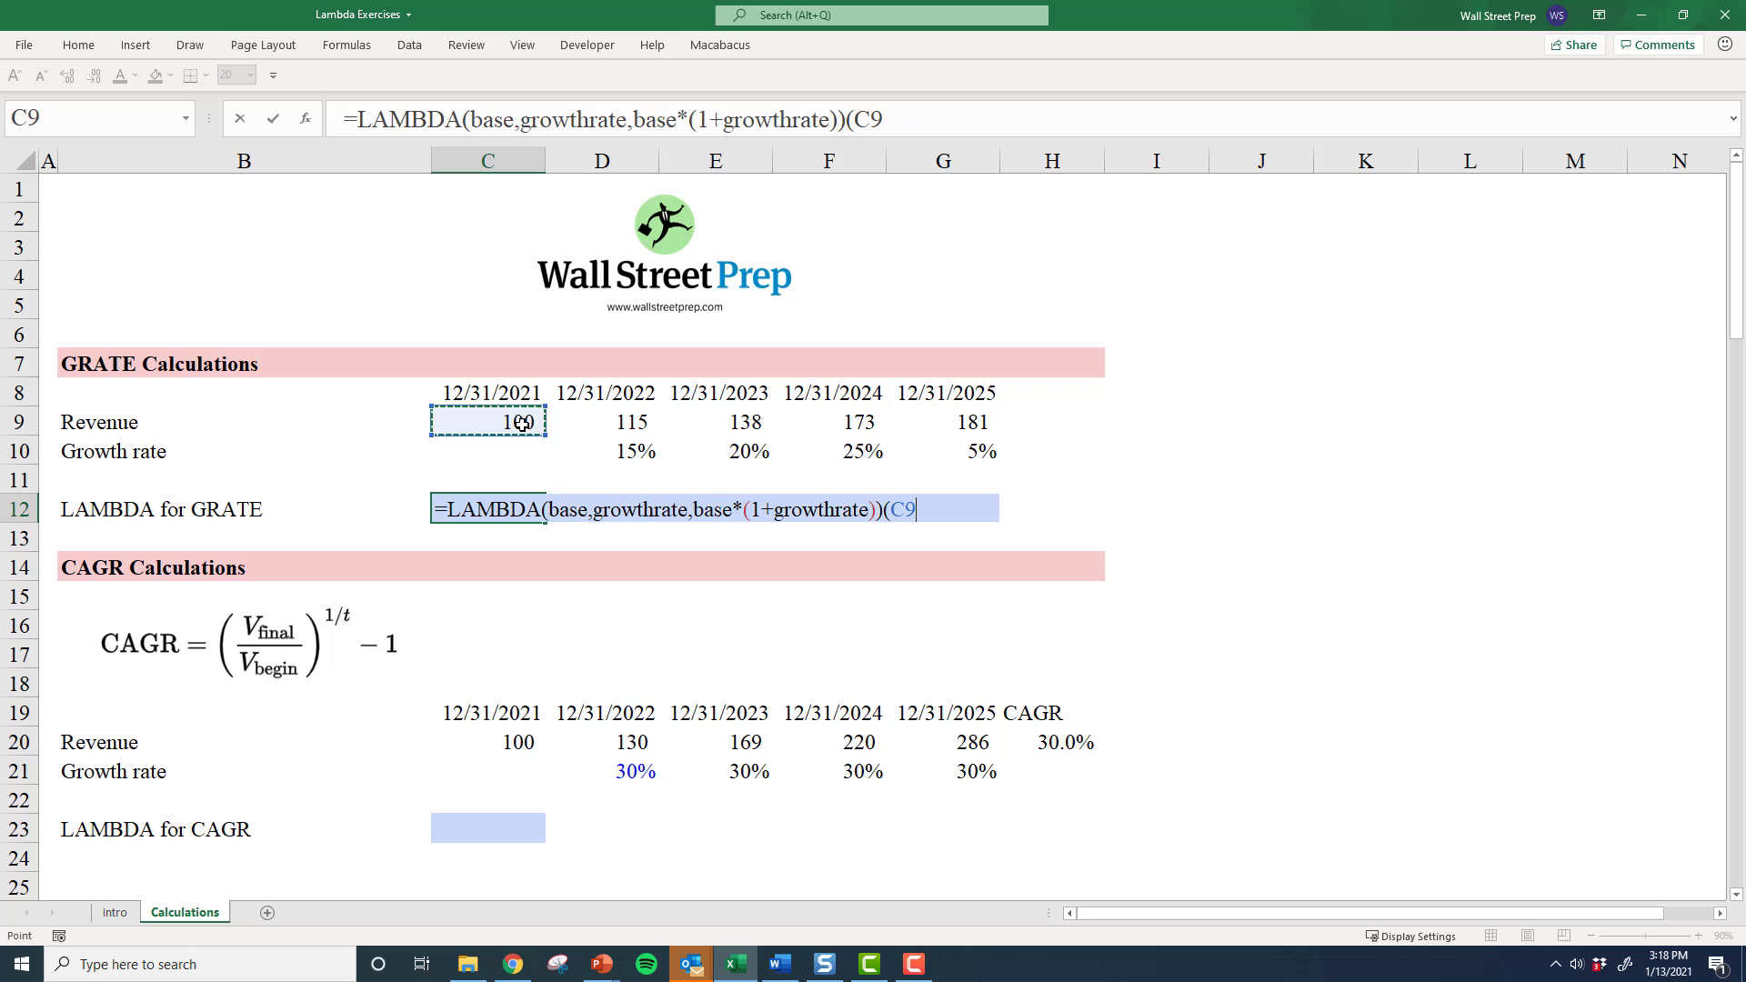
type(",")
left_click(643, 451)
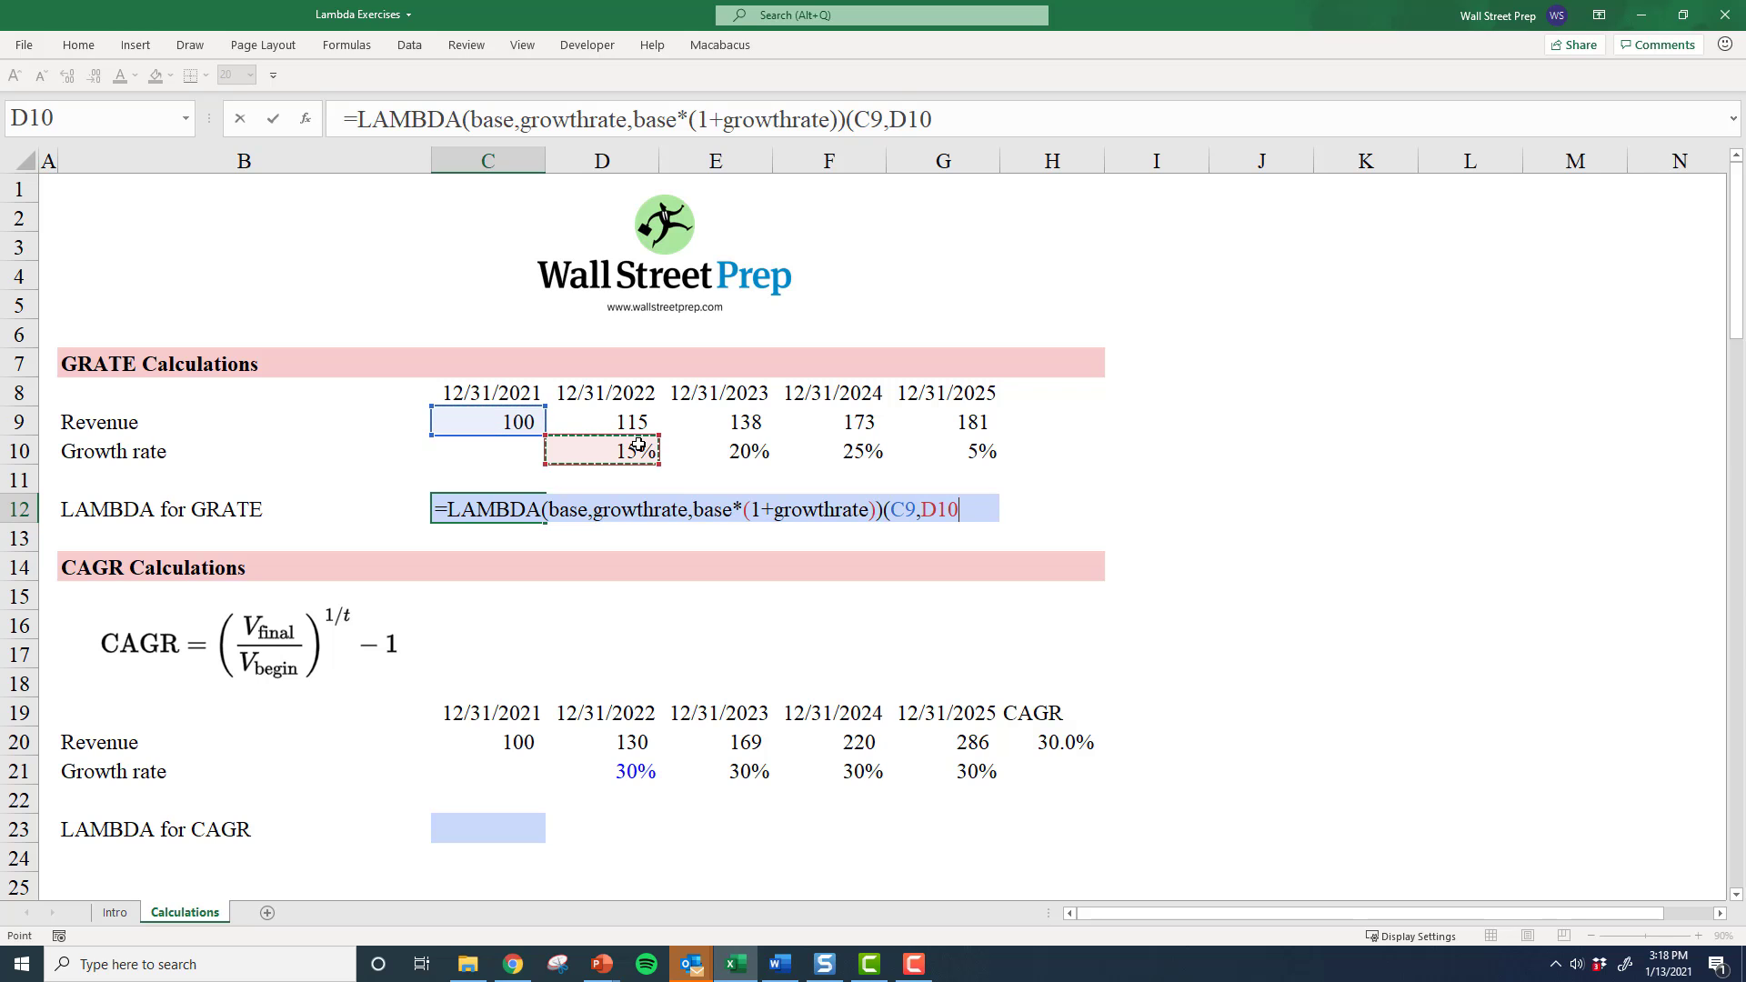
type(")")
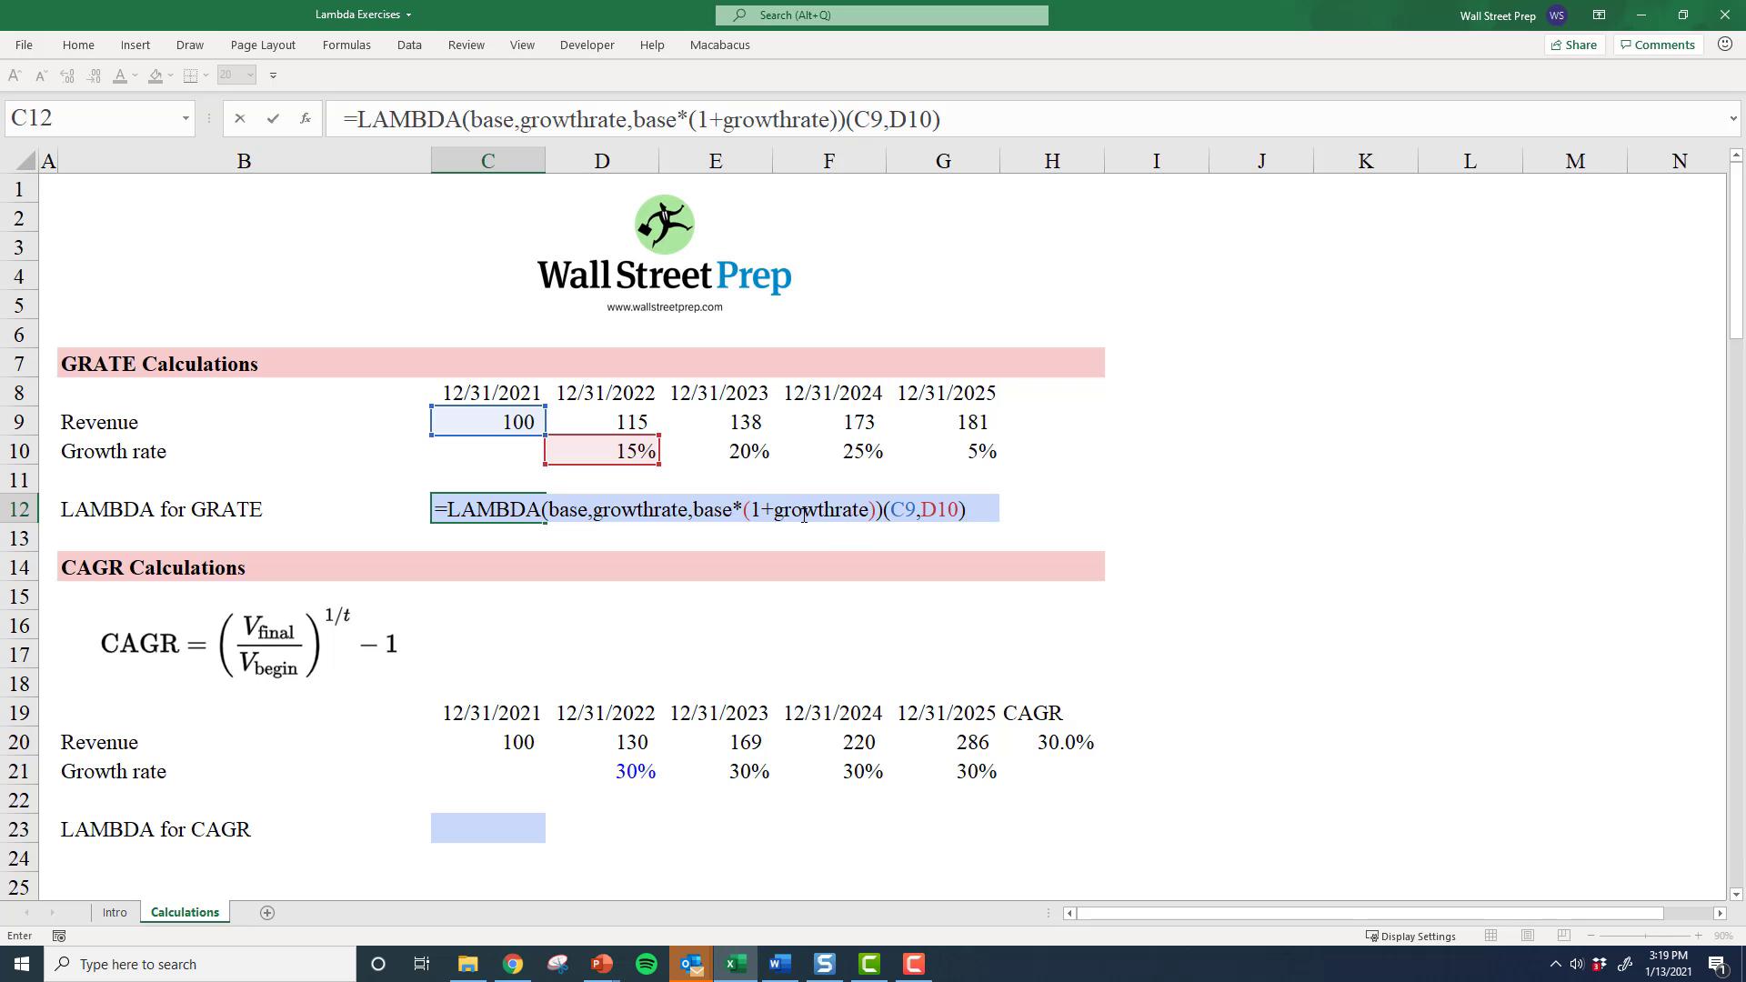
key("ctrl+Return")
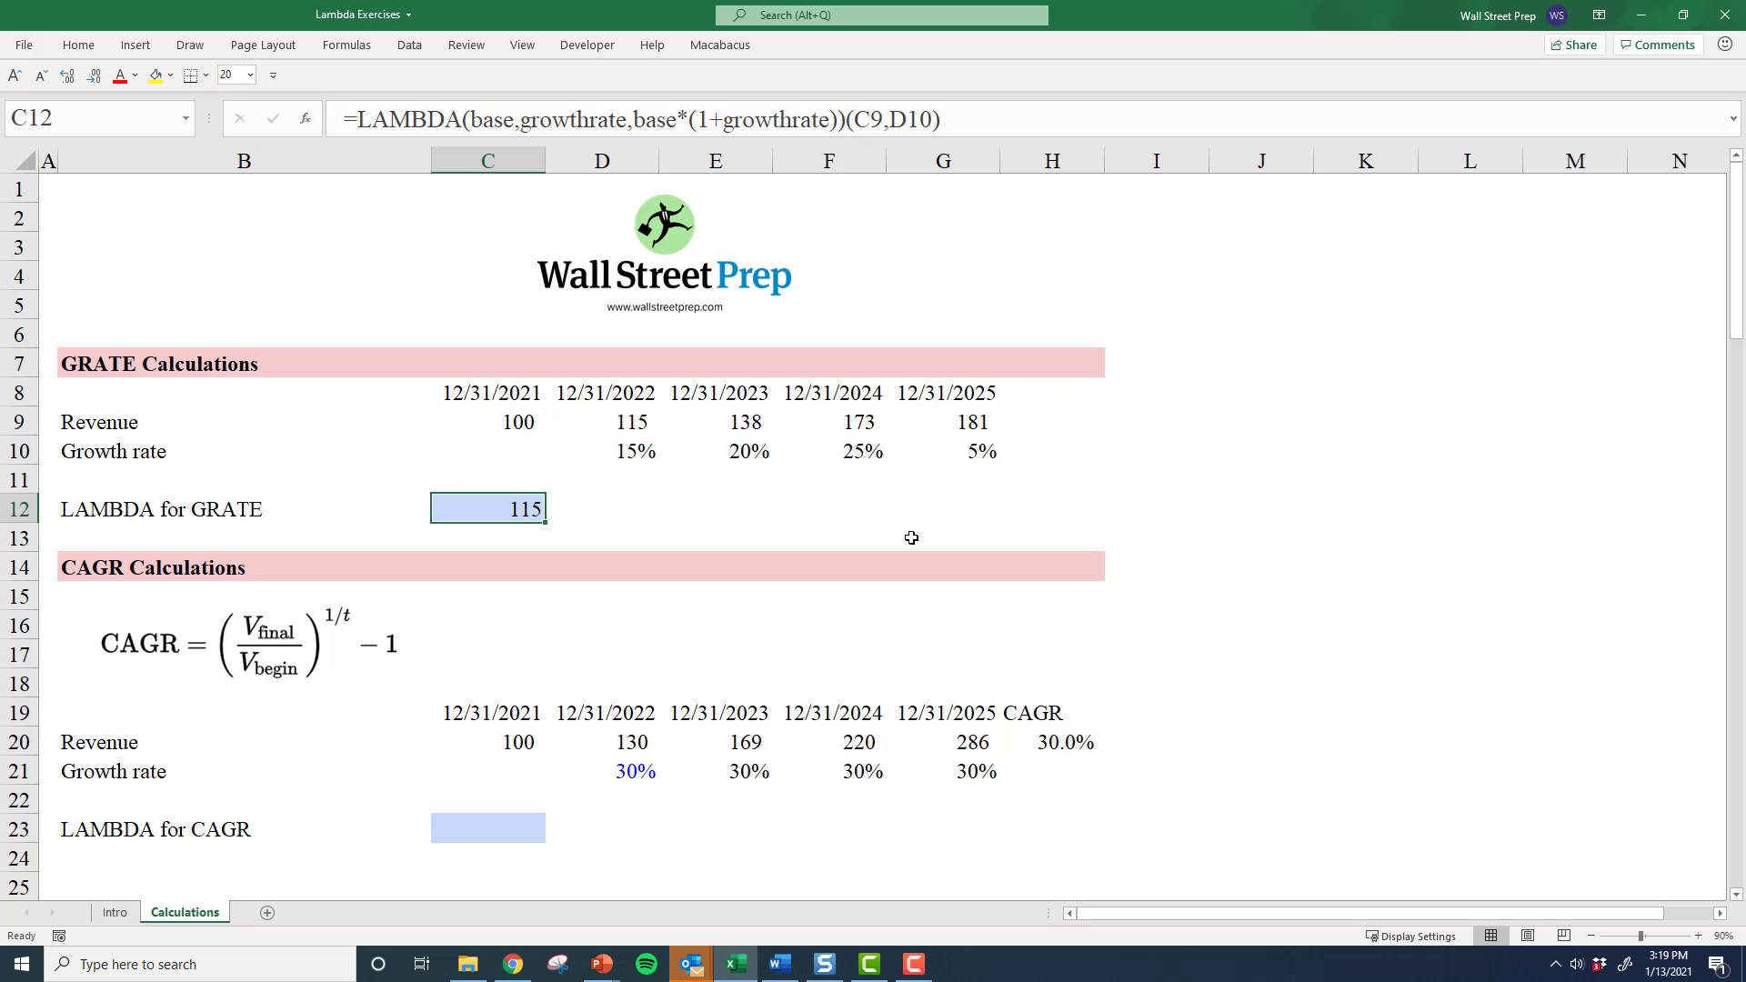
key("F2")
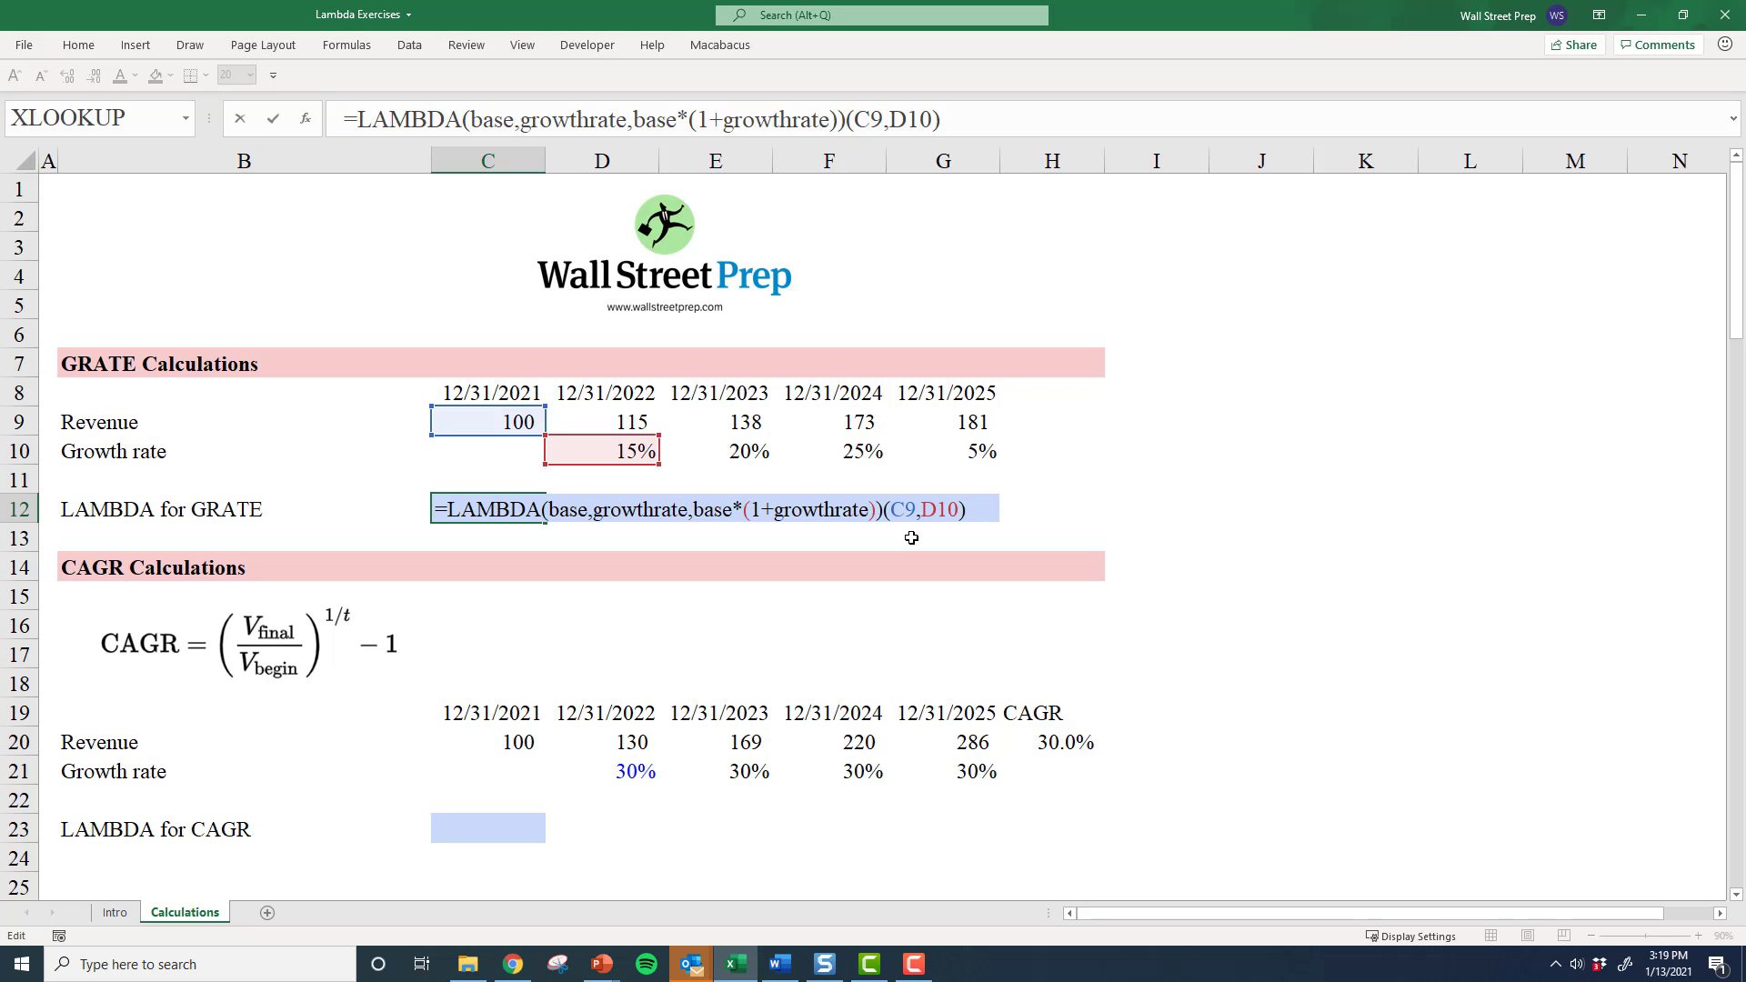
key("Left")
key("Left")
key("Left")
key("Left")
key("Left")
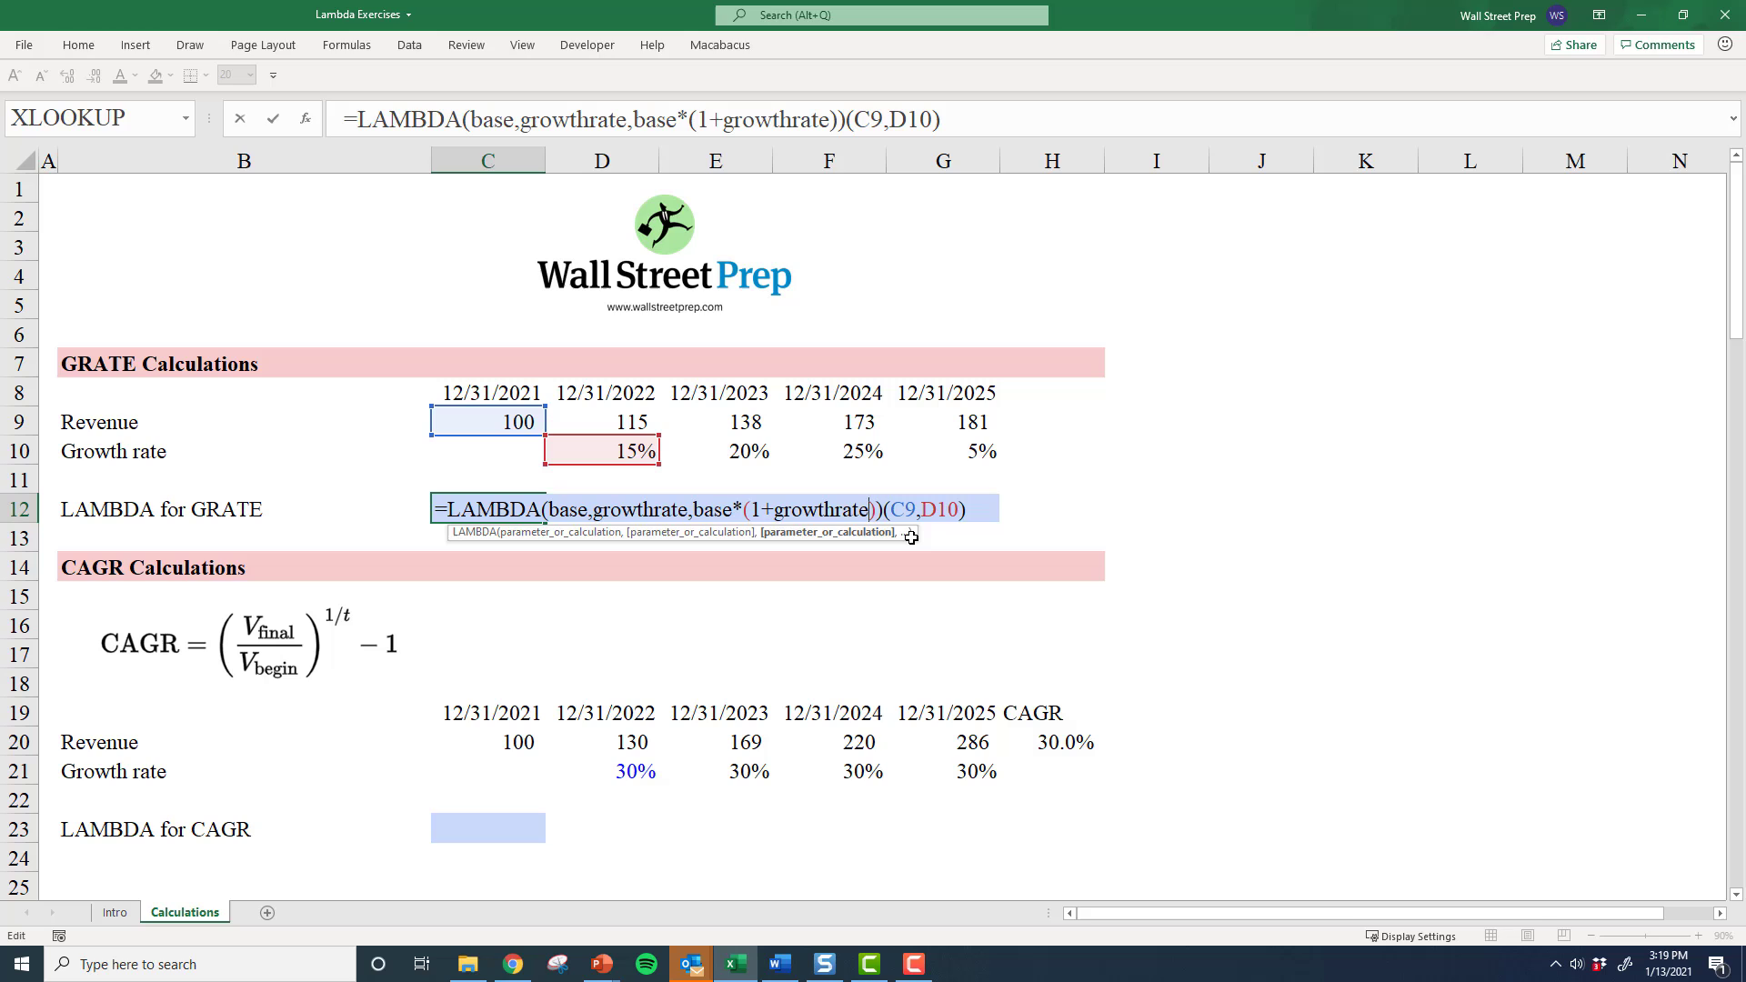
key("Right")
key("Right")
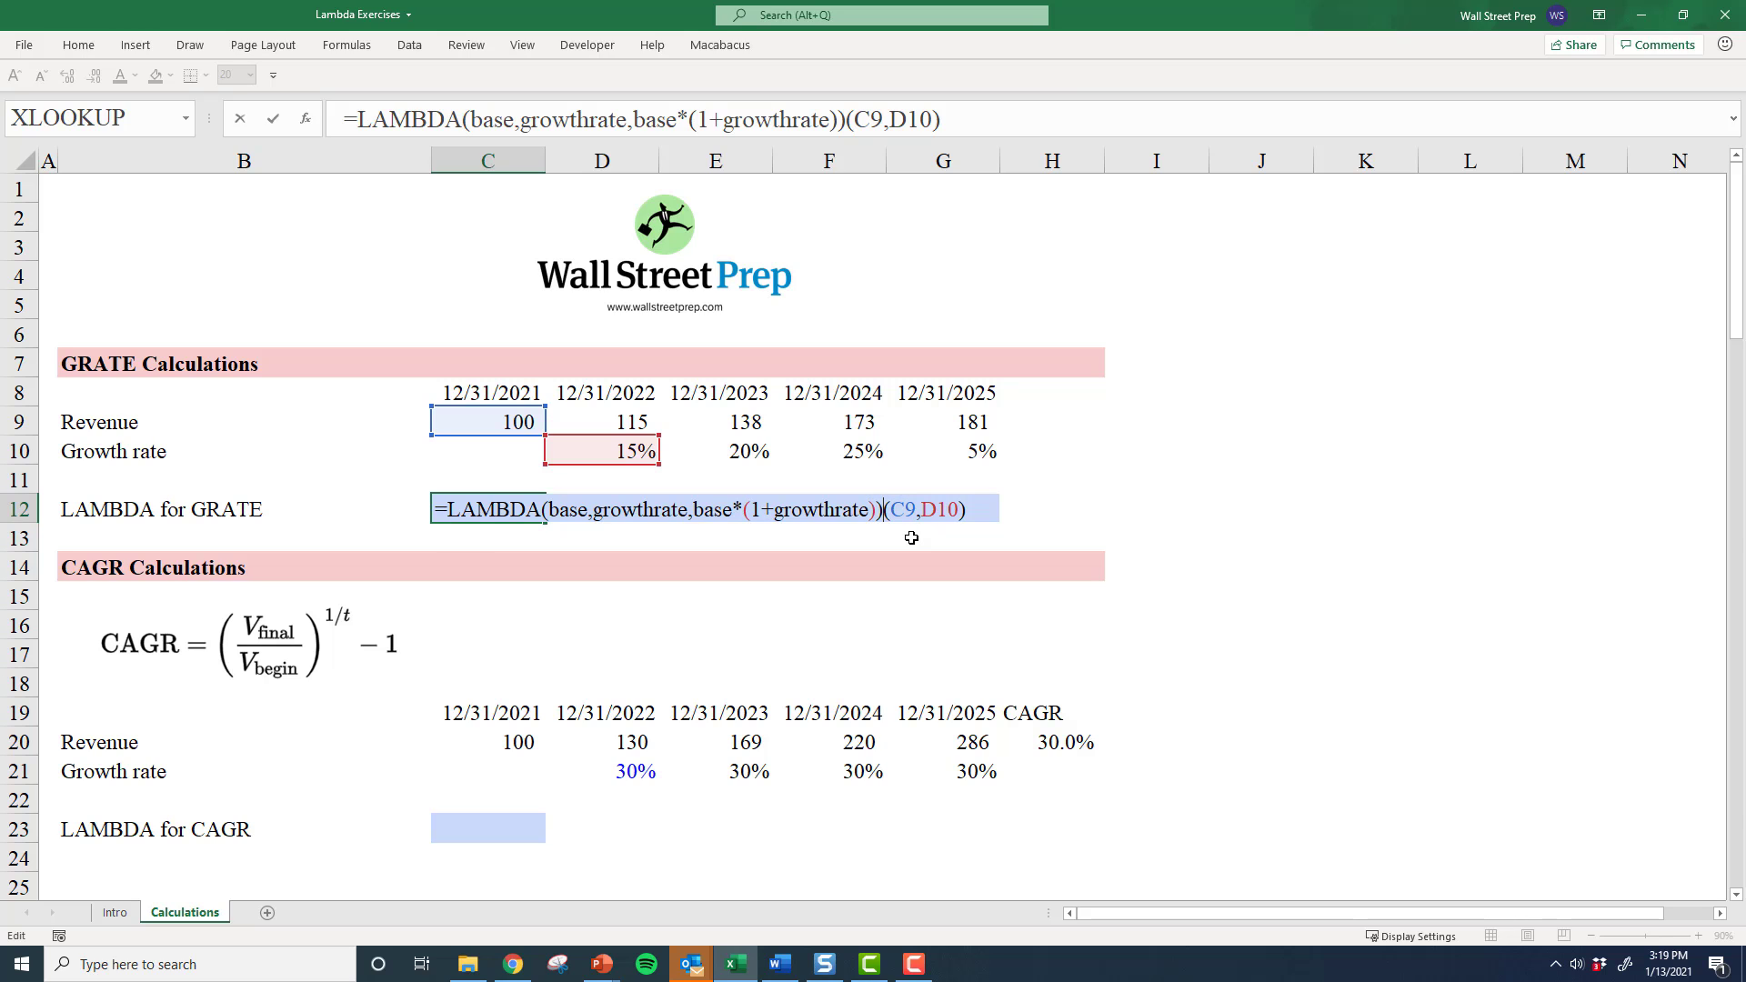
key("ctrl+shift+Left")
key("ctrl+shift+Left")
key("ctrl+shift+Left")
key("ctrl+shift+Left")
key("ctrl+shift+Left")
key("ctrl+shift+Left")
key("ctrl+shift+Left")
key("ctrl+shift+Left")
key("ctrl+shift+Left")
key("ctrl+shift+Left")
key("ctrl+shift+Left")
key("ctrl+shift+Left")
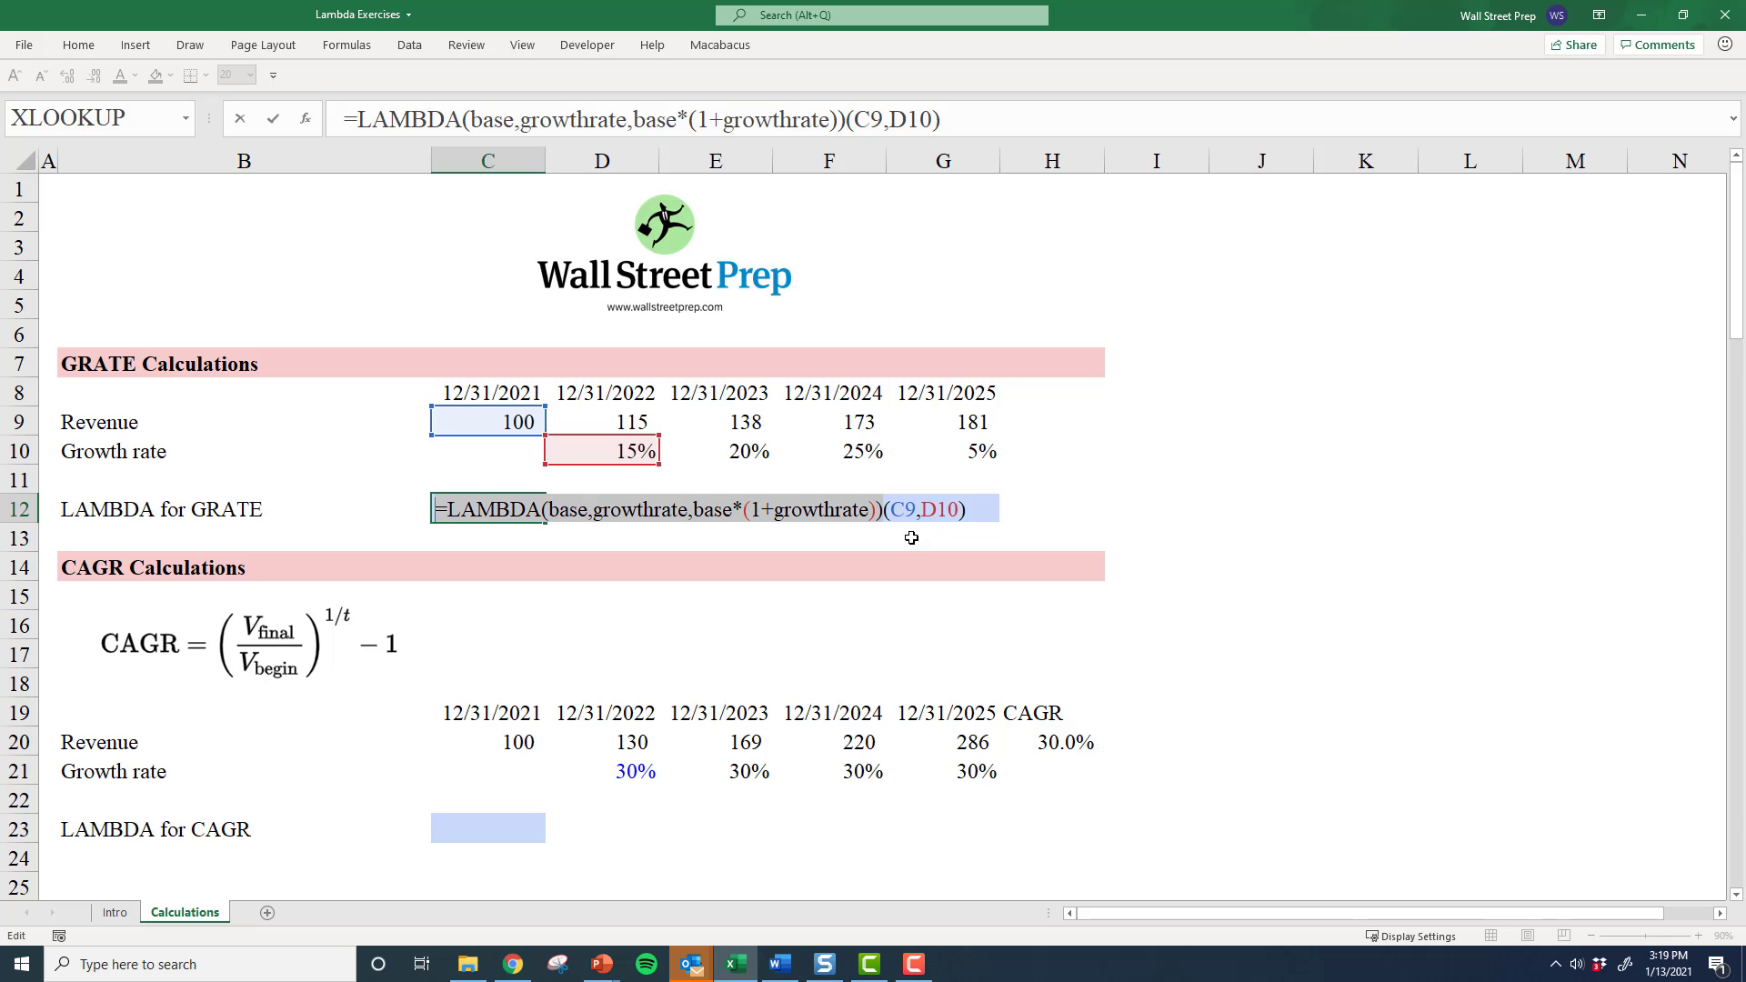
key("shift+Right")
key("Escape")
key("Left")
key("Right")
key("Right")
key("Right")
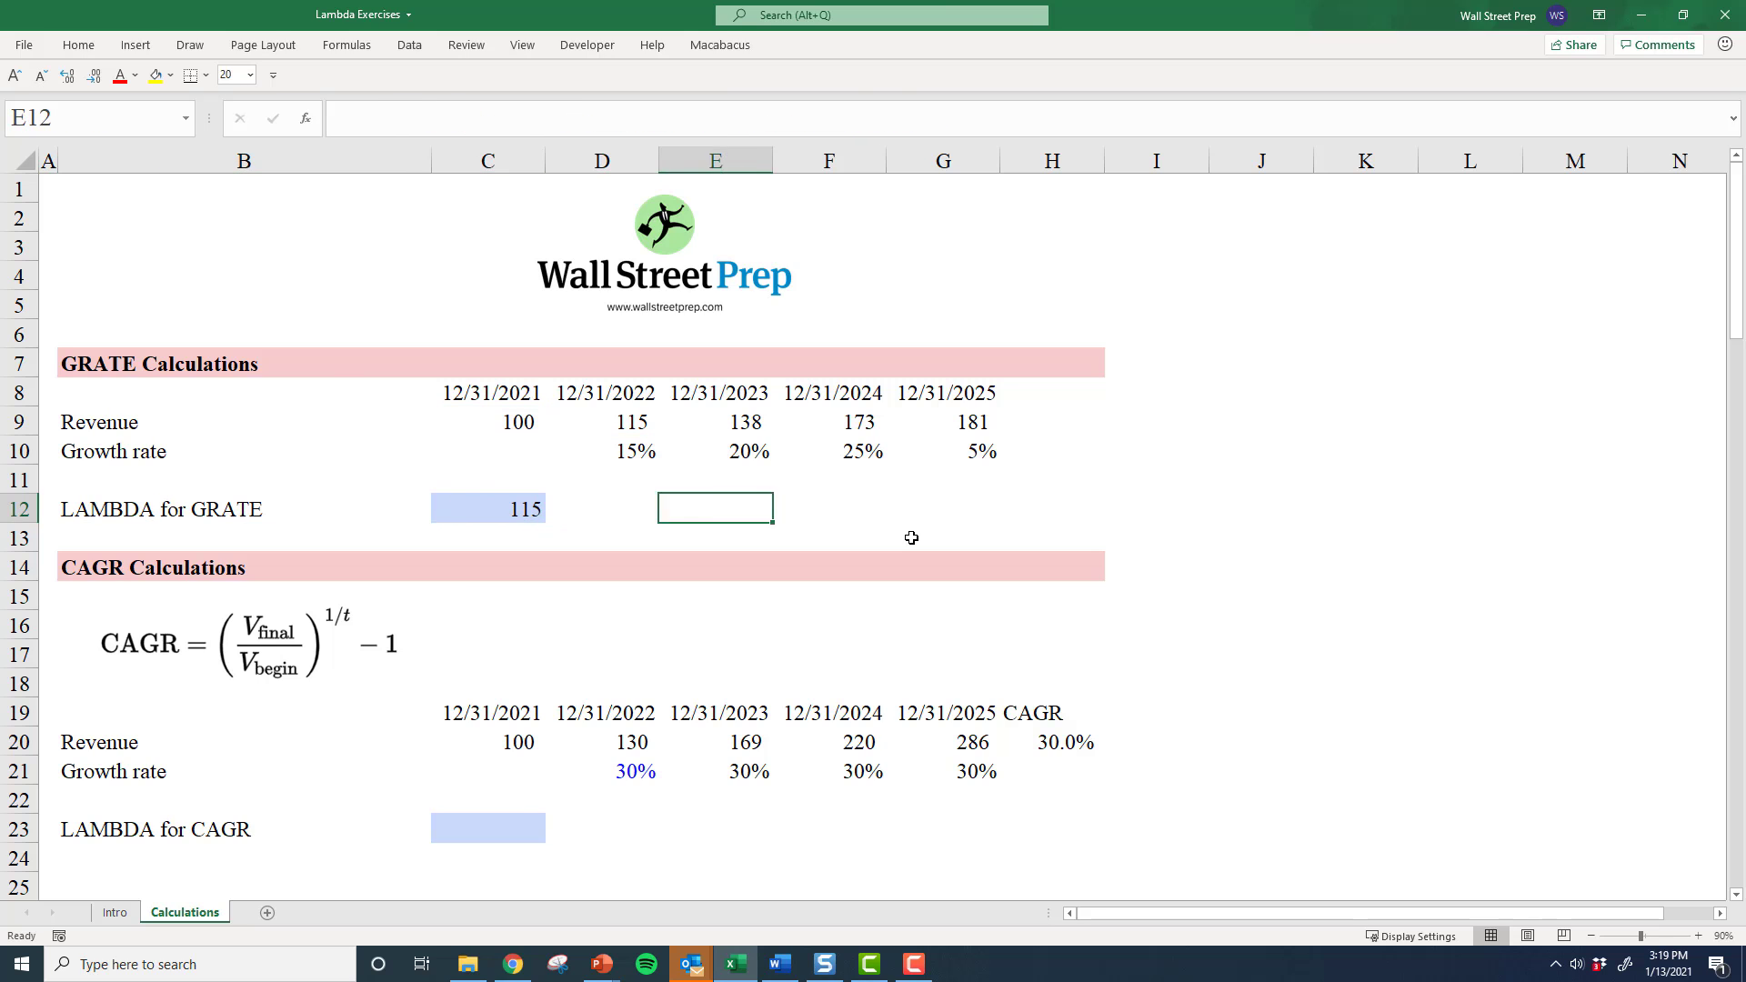
key("Right")
type("=grate(")
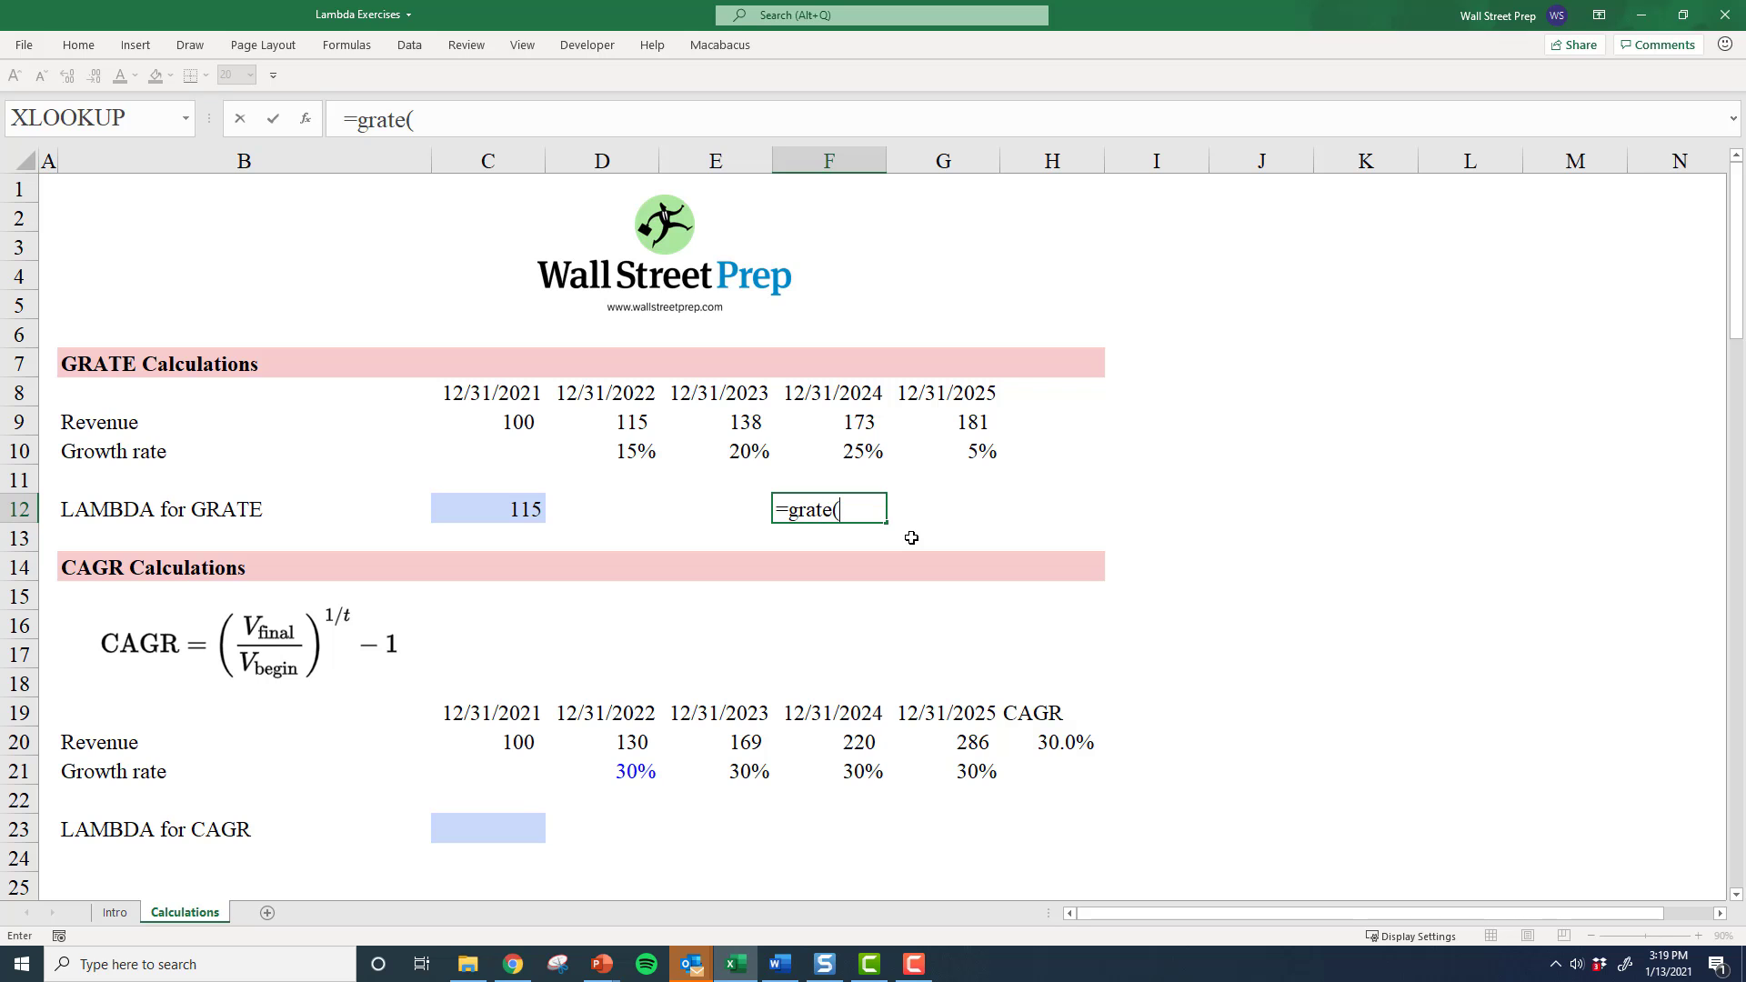
key("Up")
key("Up")
key("Up")
key("Left")
key("Left")
key("Left")
key("Left")
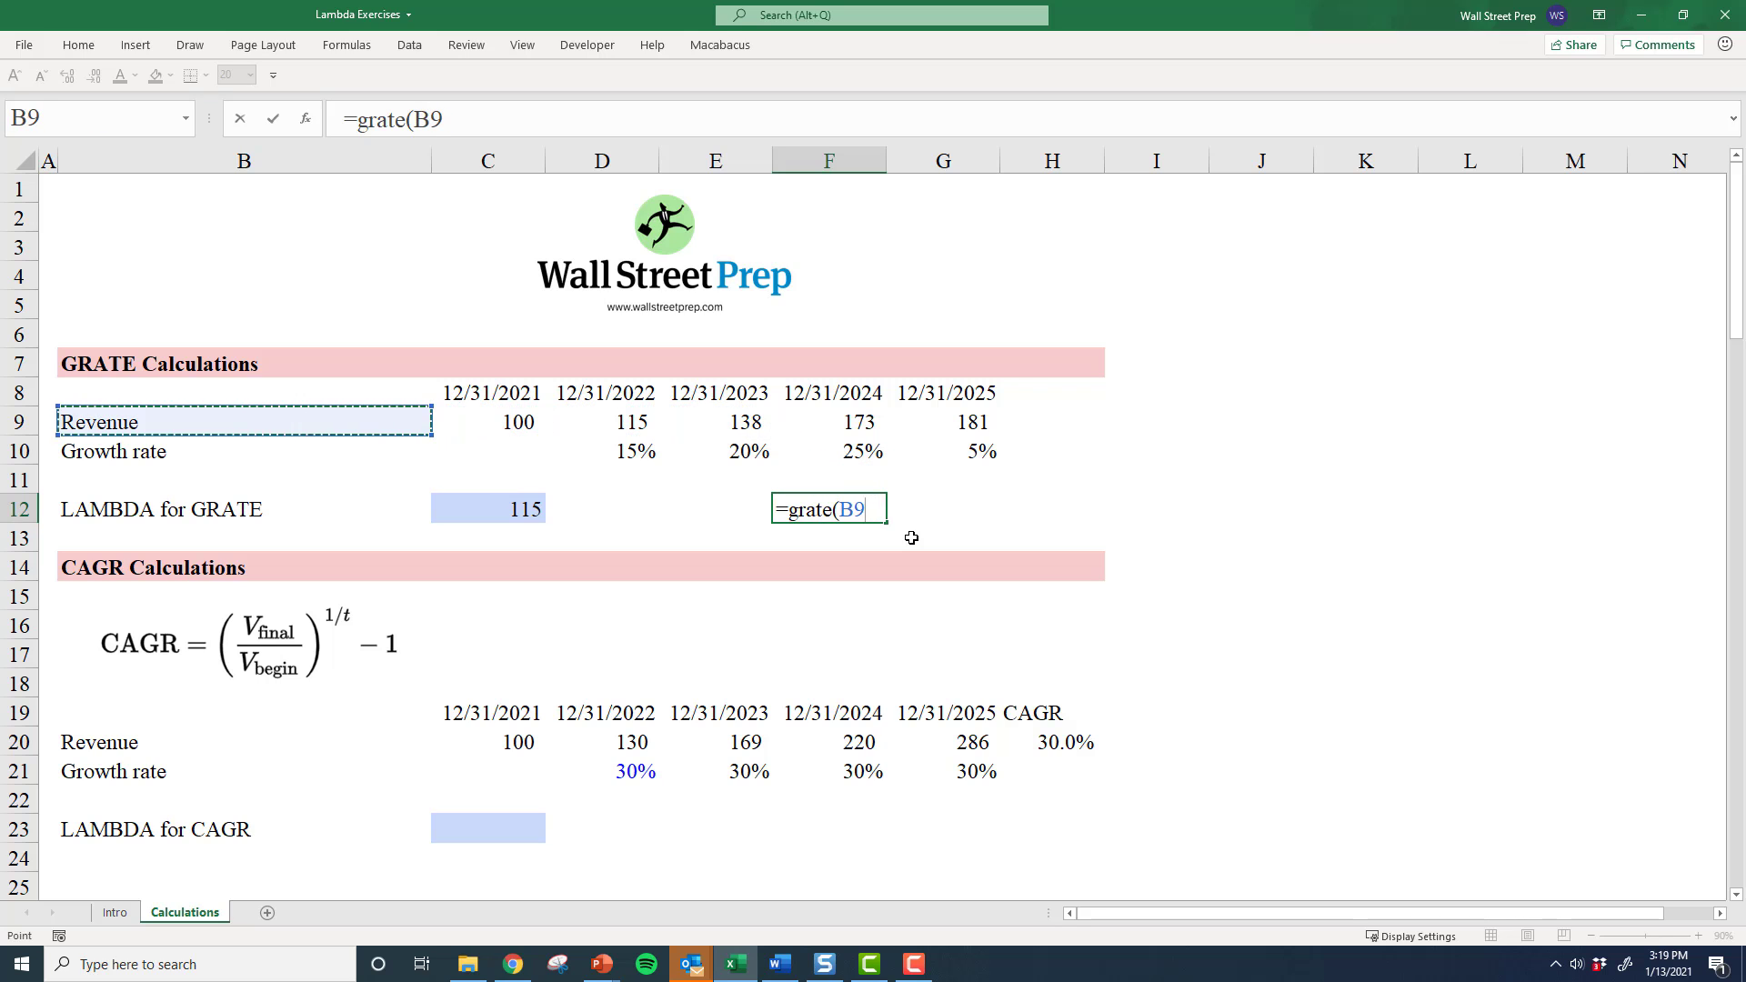
key("Right")
type(",")
key("Right")
key("Up")
key("Left")
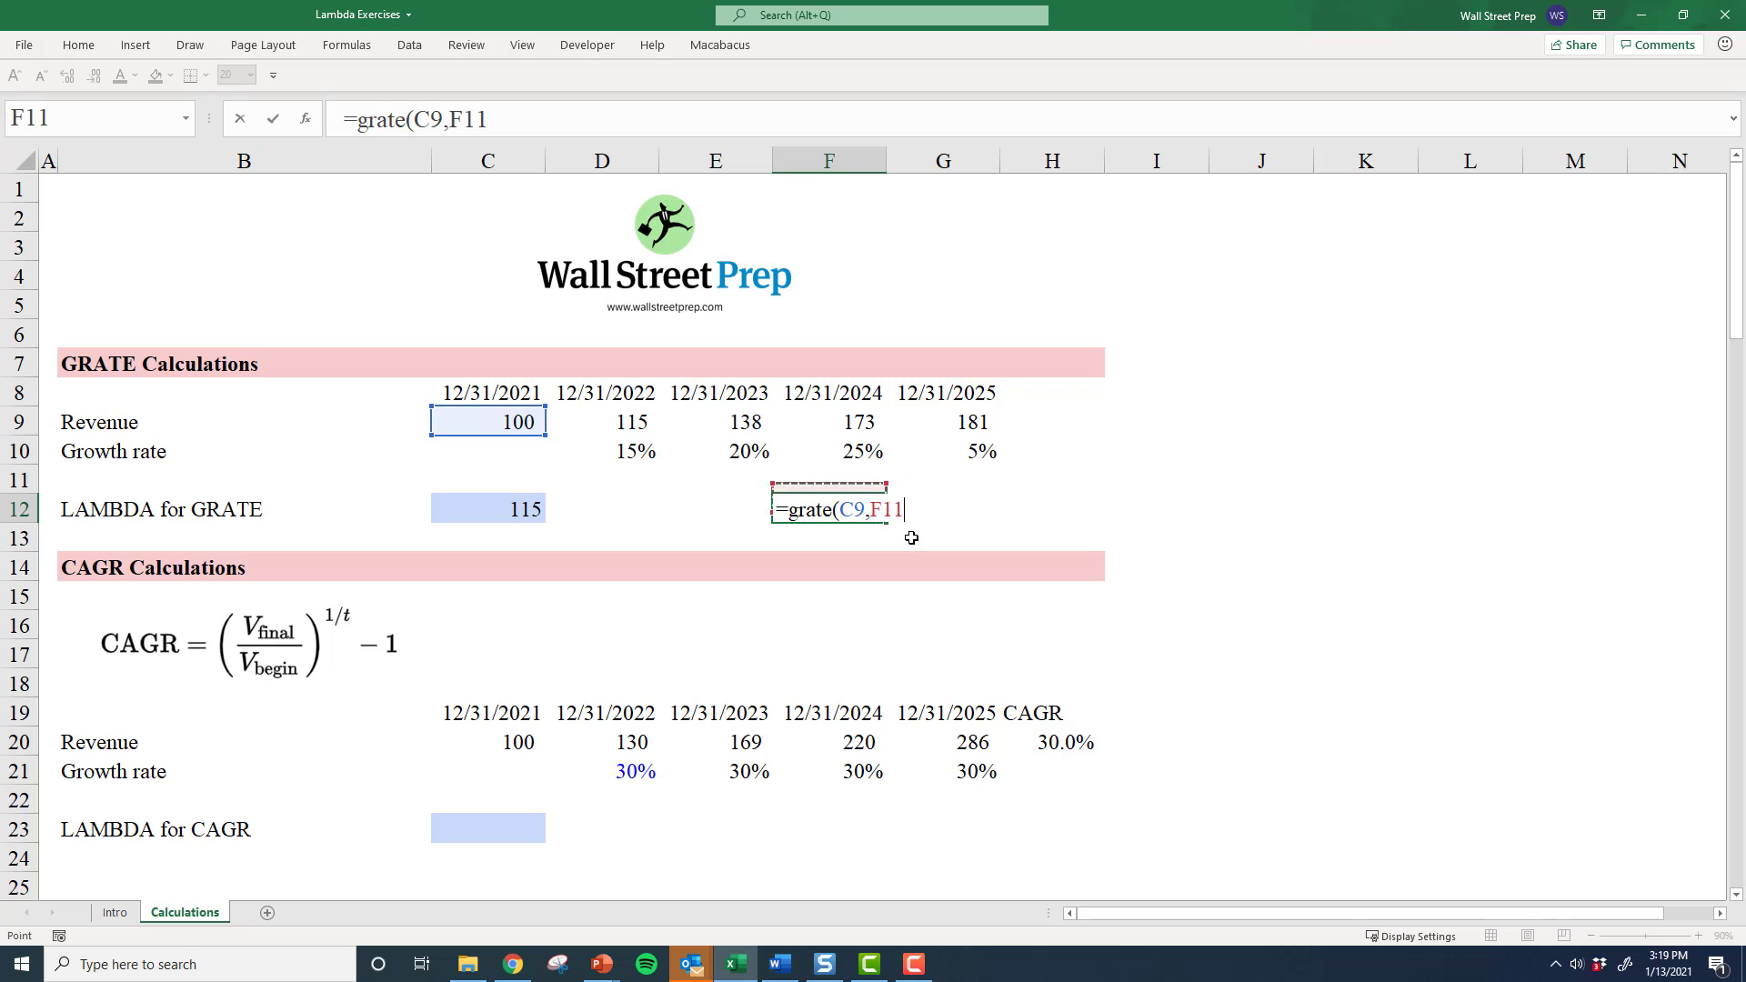
key("Left")
key("Left")
key("Up")
type(")")
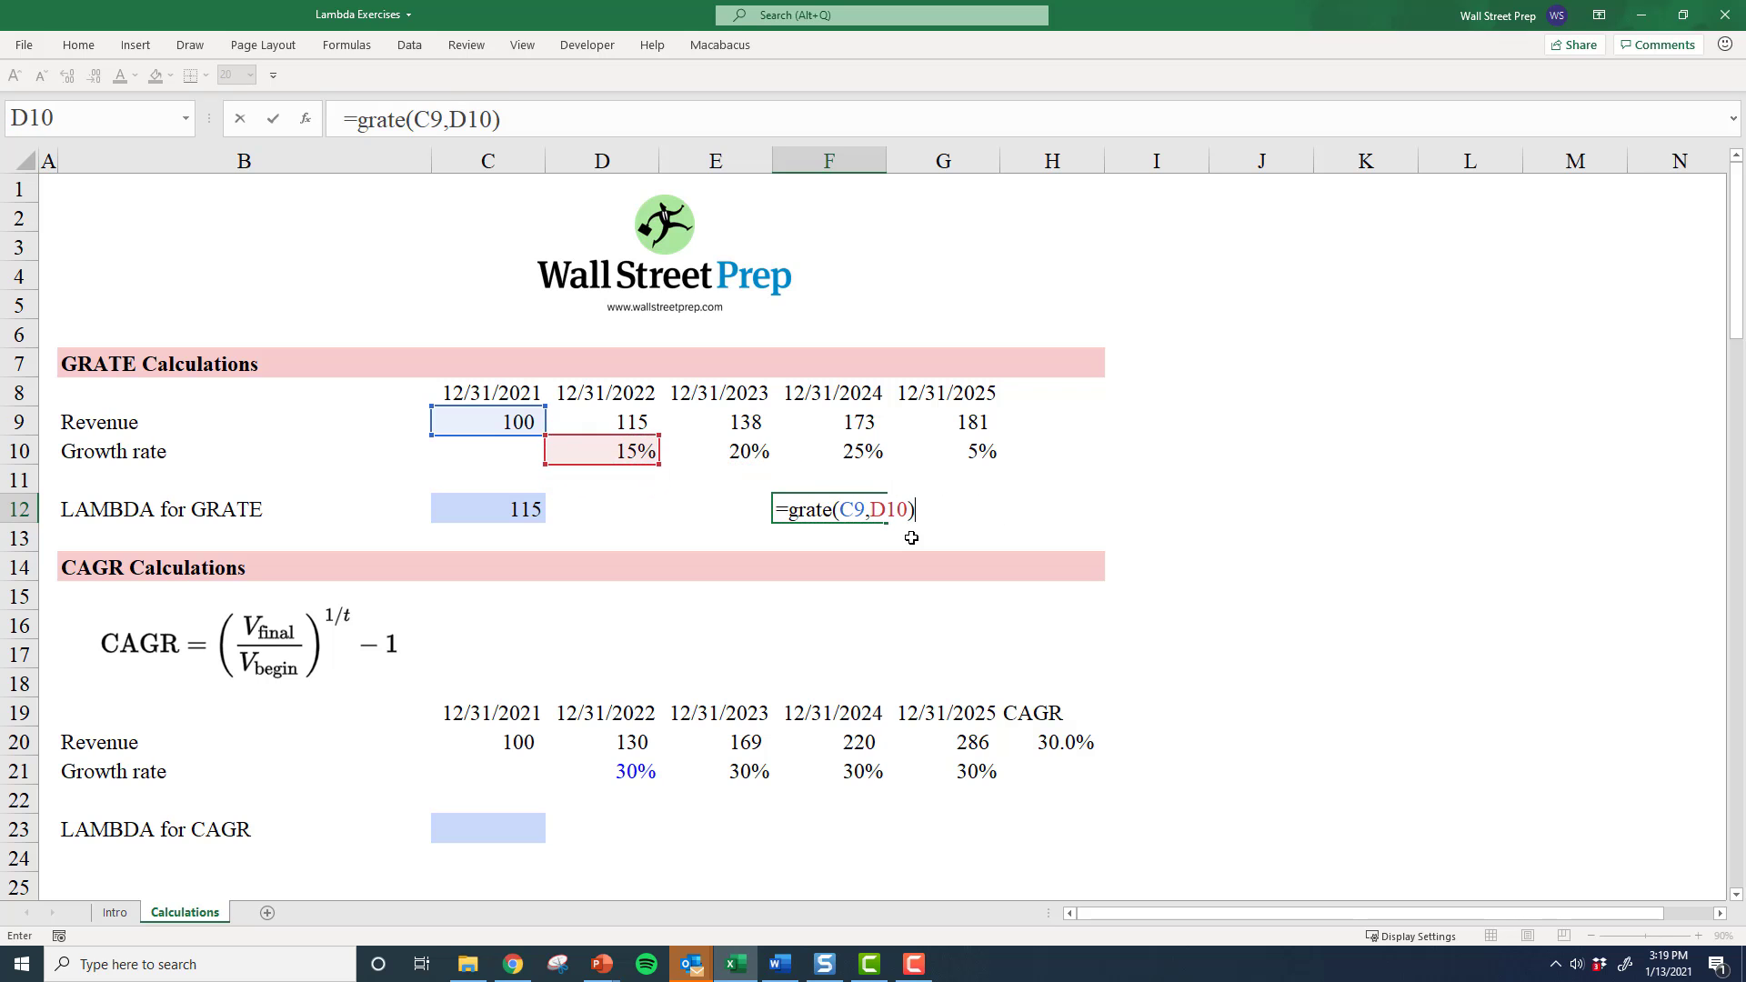
key("Return")
key("Delete")
key("Left")
key("Left")
key("Left")
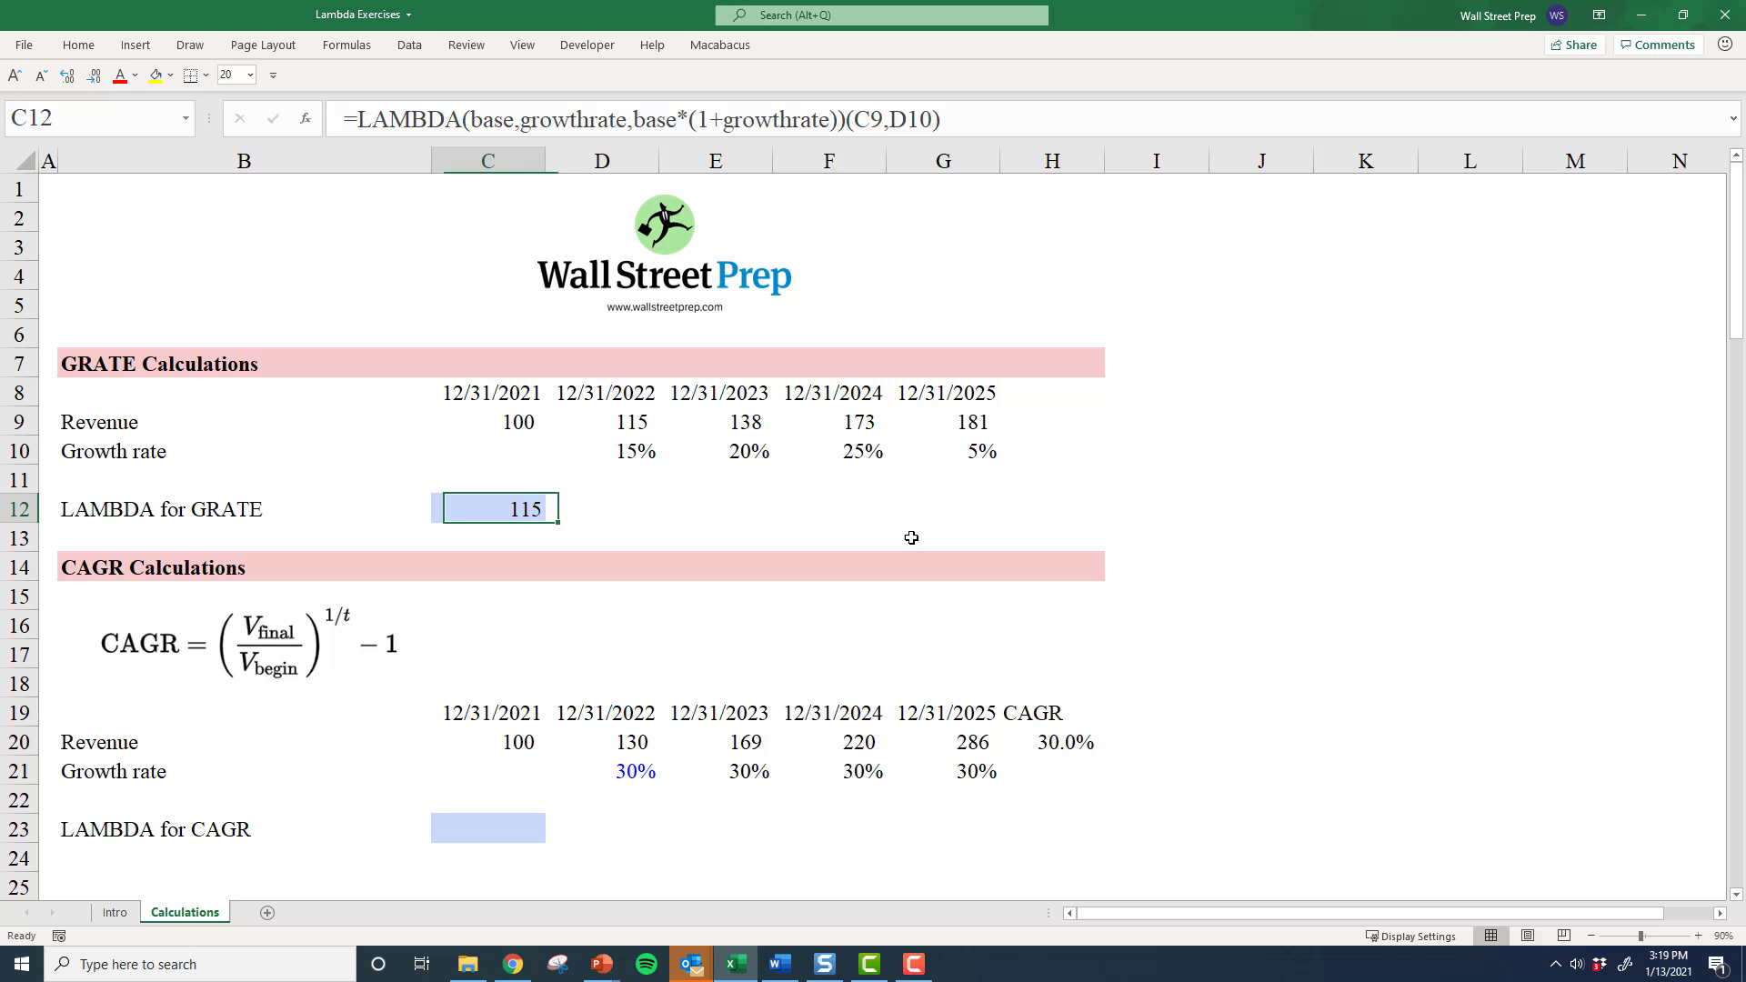
key("F2")
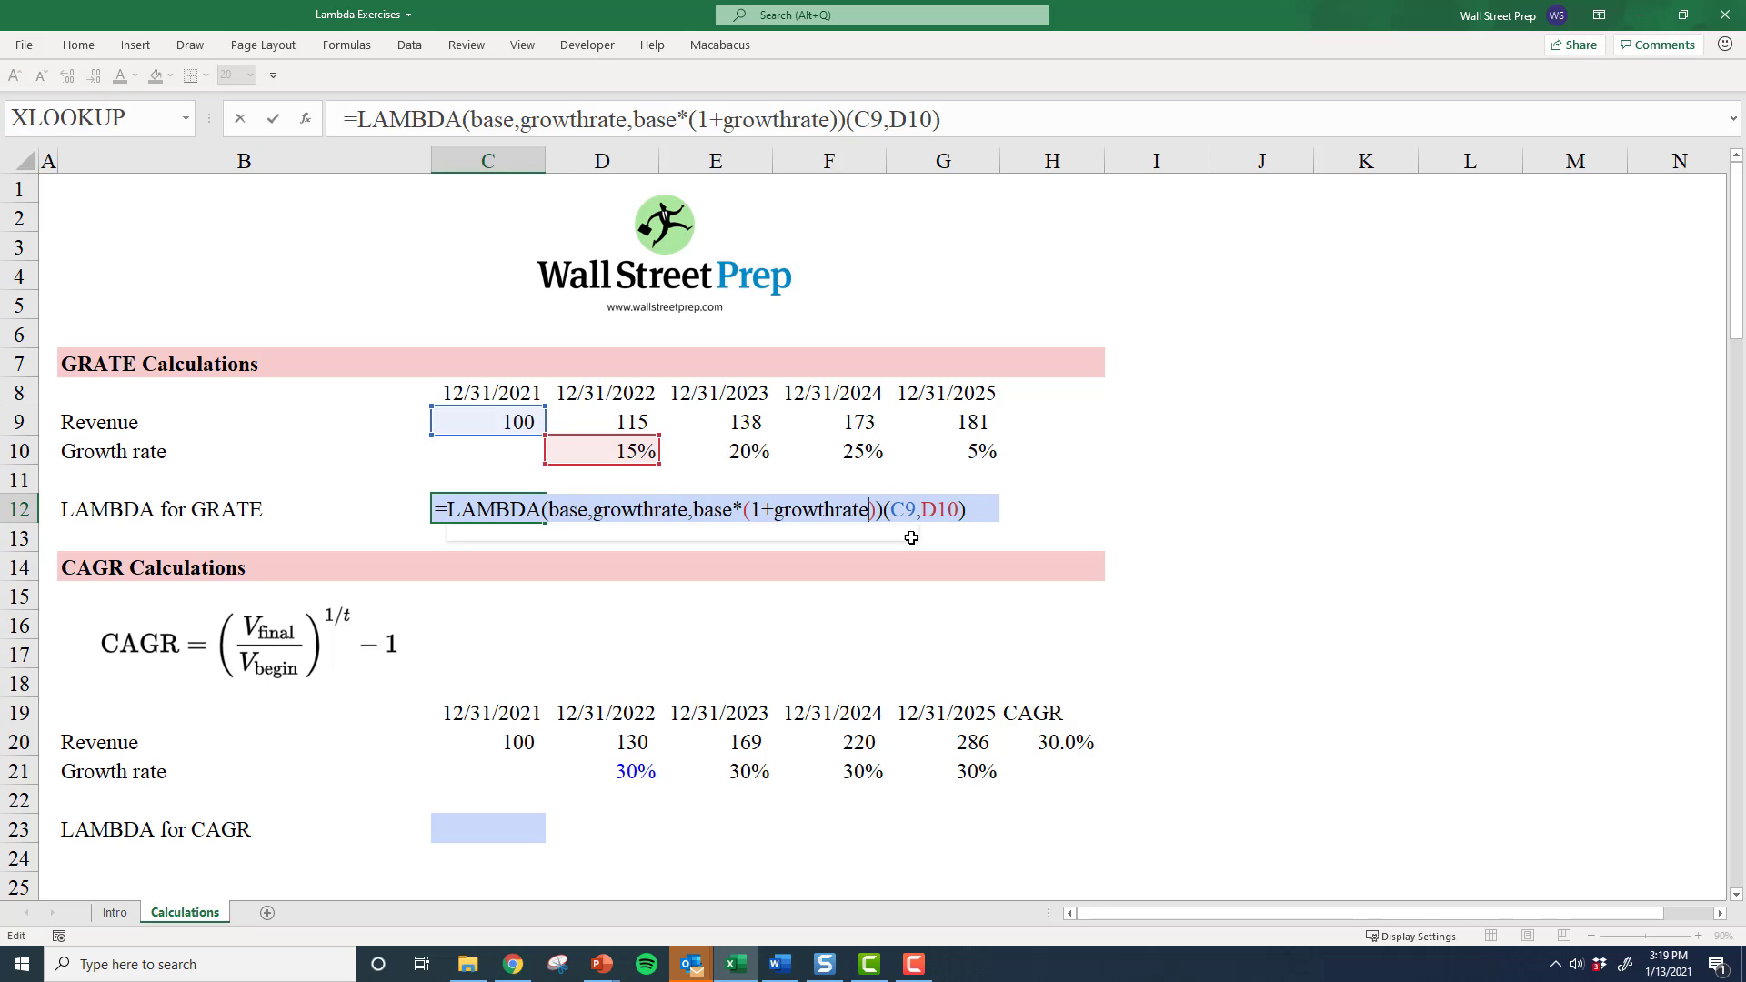
key("shift+Left")
key("shift+Left")
key("shift+Left")
key("shift+Left")
key("shift+Left")
key("shift+Left")
key("shift+Left")
key("shift+Left")
key("shift+Left")
key("shift+Left")
key("shift+Left")
key("shift+Left")
key("shift+Left")
key("shift+Left")
key("shift+Left")
key("shift+Left")
key("shift+Left")
key("shift+Left")
key("shift+Left")
key("shift+Left")
key("shift+Left")
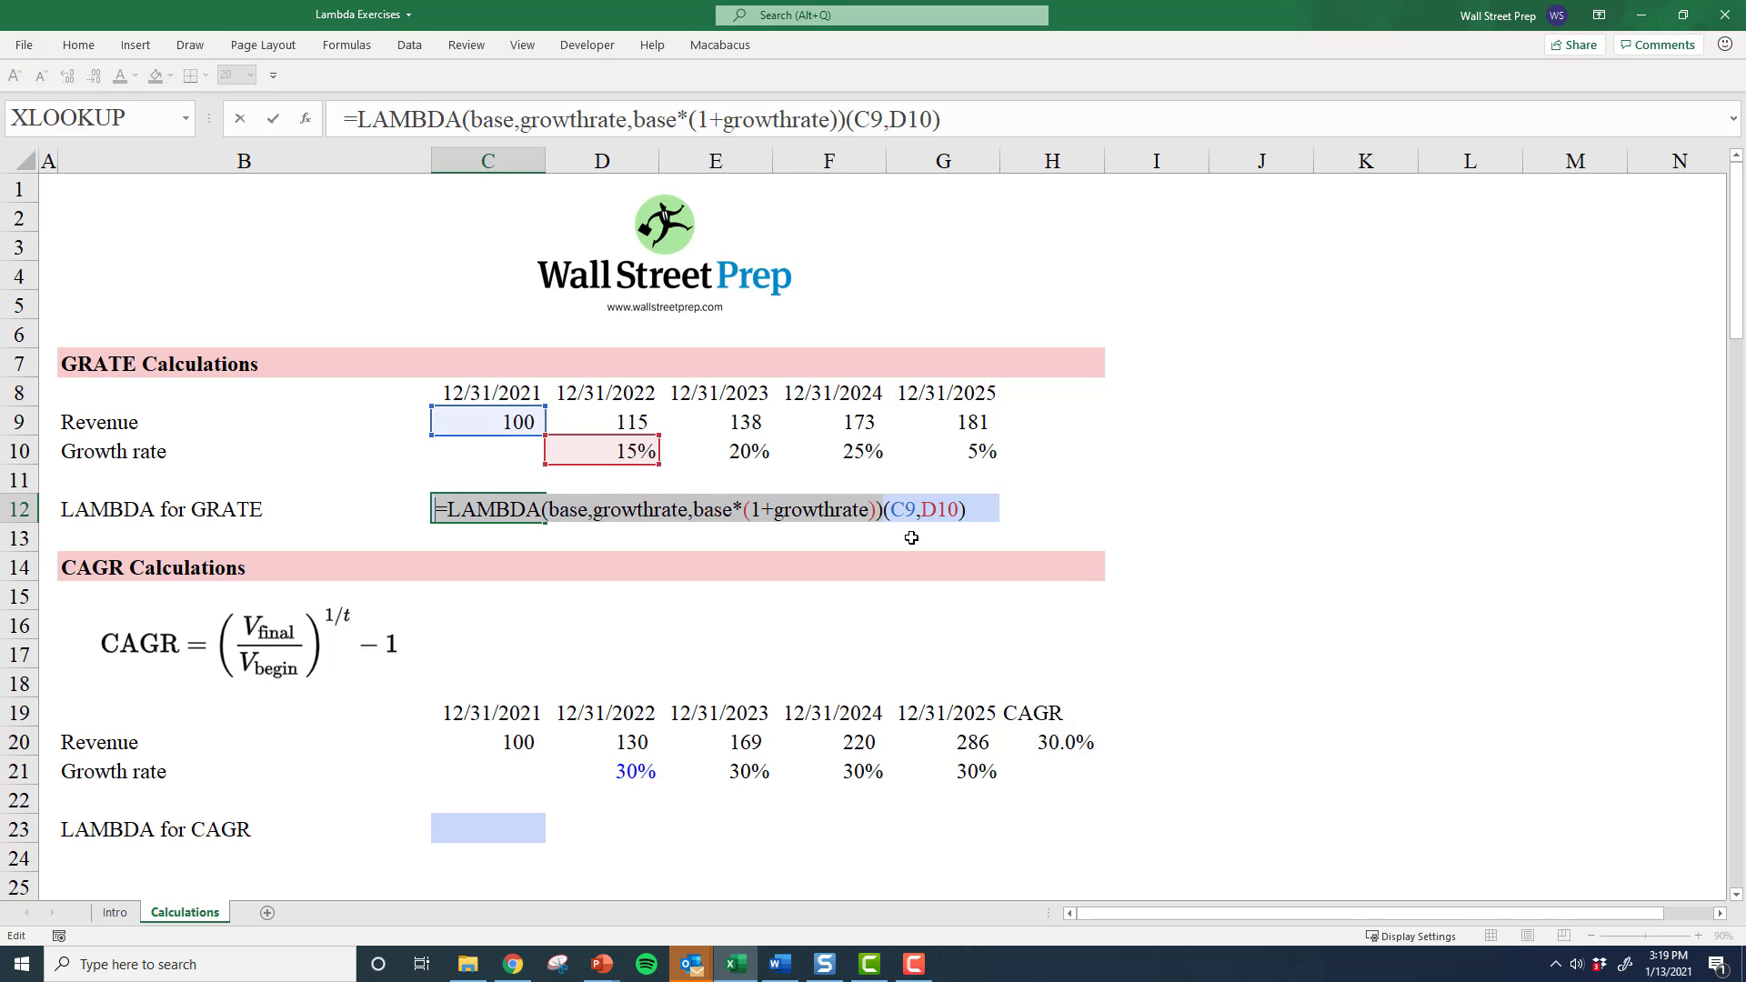
key("Escape")
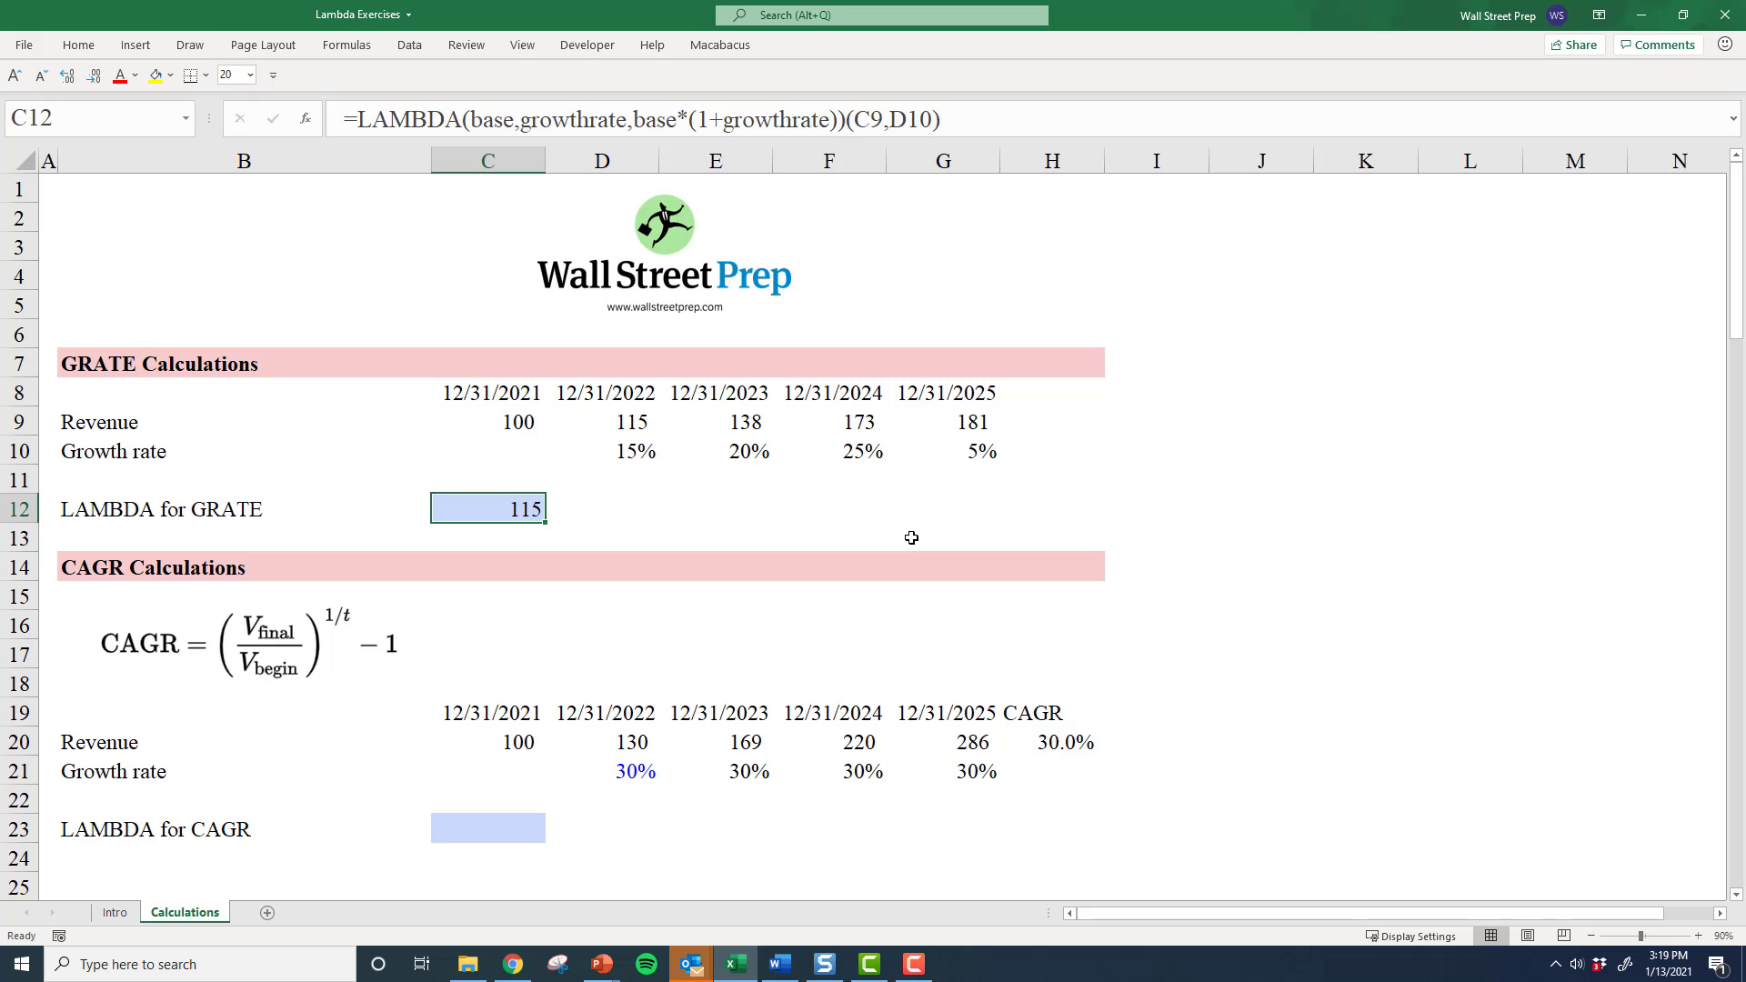
Step: In Name Manager, define a new name GRATE referring to the pasted LAMBDA formula
key("ctrl+F3")
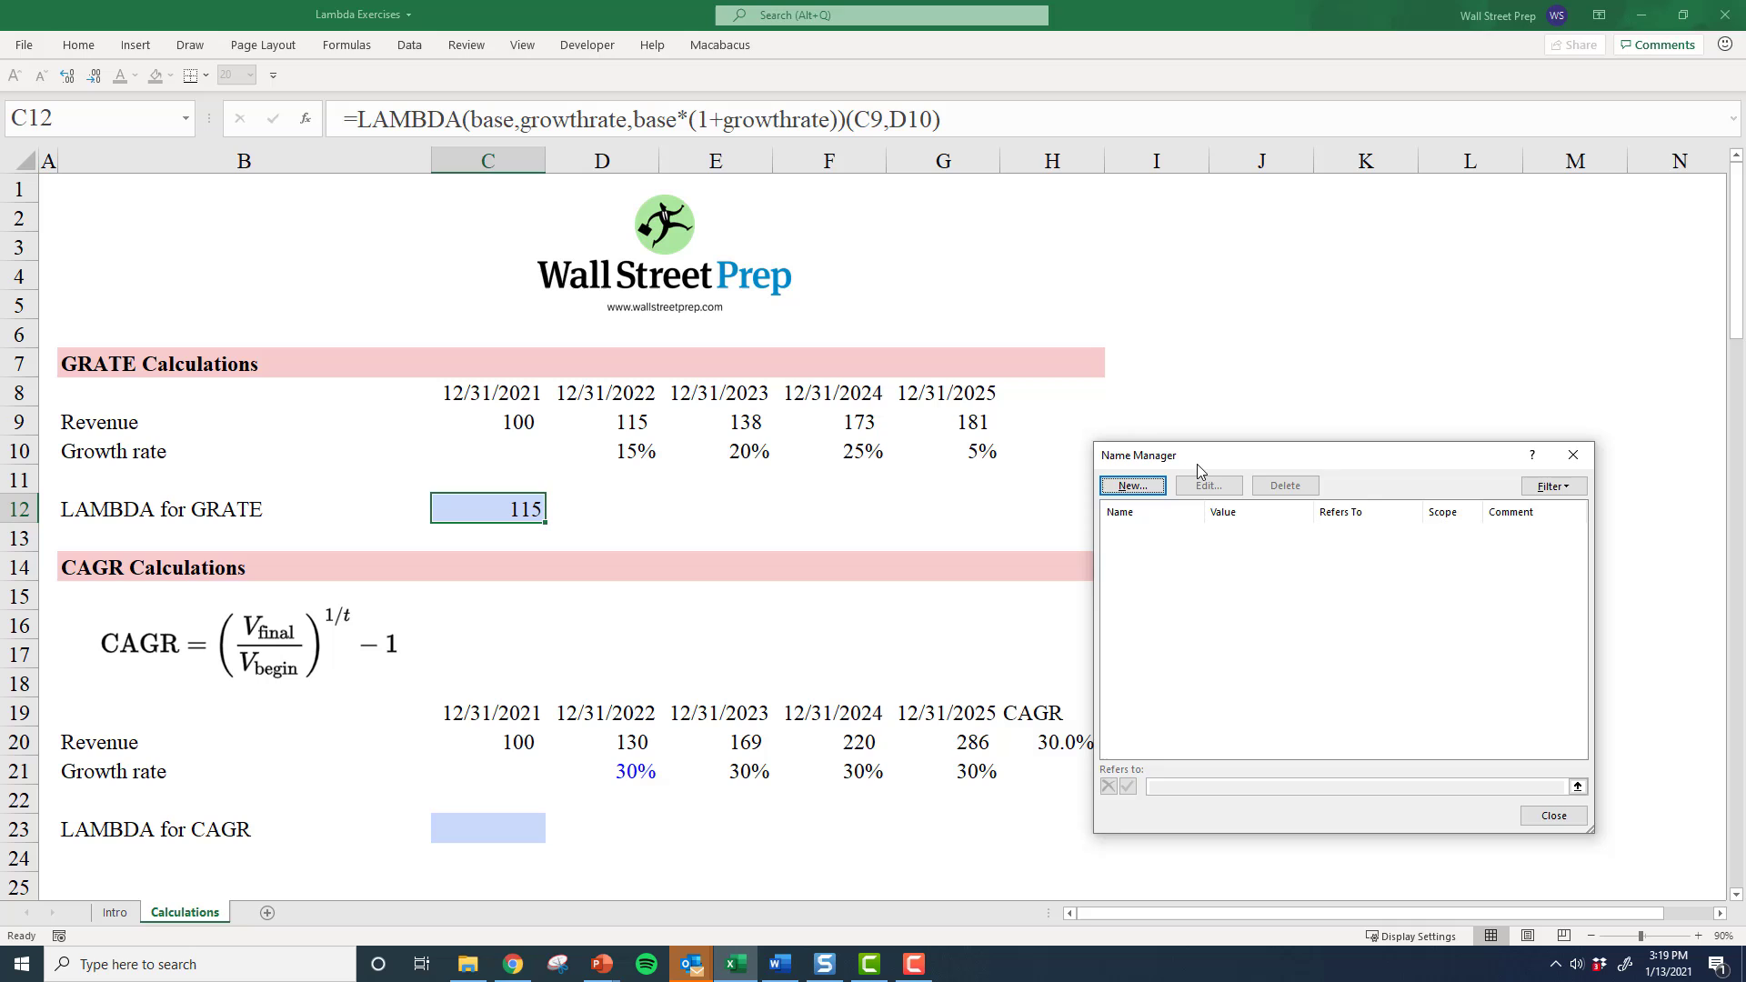
left_click_drag(1173, 453, 854, 220)
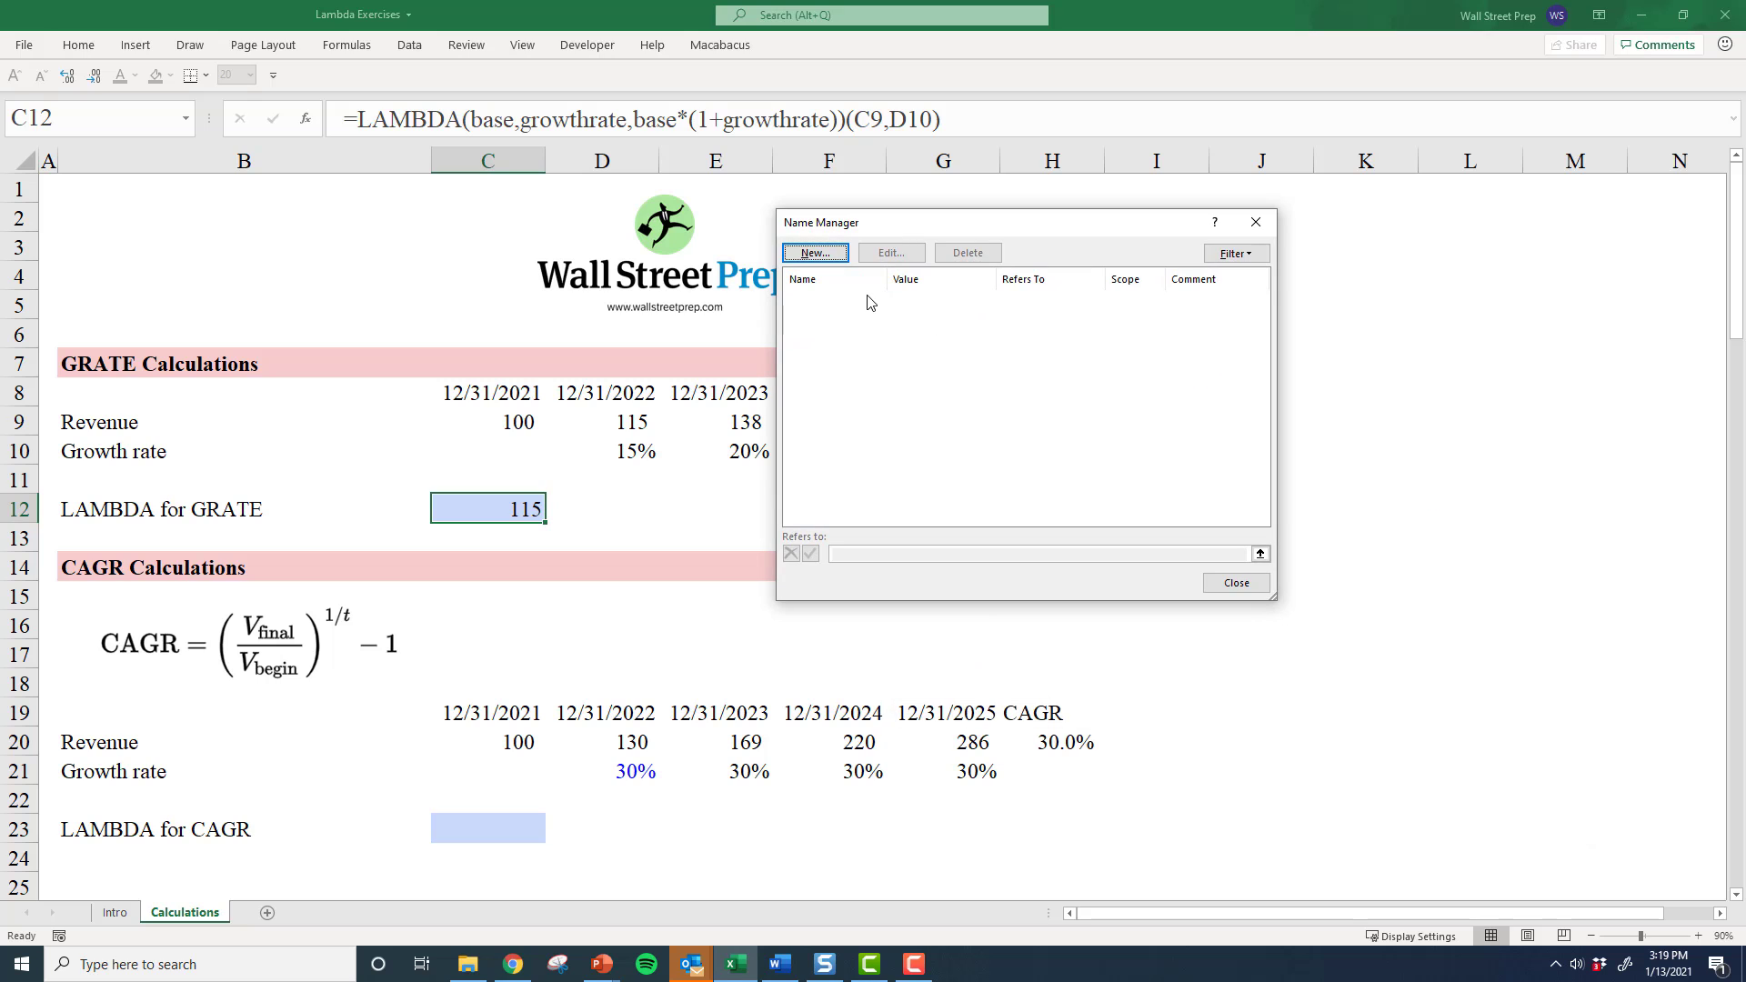
left_click(812, 254)
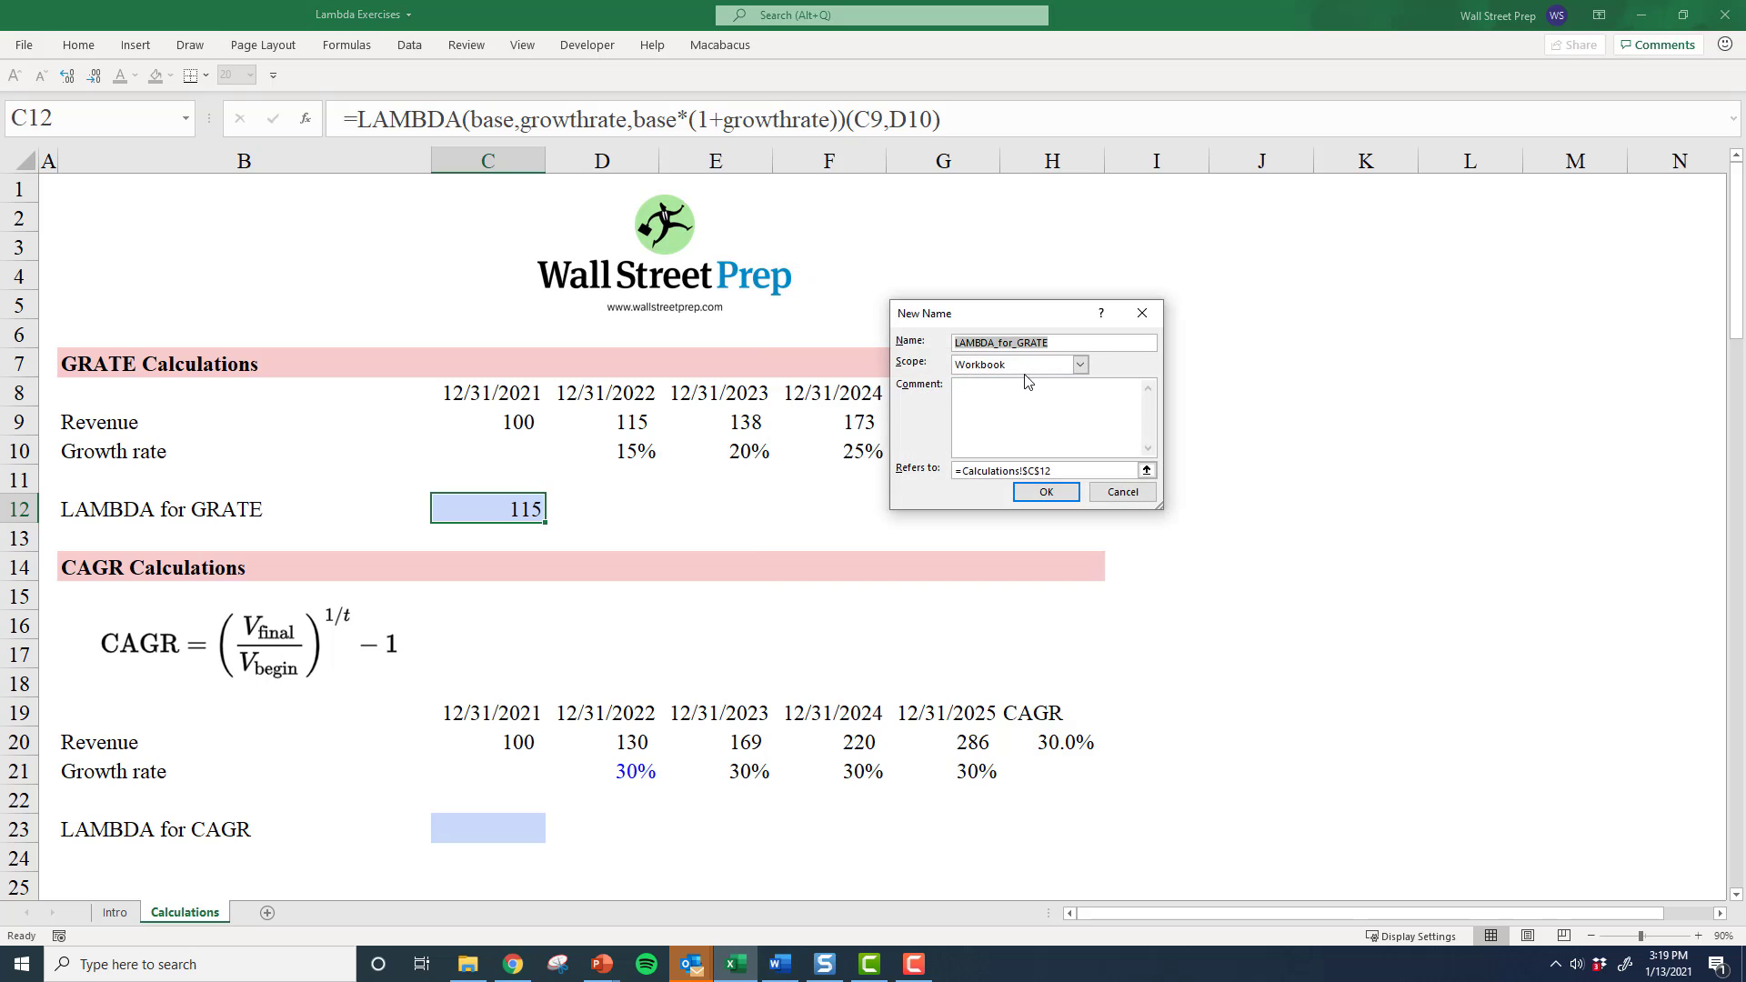
type("GRATE")
left_click(1088, 470)
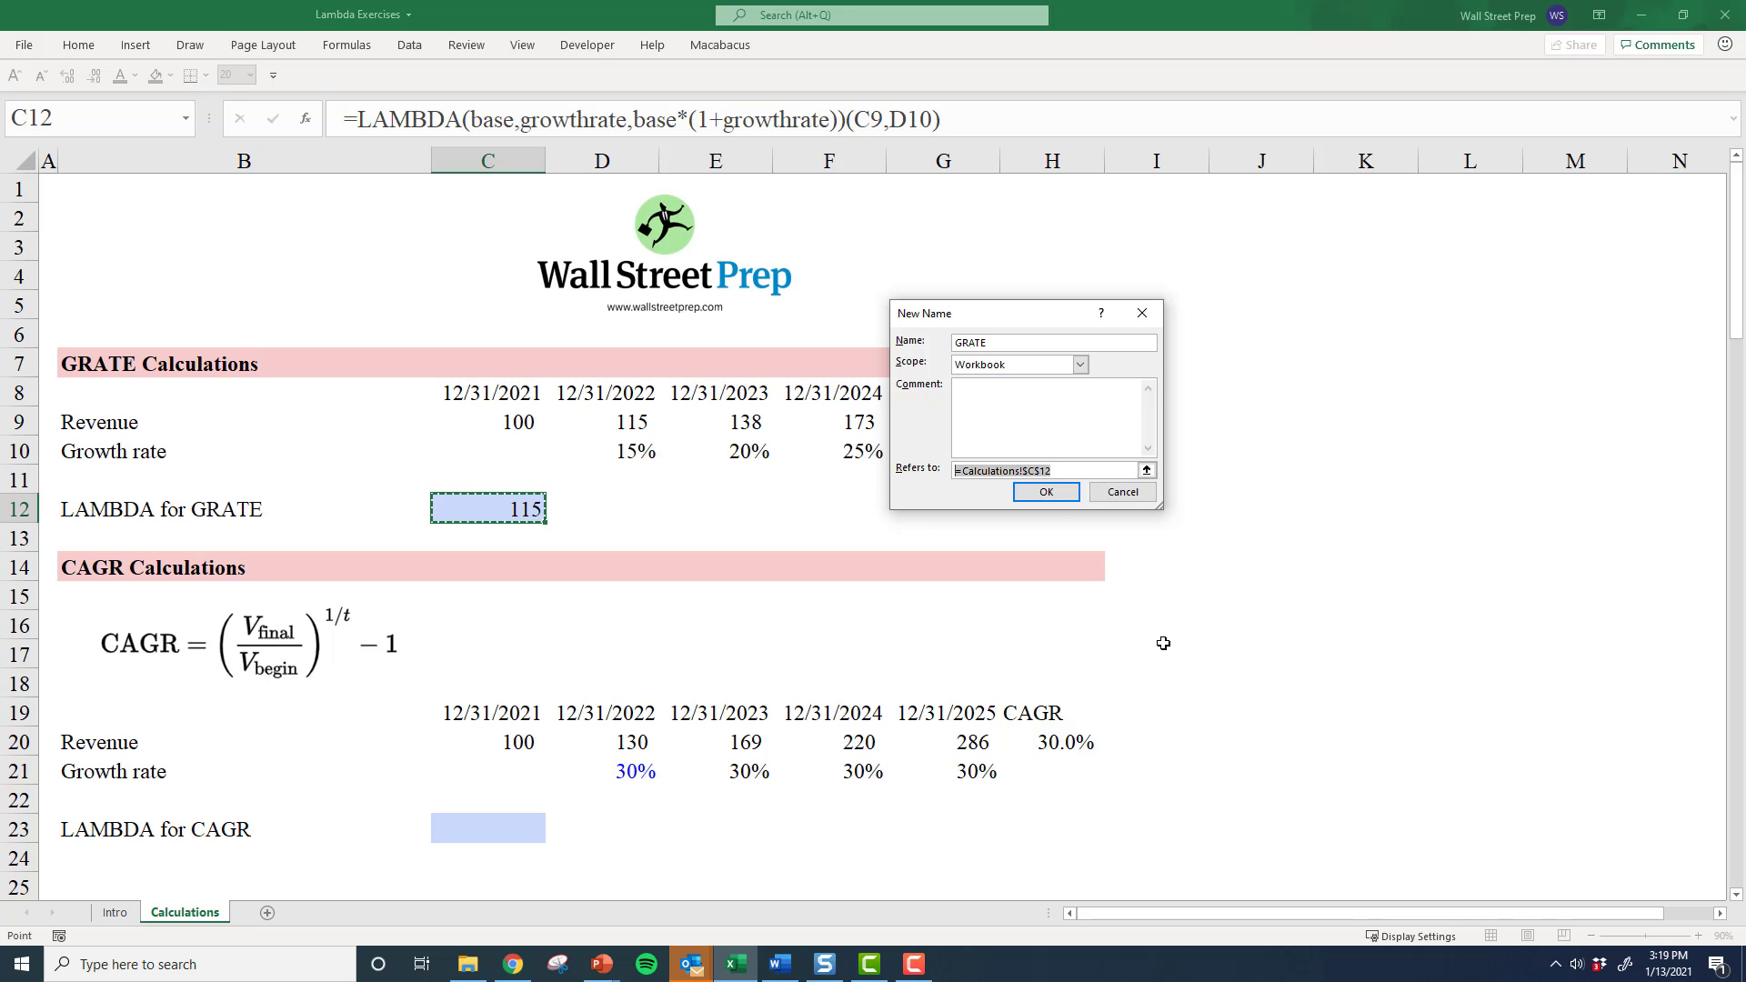
key("ctrl+v")
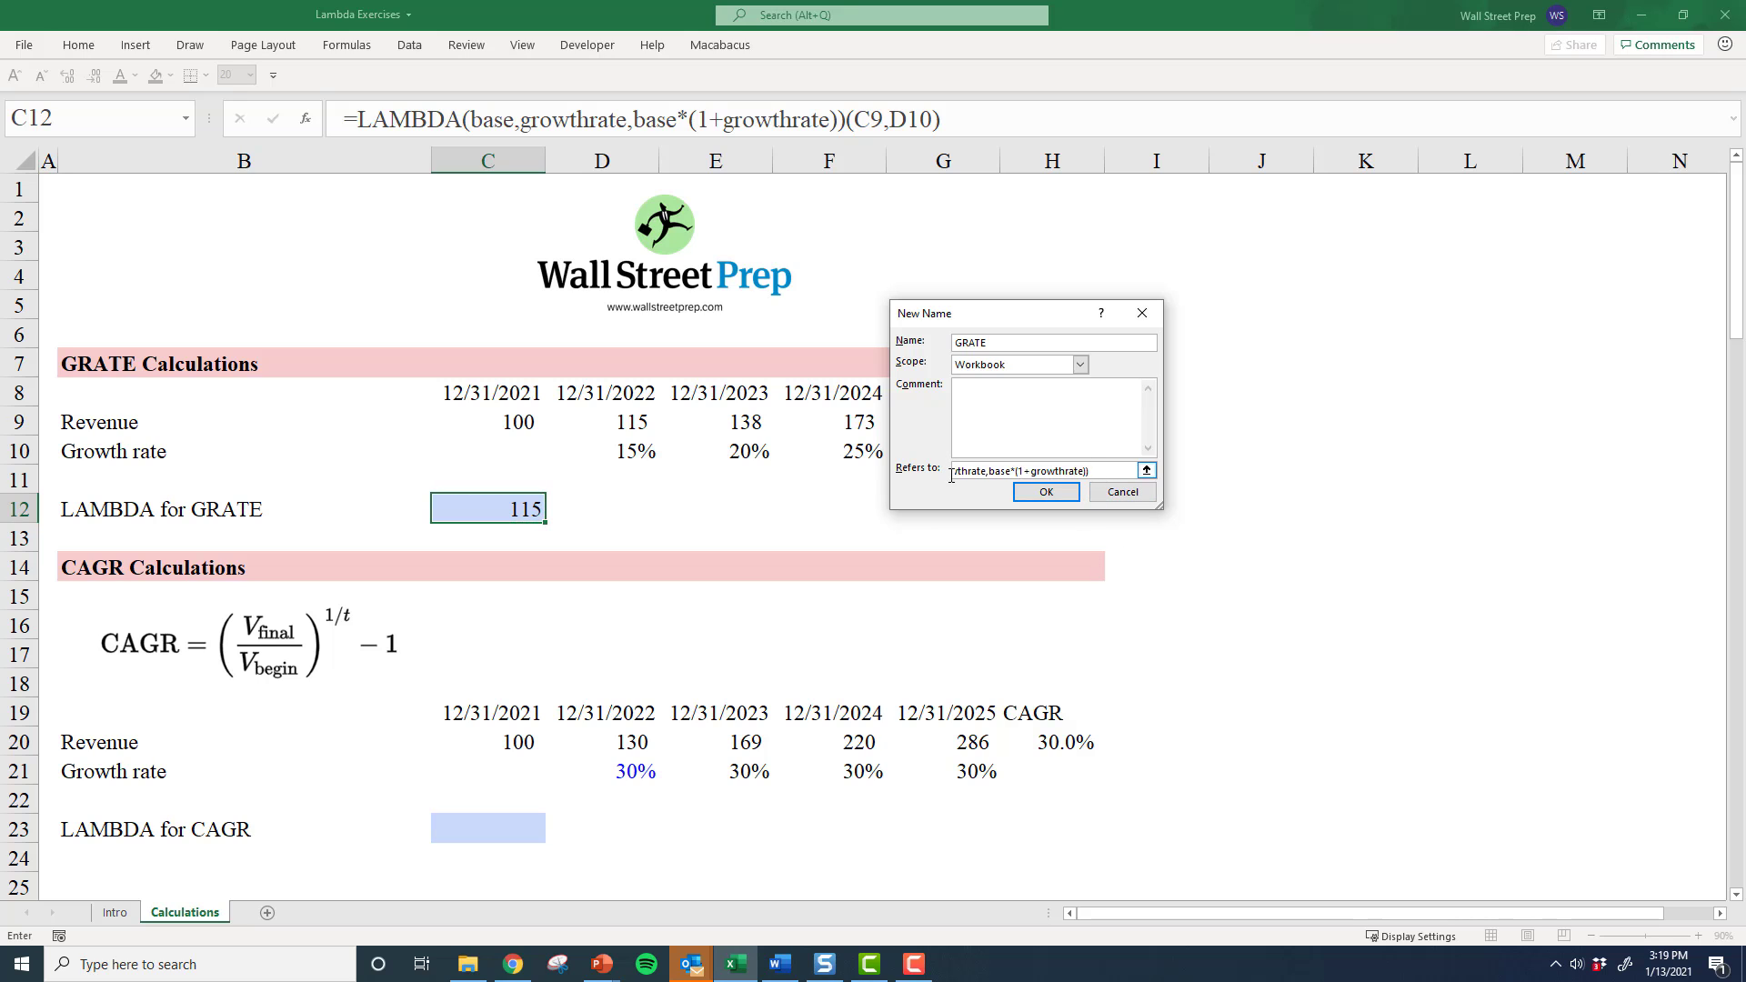
left_click_drag(951, 474, 946, 474)
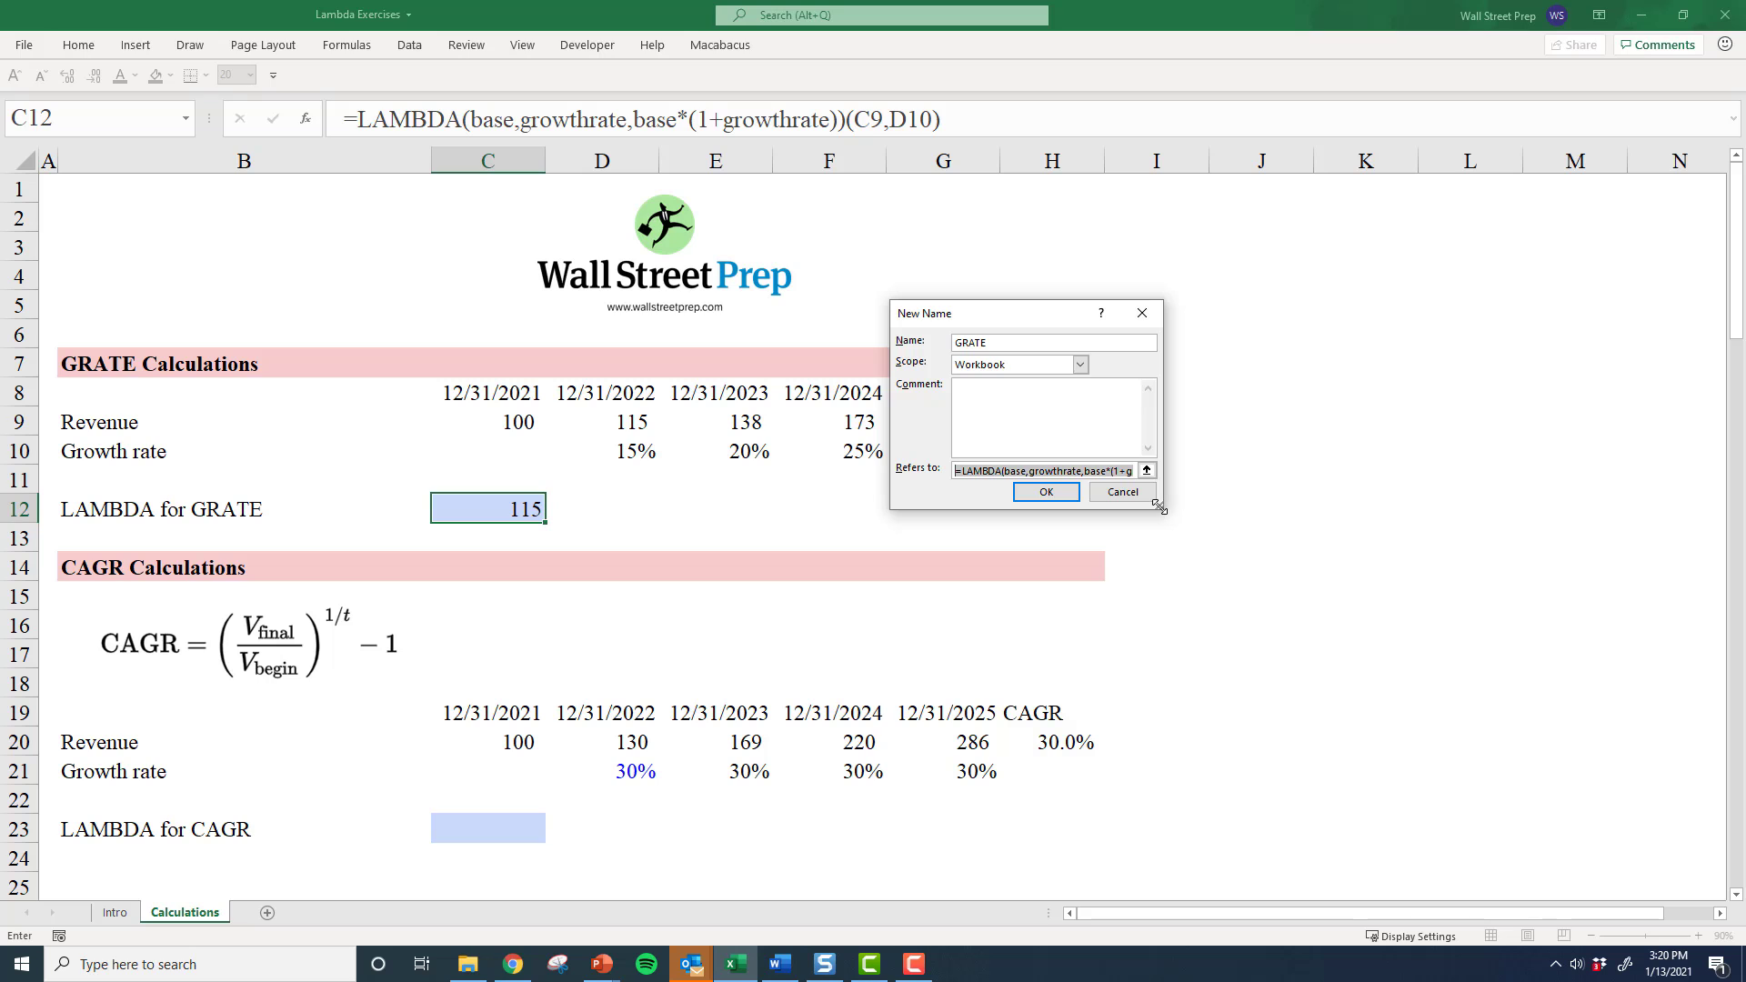
Step: Review the full LAMBDA definition, save the GRATE name, and close Name Manager
left_click_drag(1160, 507, 1577, 573)
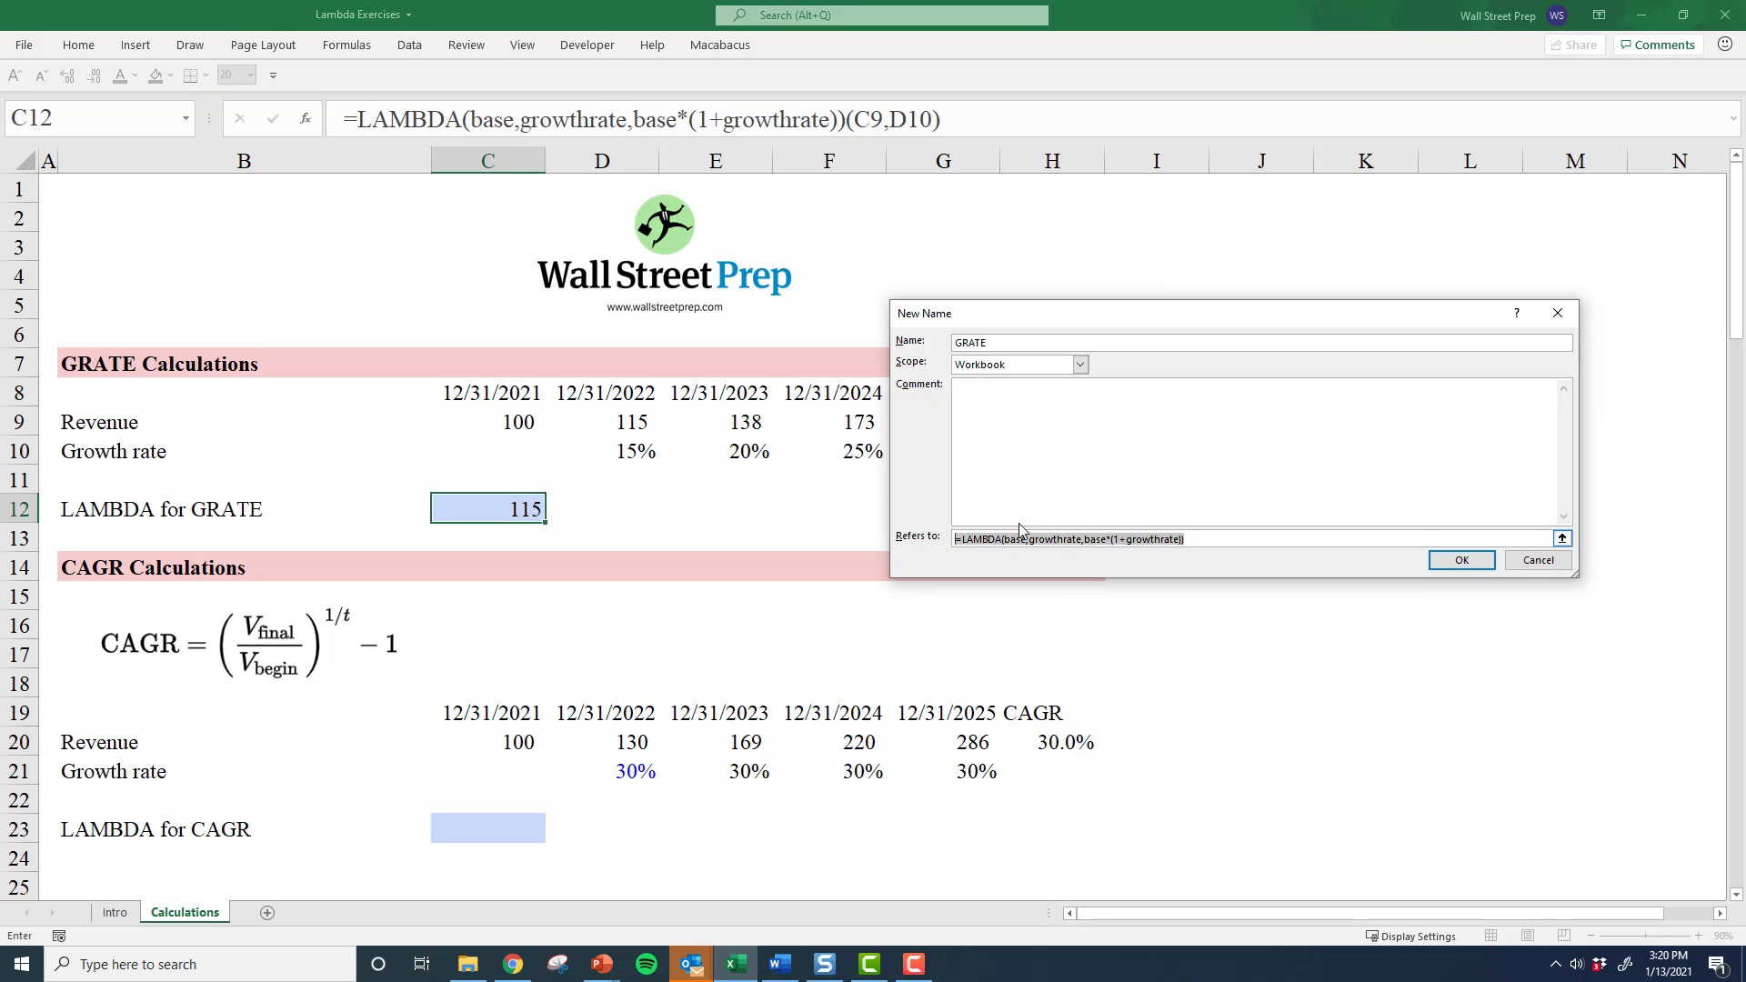
left_click(957, 540)
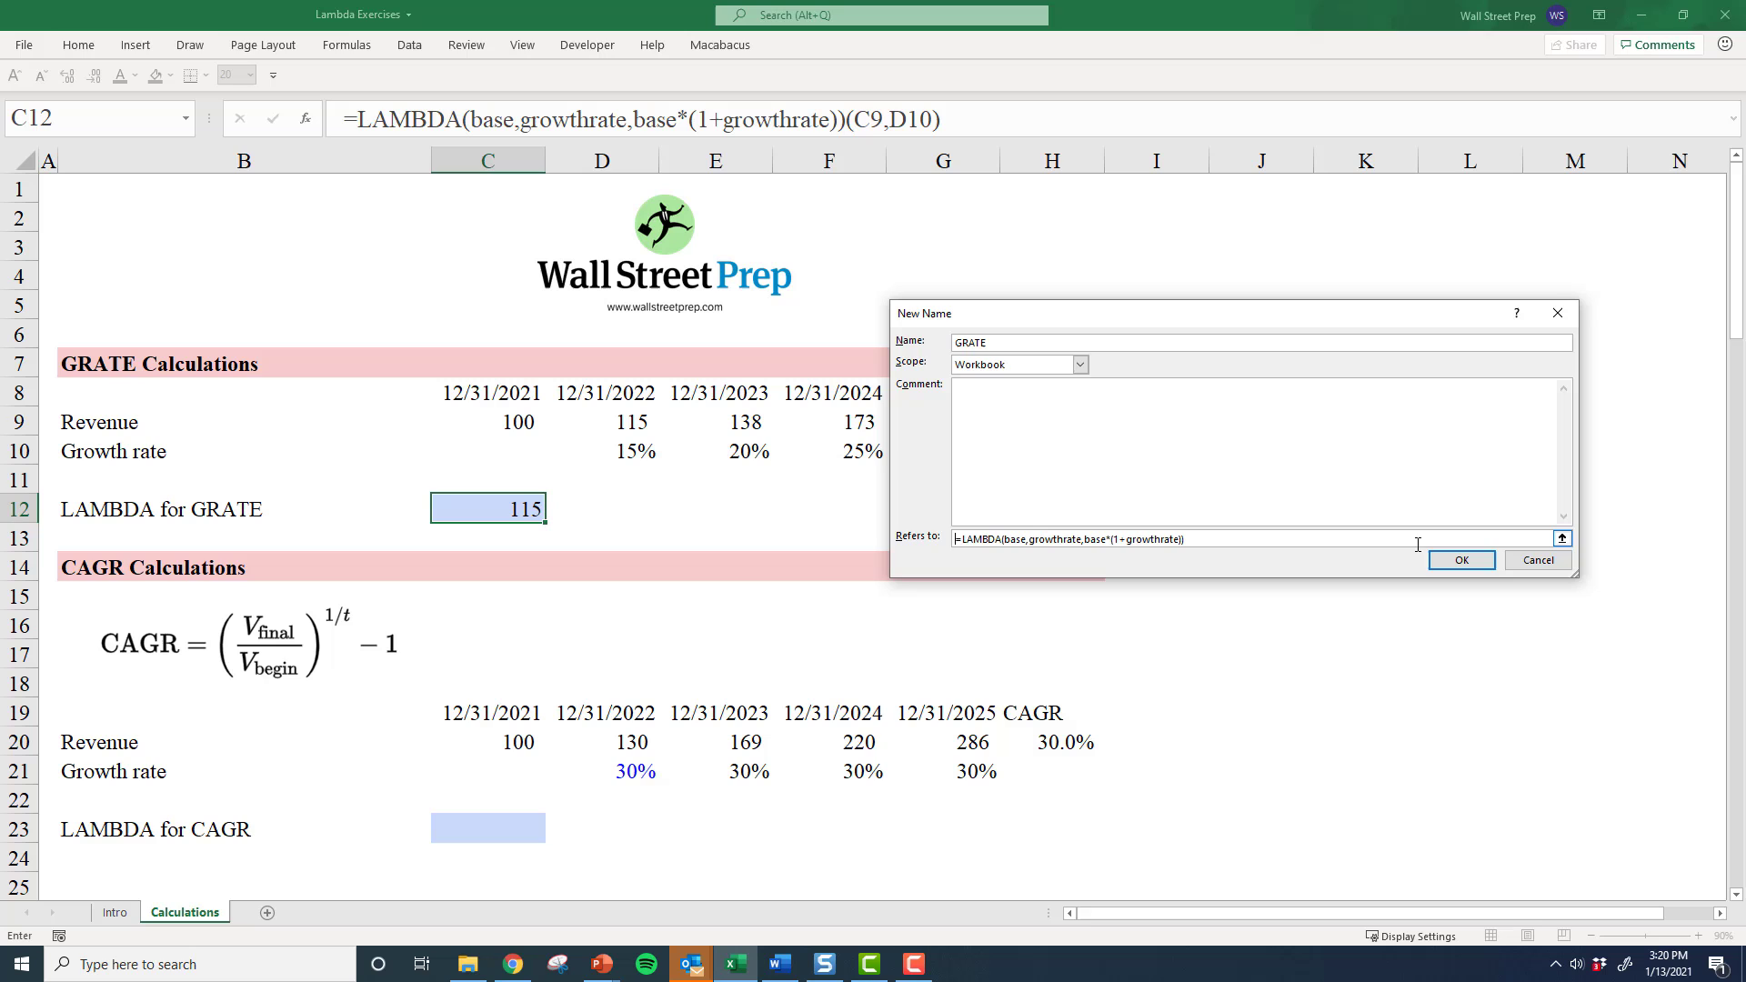
left_click(1462, 560)
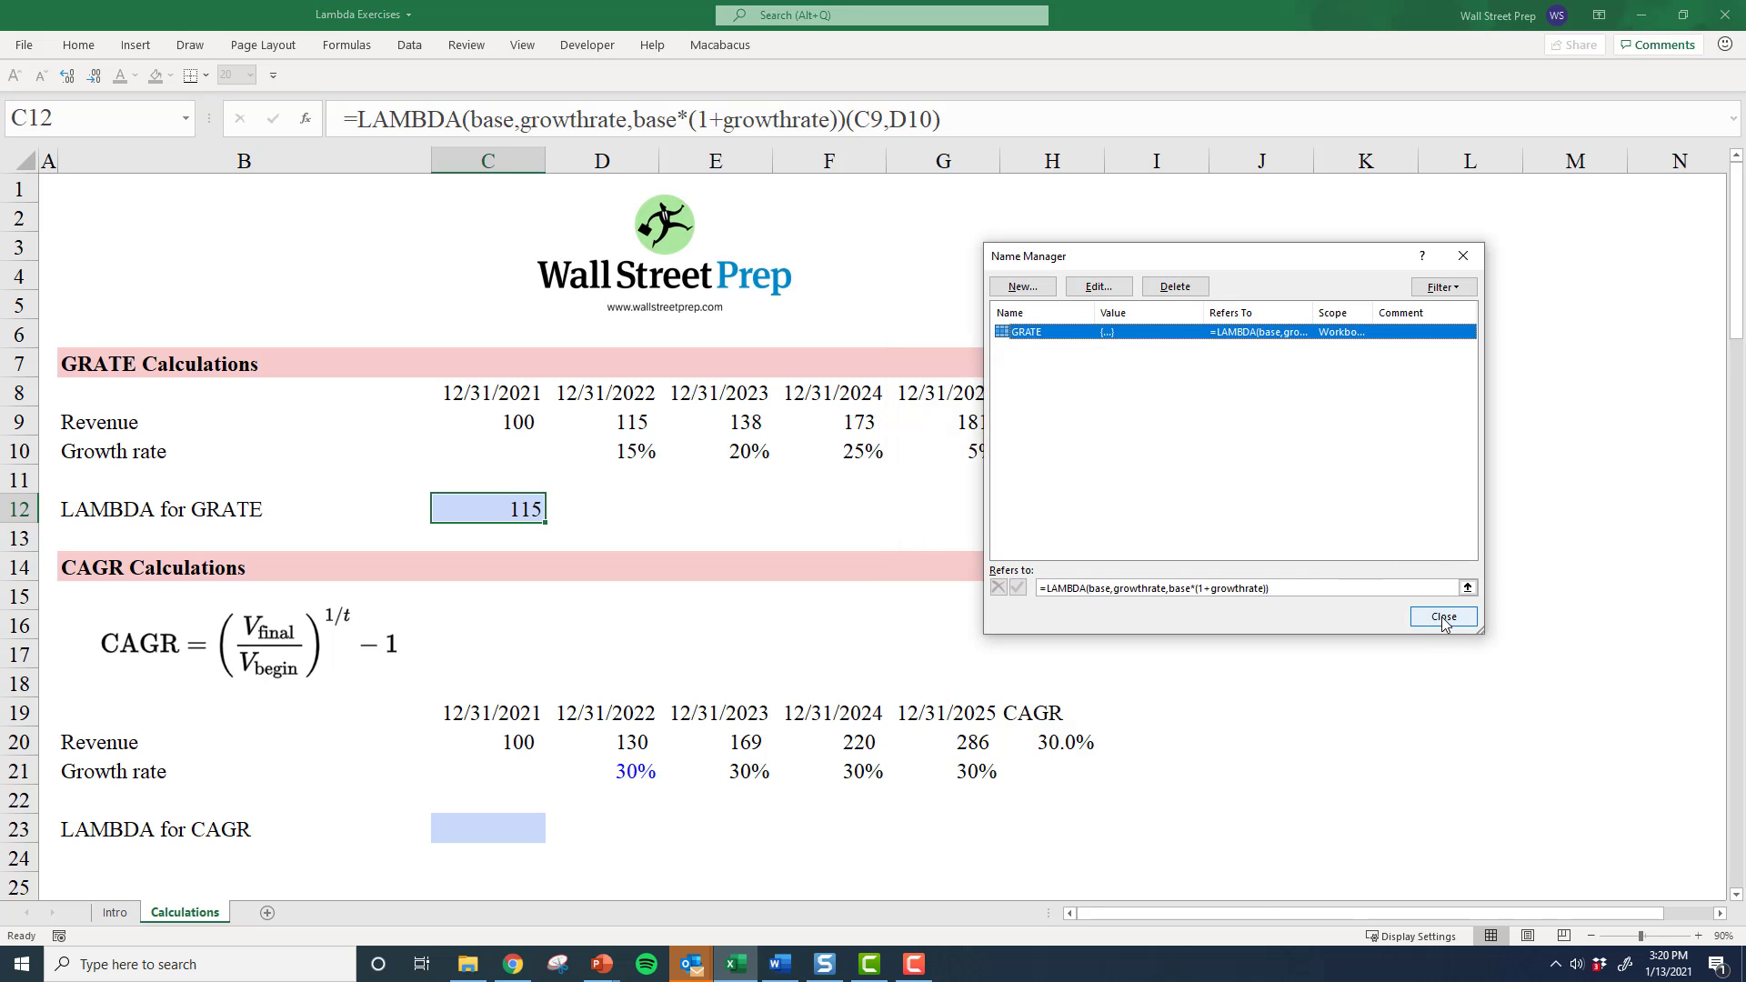
left_click(1444, 616)
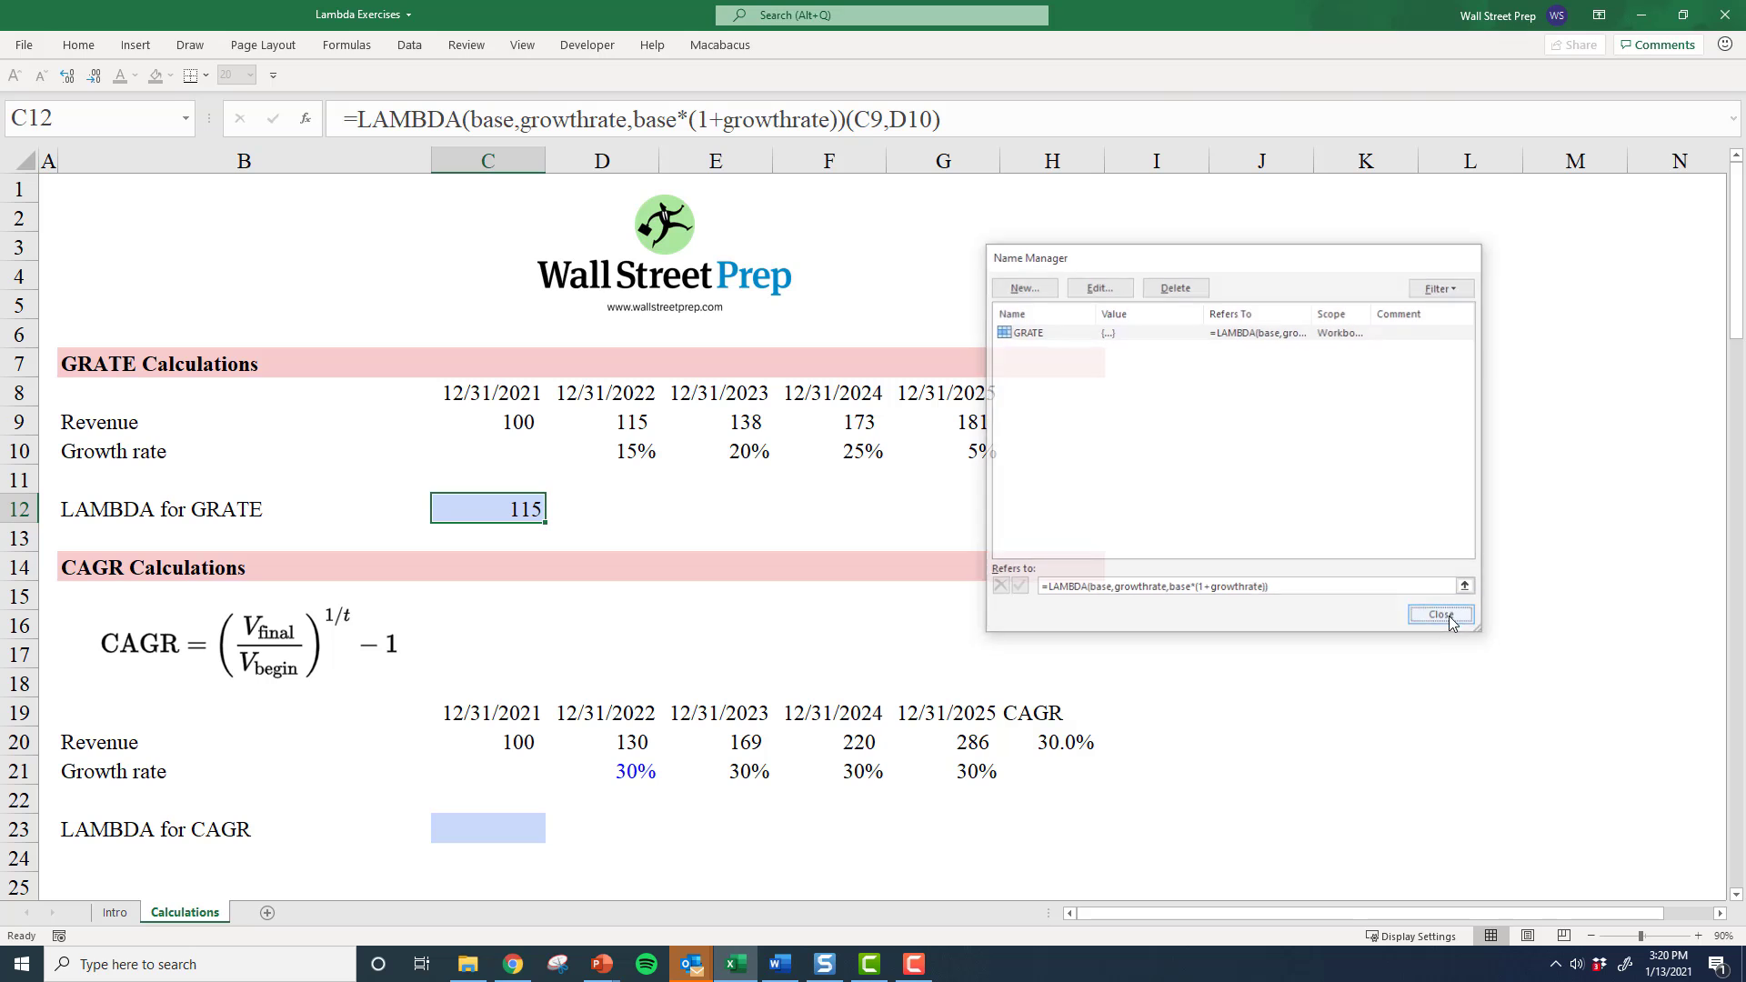
left_click(936, 524)
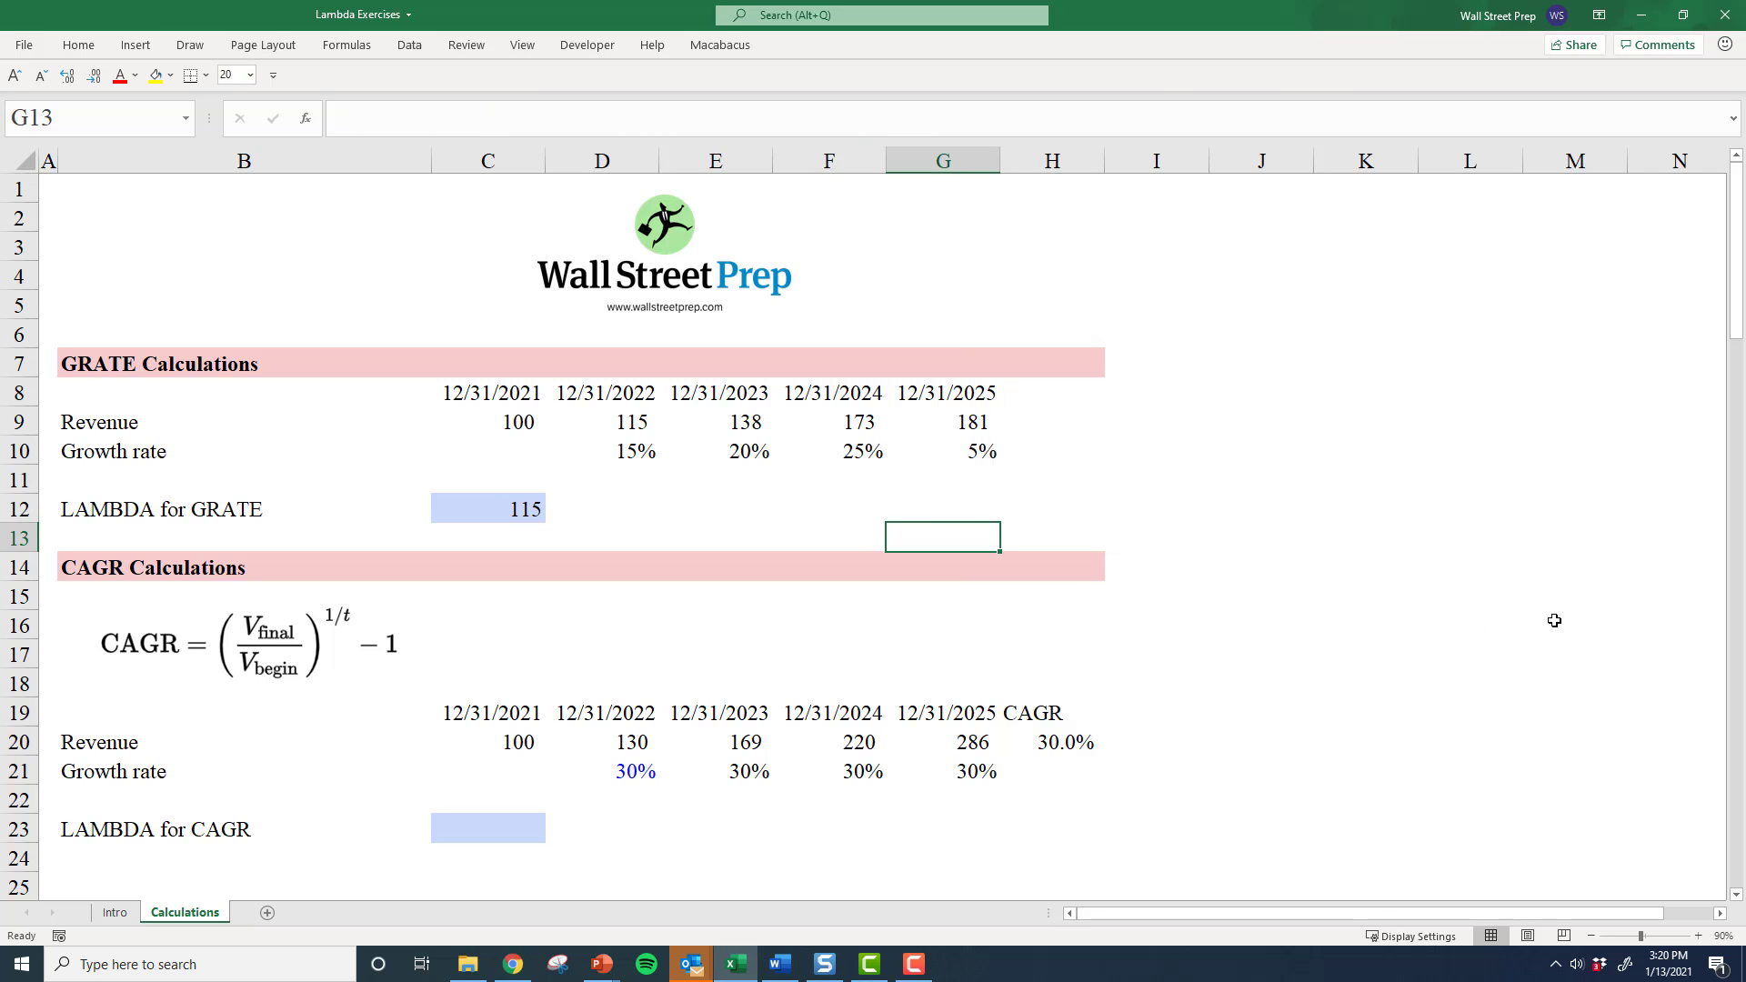
Step: Clear the forecast revenue values in D9:G9
key("Right")
key("Up")
key("Right")
key("Up")
key("Left")
key("Left")
key("Up")
key("Up")
key("shift+Left")
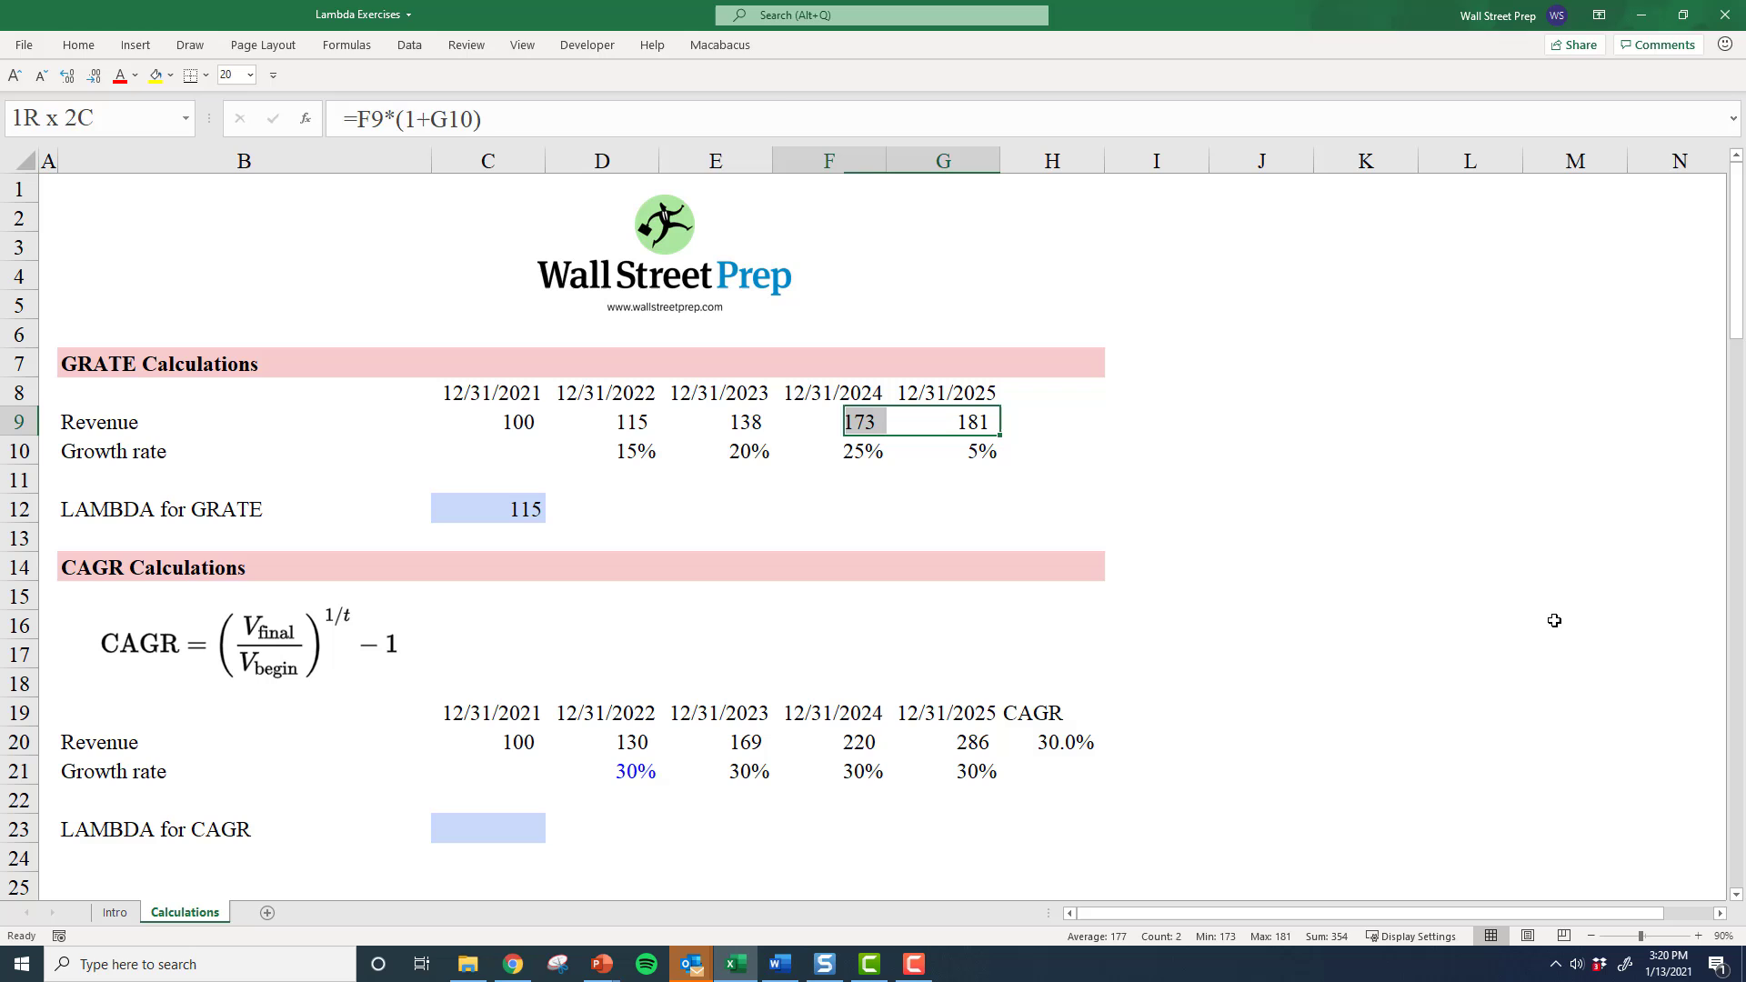
key("shift+Left")
key("shift+Left")
key("Delete")
key("Left")
key("Left")
key("Left")
key("Left")
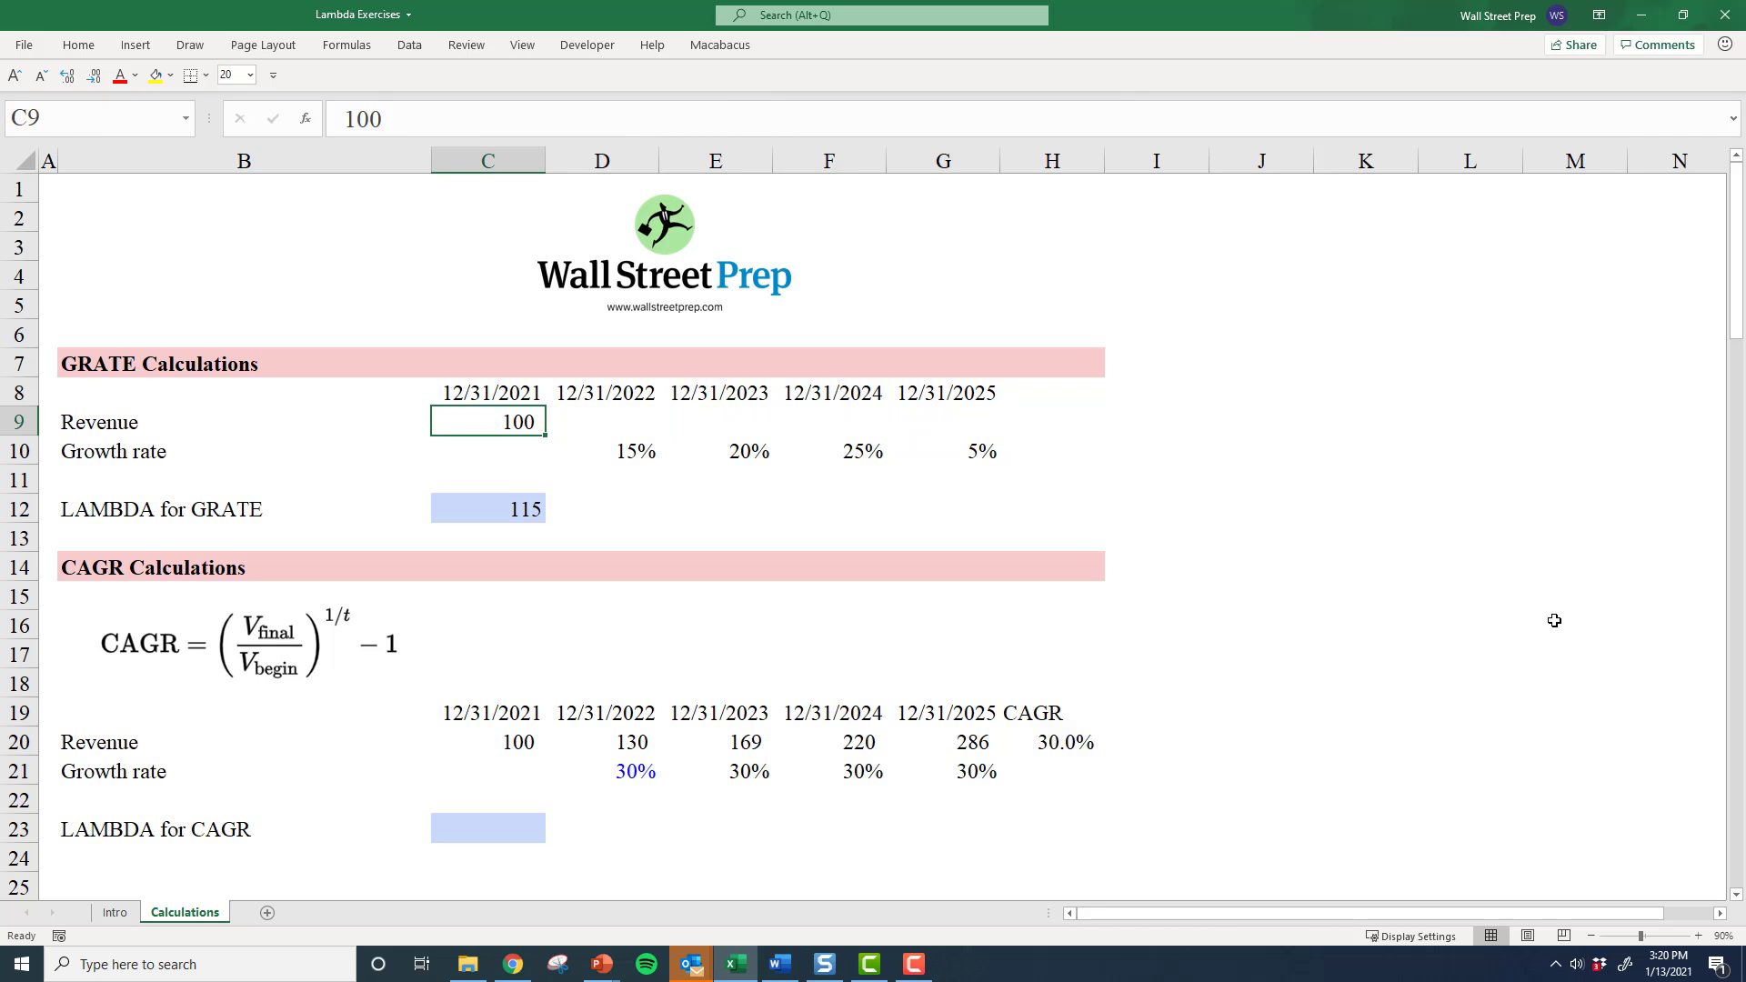
Step: Enter =GRATE(C9,D10) in D9 for the 2022 revenue
key("Right")
key("Down")
key("Up")
type("=")
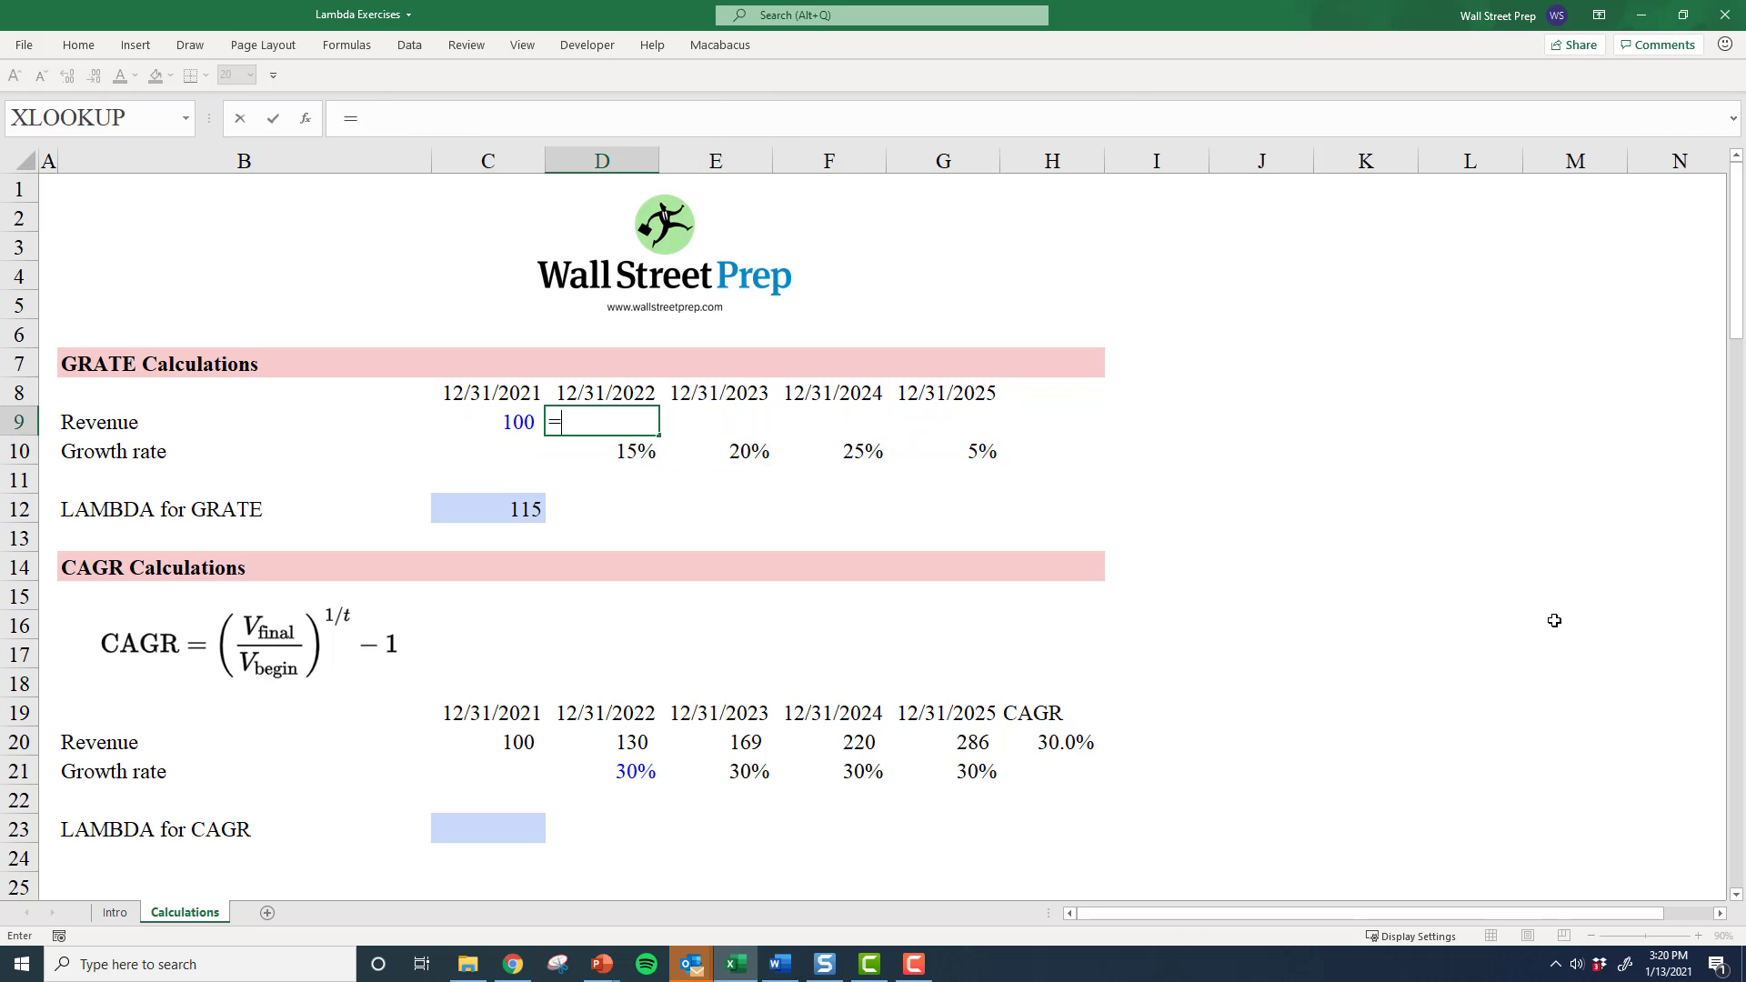
type("gro")
key("BackSpace")
key("BackSpace")
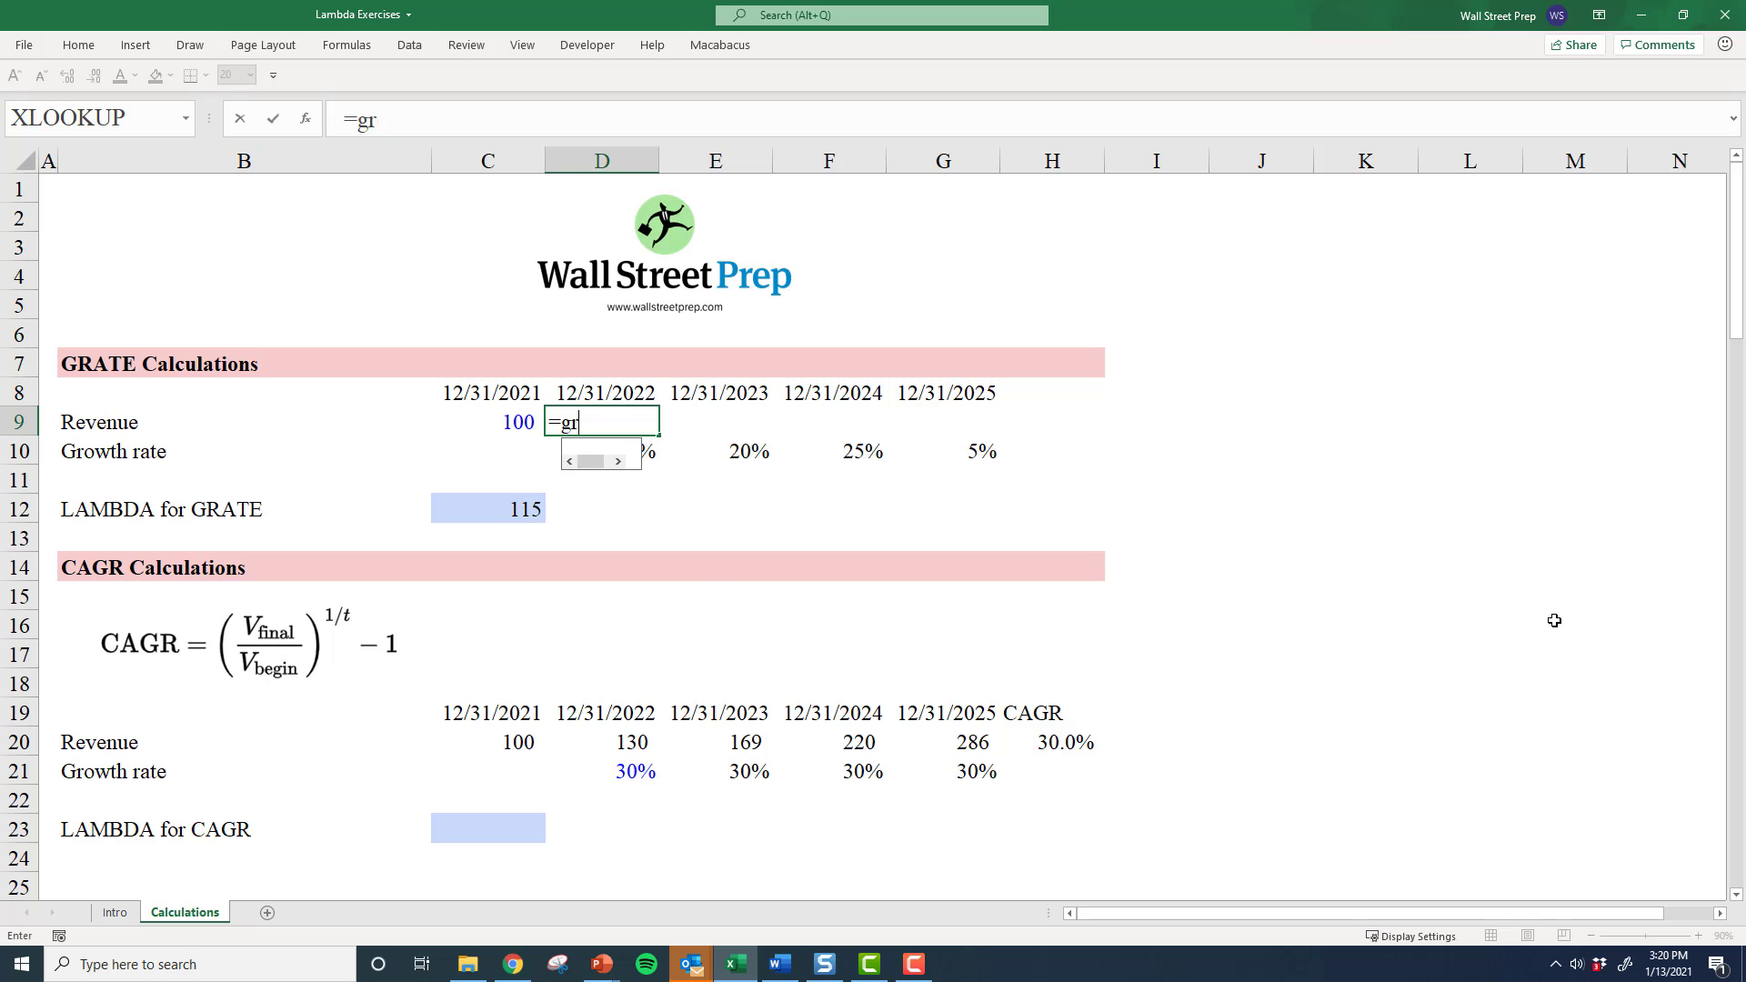
type("rate")
key("Tab")
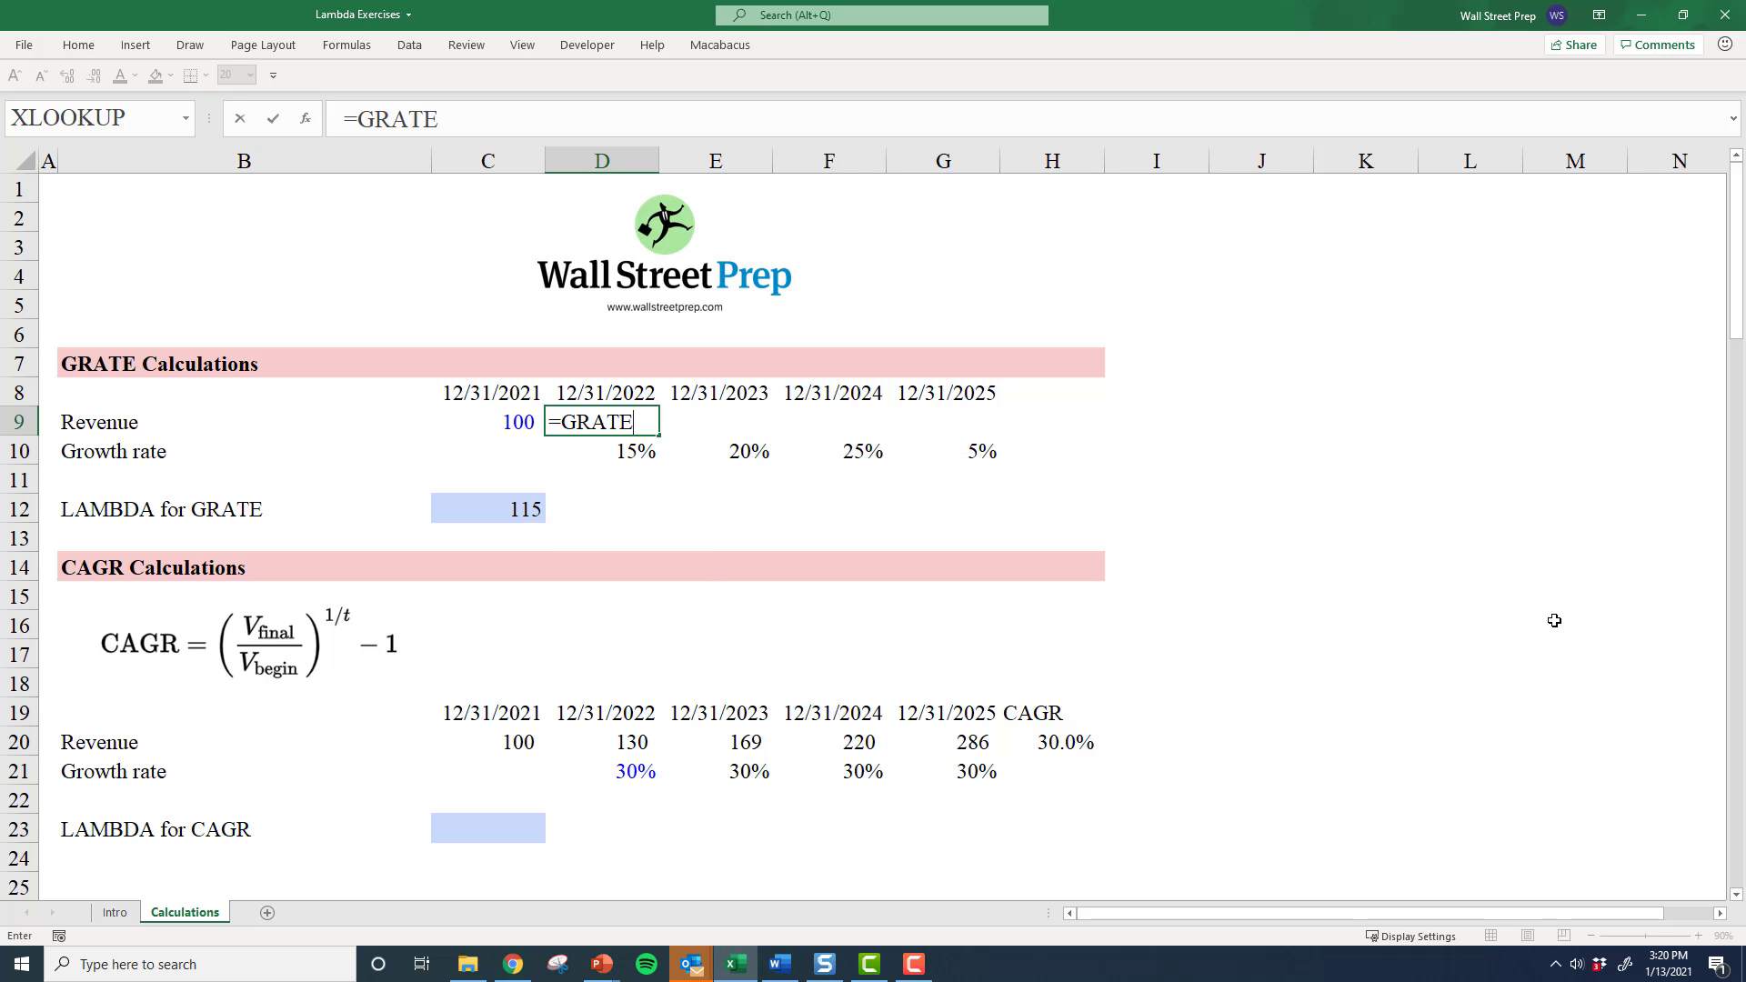
type("(")
key("Left")
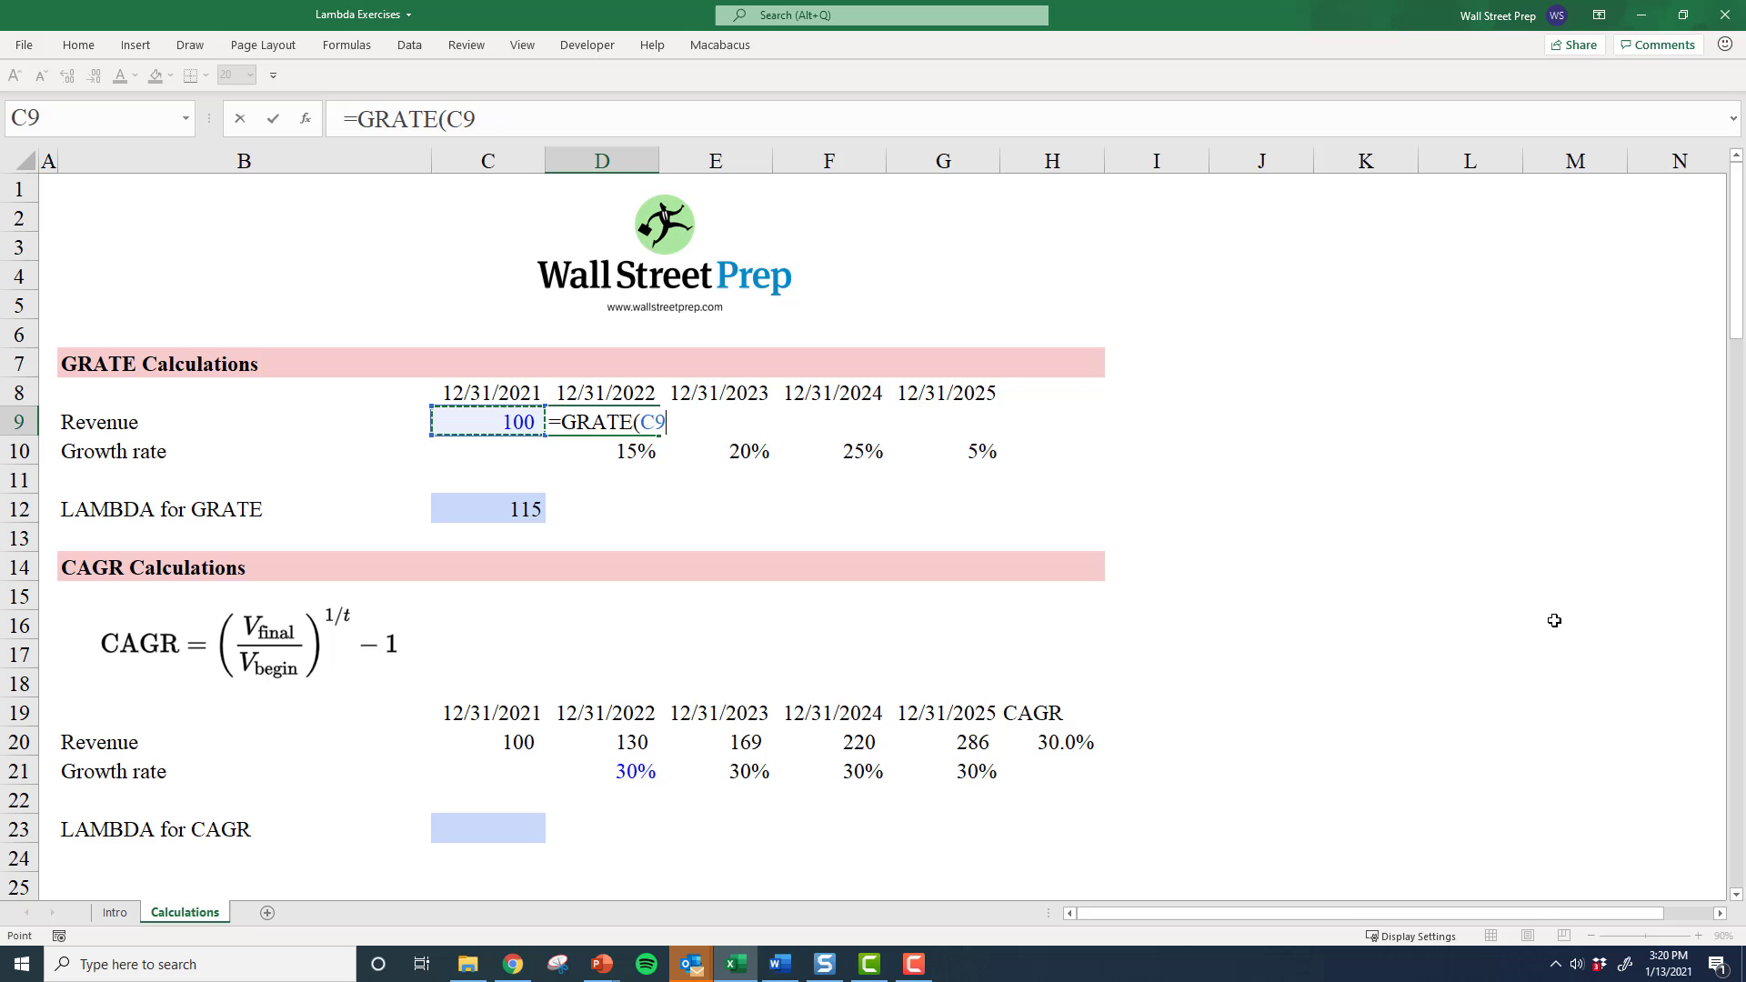
type(",")
key("Down")
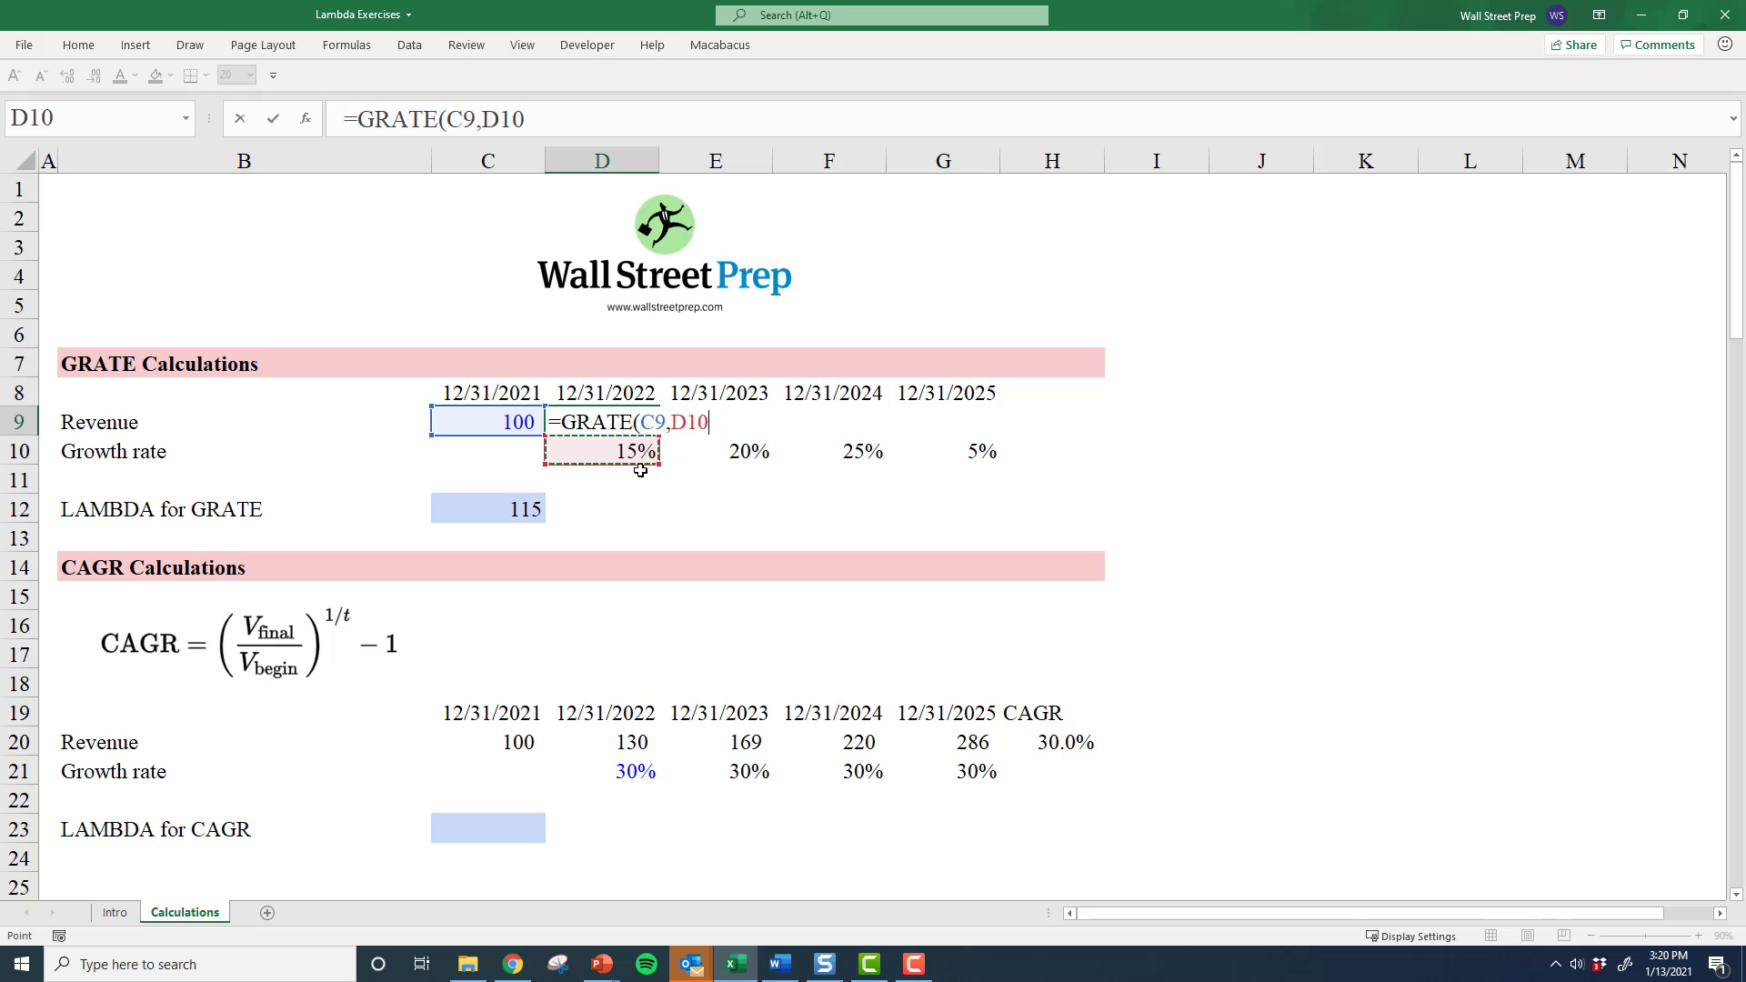
type(")")
key("ctrl+Return")
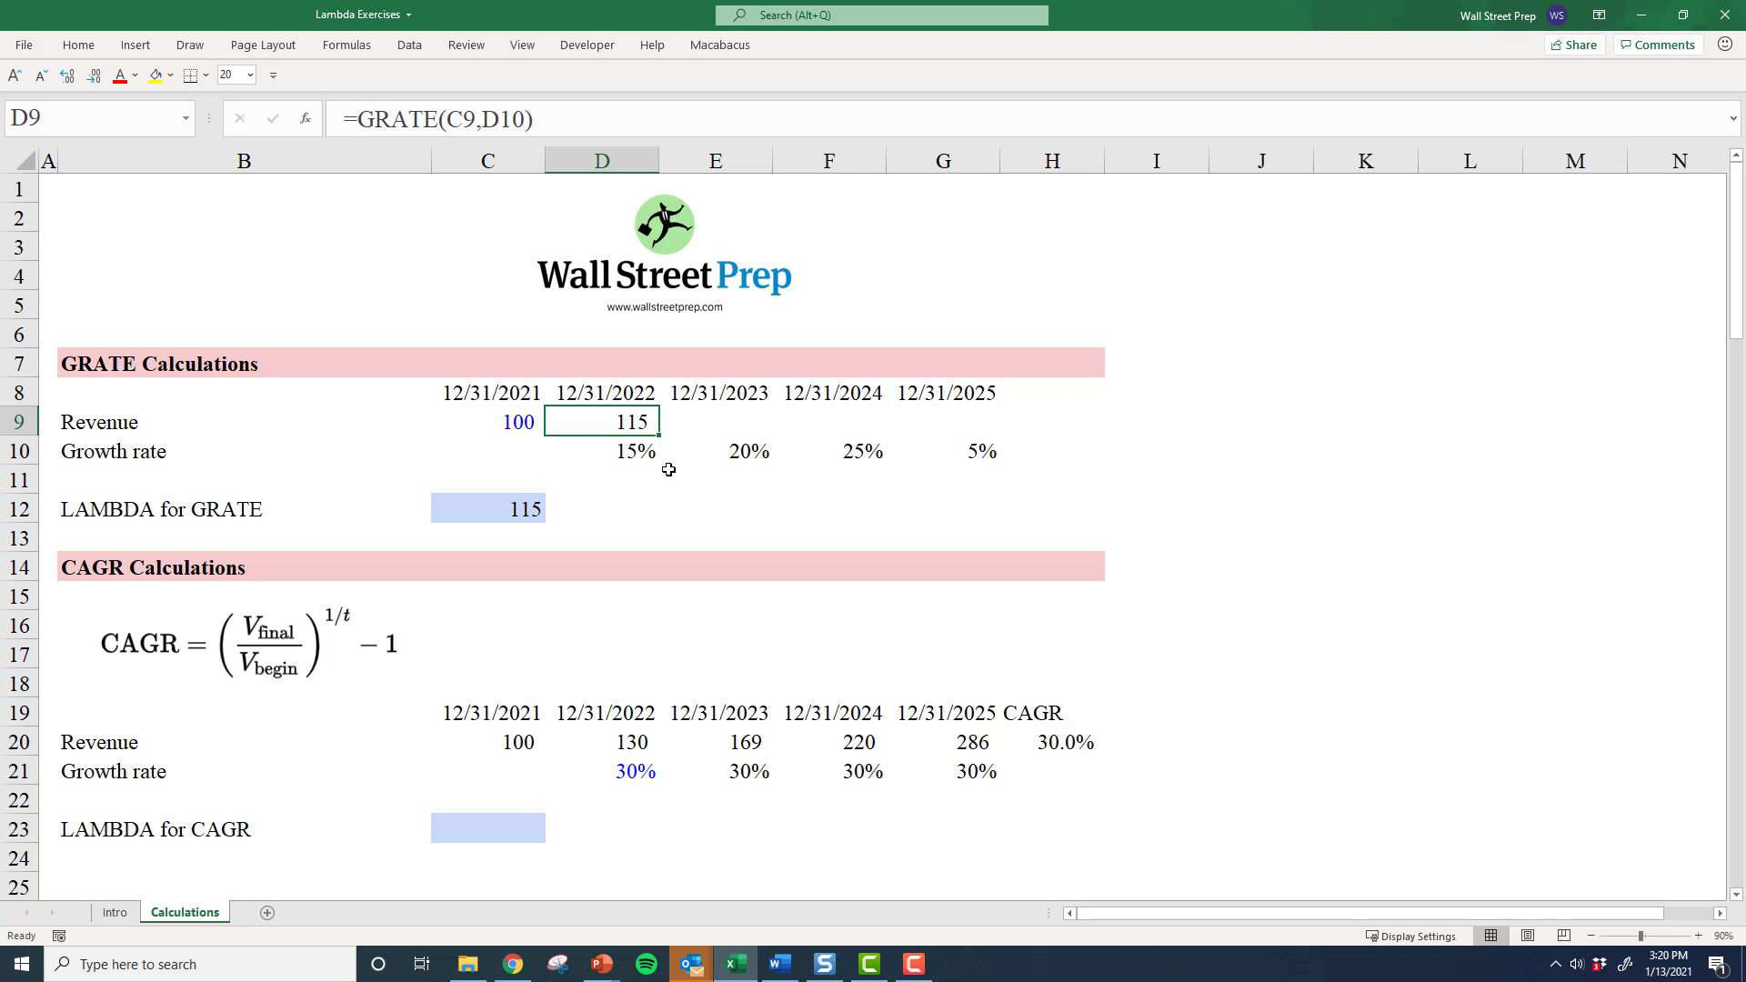
Step: Copy the GRATE formula into E9:G9 and inspect each copied formula
key("ctrl+c")
key("shift+Right")
key("shift+Right")
key("shift+Right")
key("ctrl+v")
key("Right")
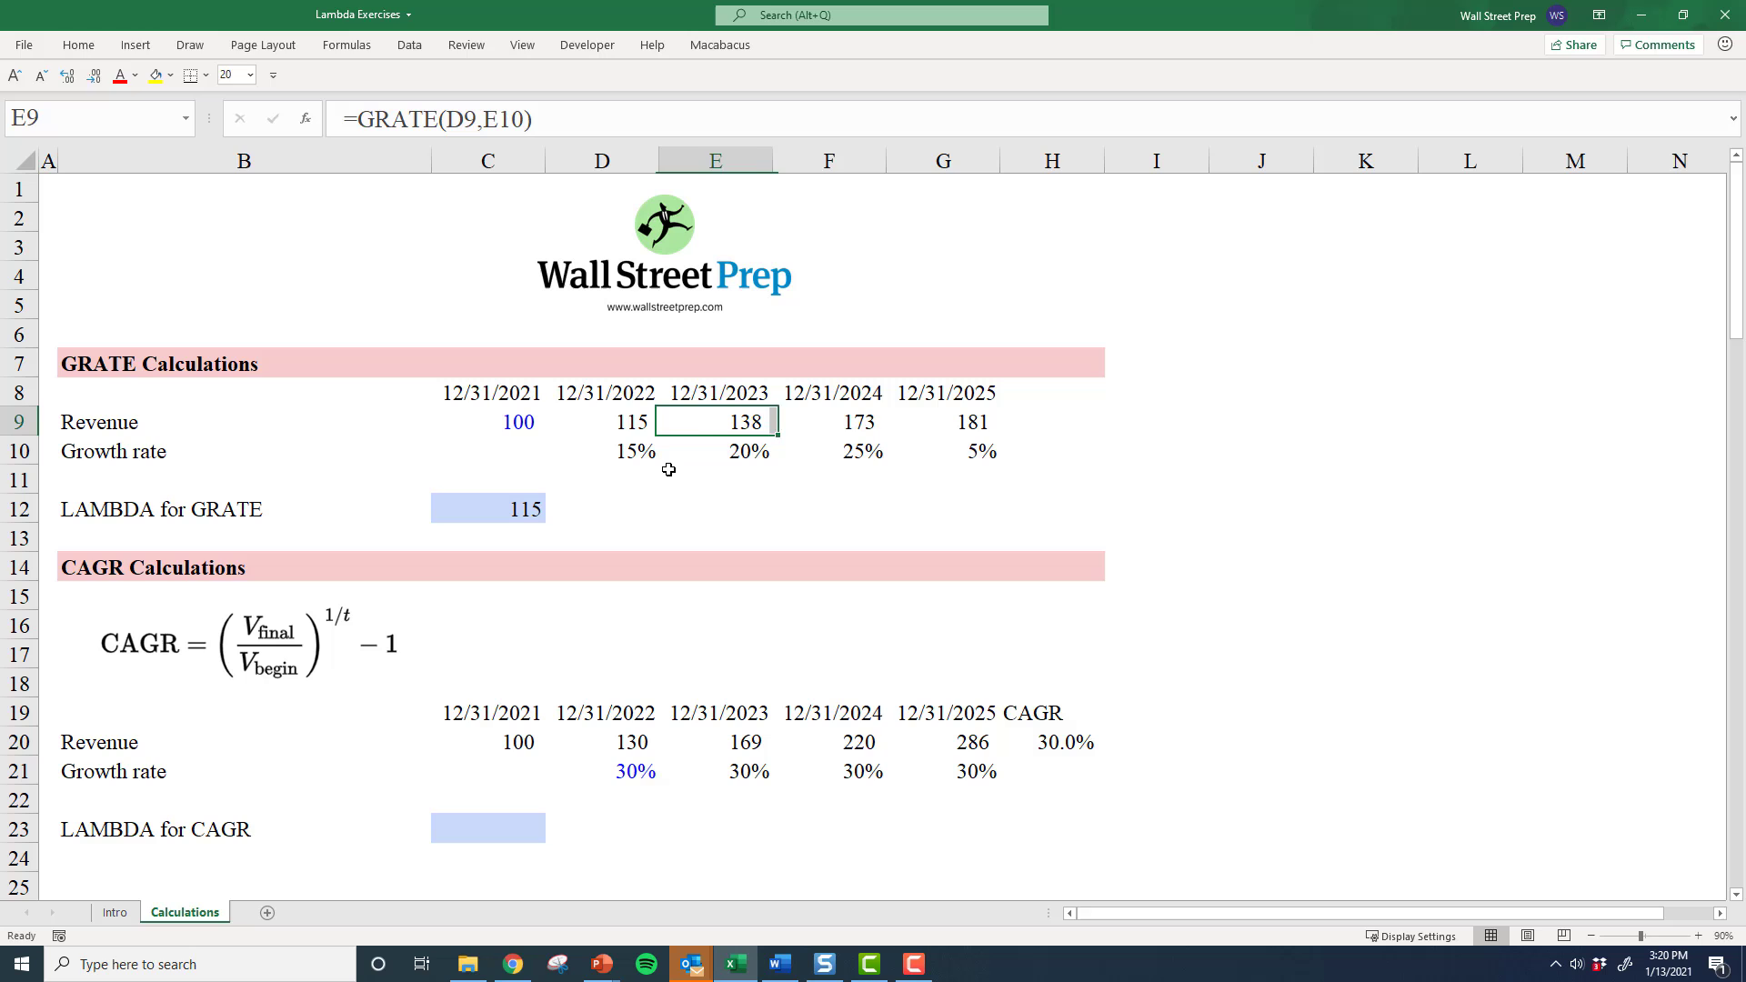
key("F2")
key("Tab")
key("F2")
key("Tab")
key("F2")
Step: Recheck the original formula in D9, then bring up Name Manager with Ctrl+F3
key("Escape")
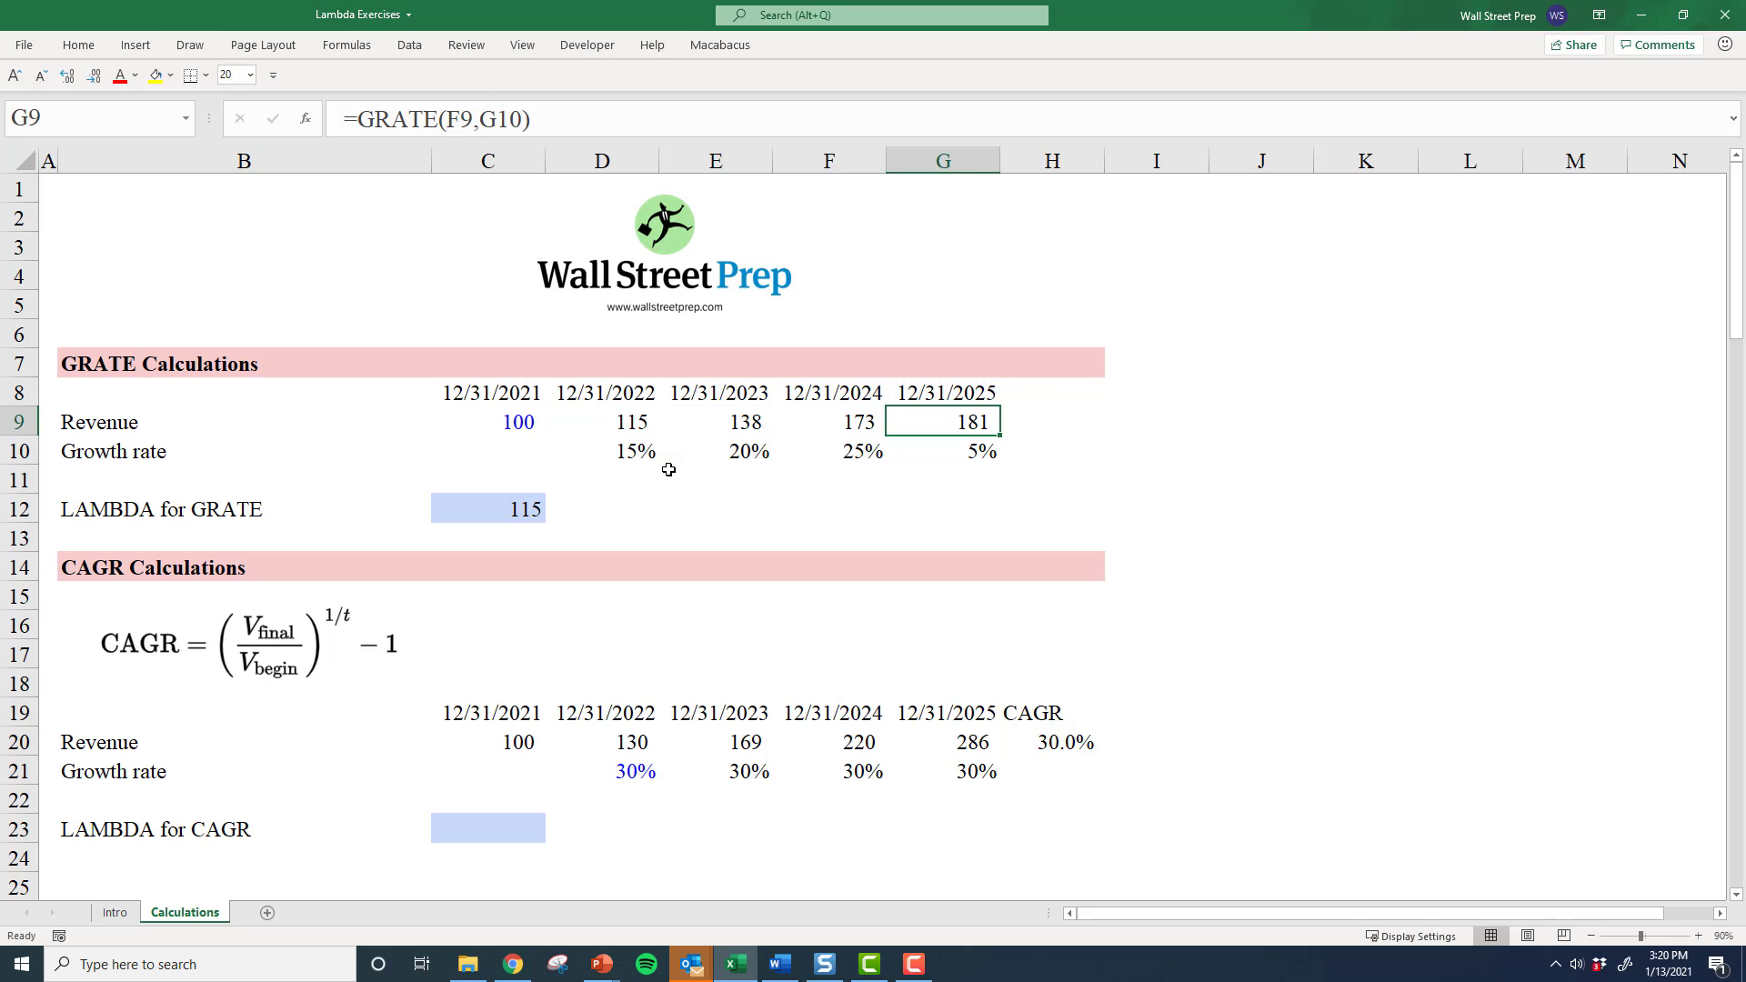
key("Left")
key("Left")
key("Left")
key("F2")
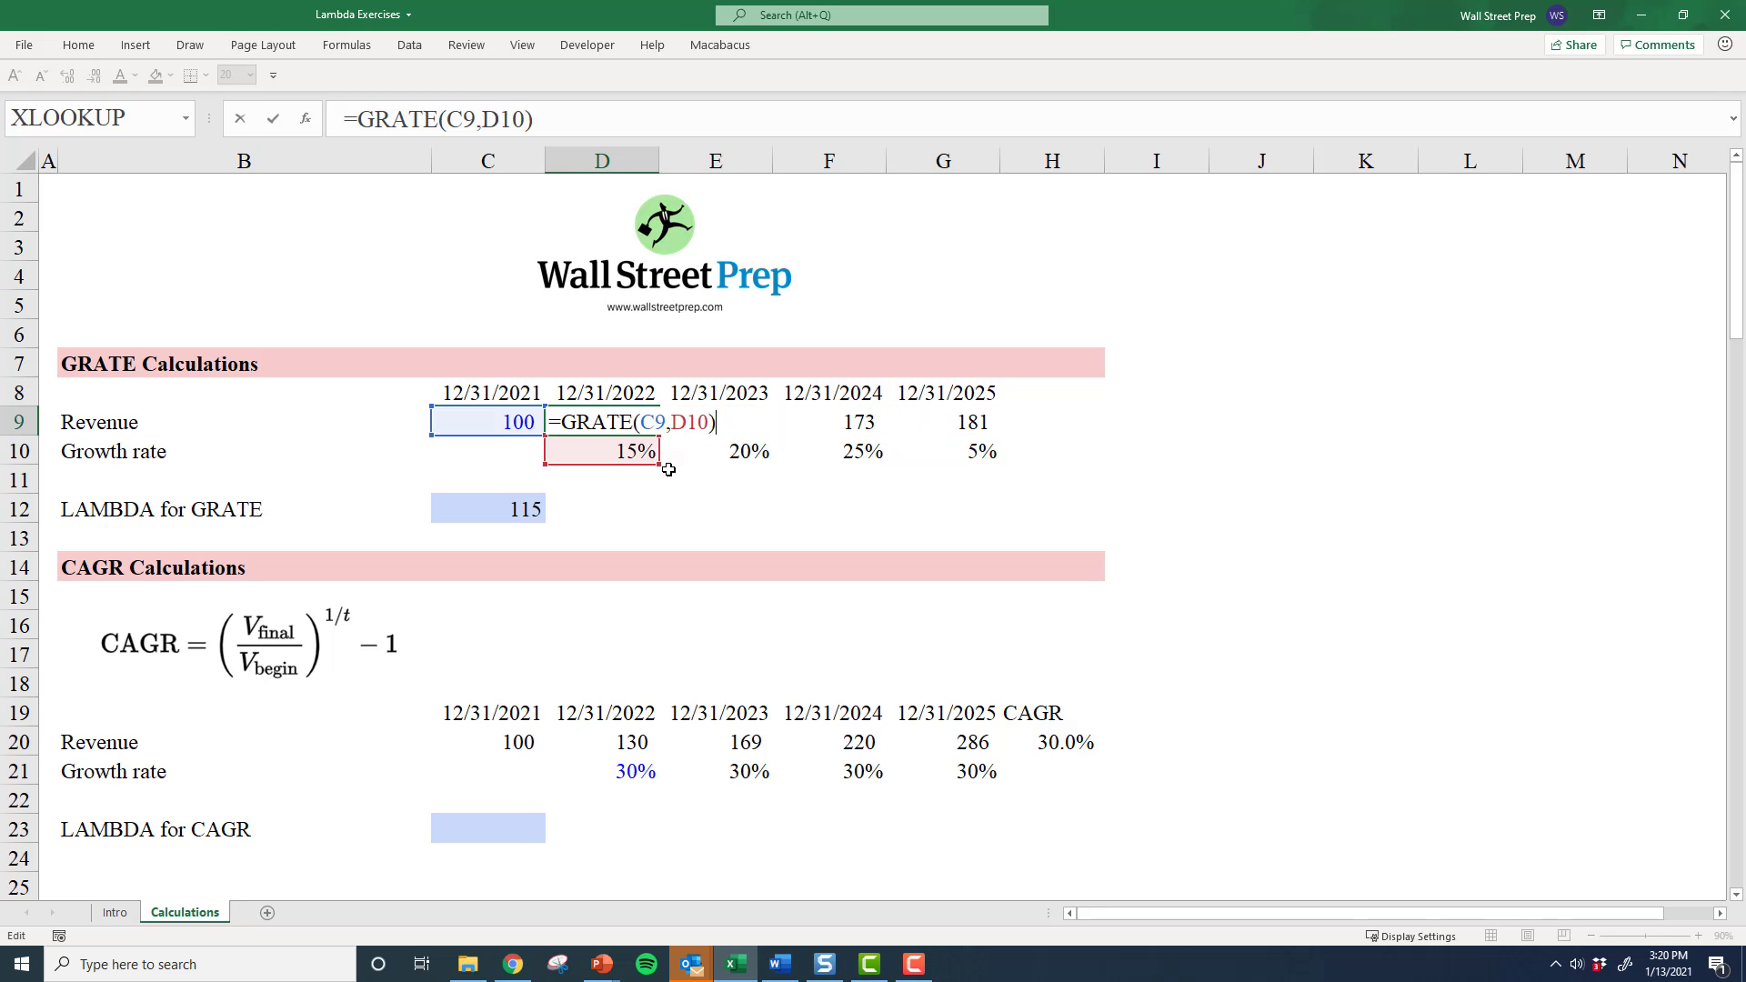
key("Escape")
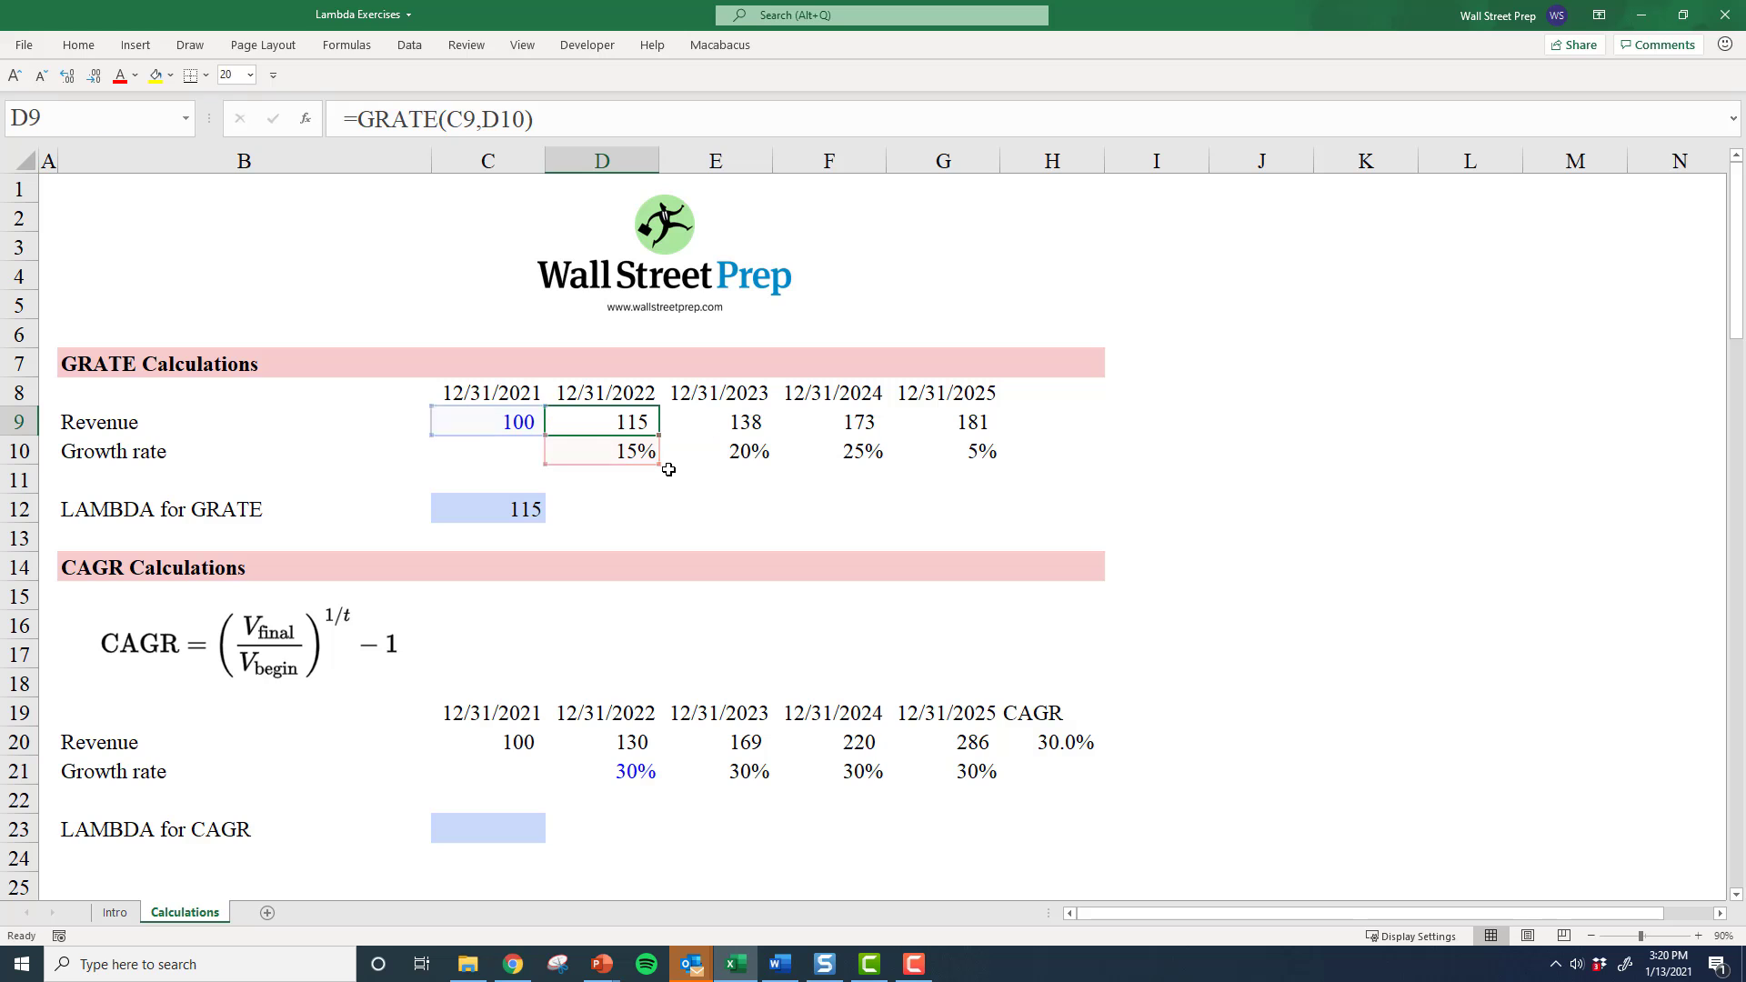
key("ctrl+F3")
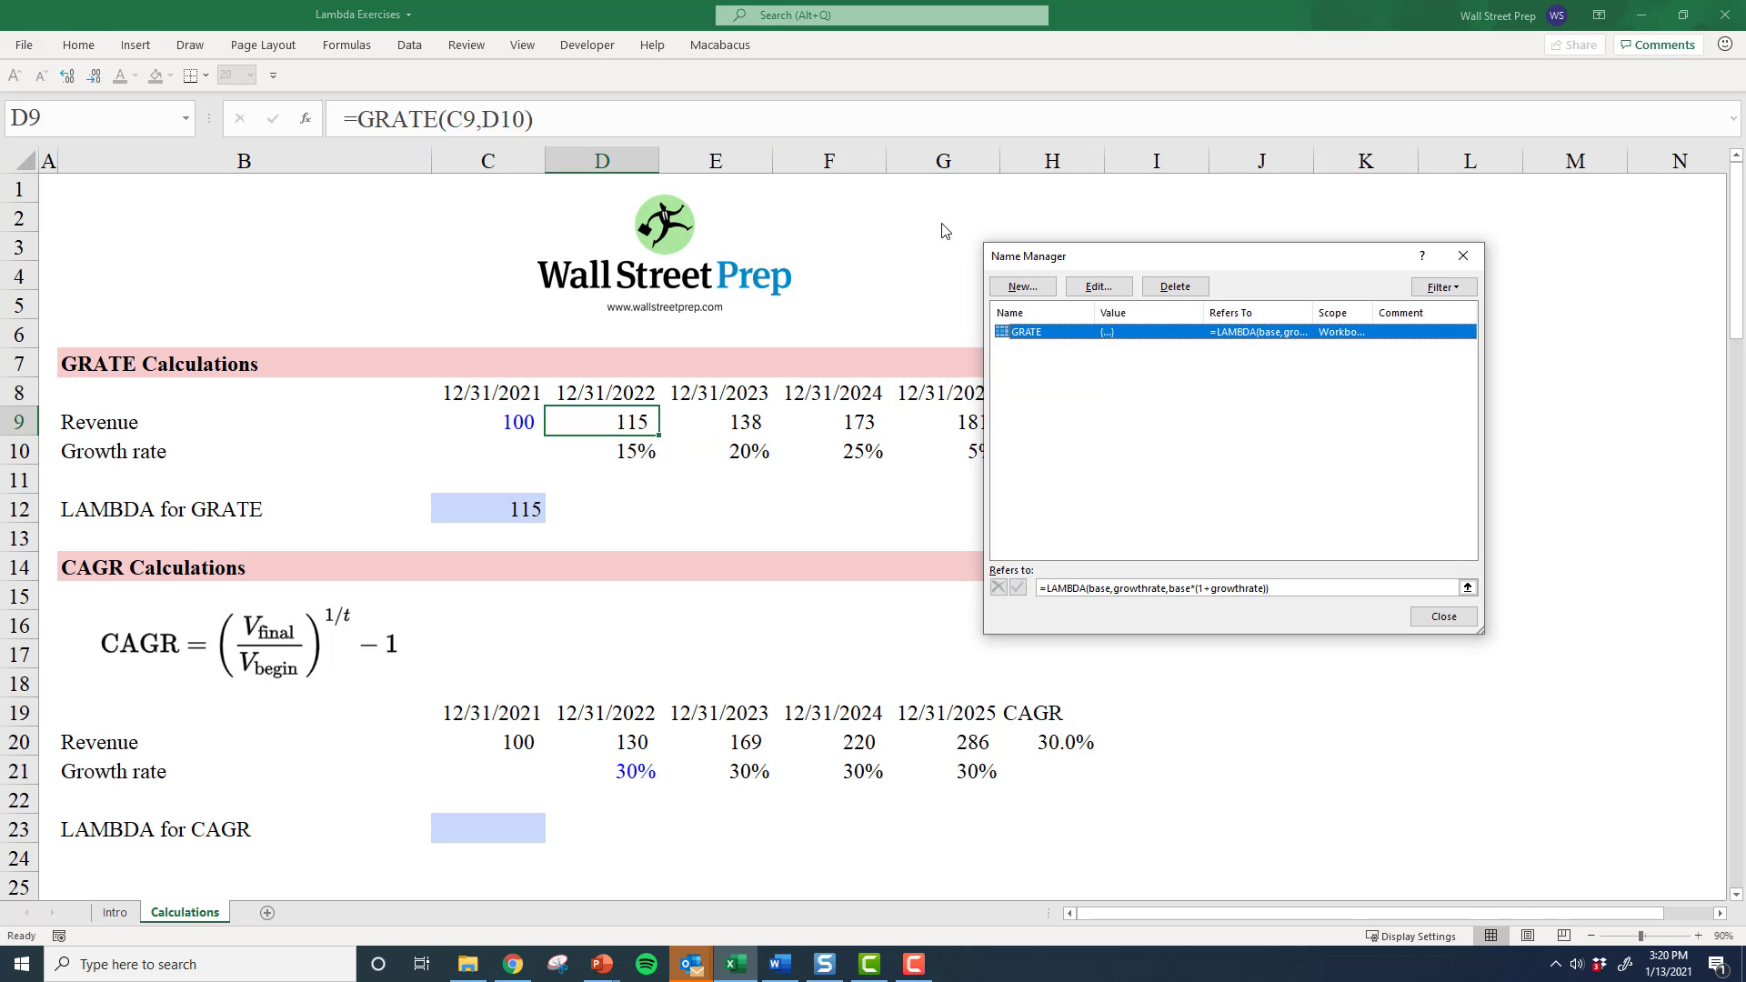
Step: Give the GRATE name the comment 'base = base for the calculation | growthrate = the growth rate'
double_click(1107, 335)
left_click(1021, 388)
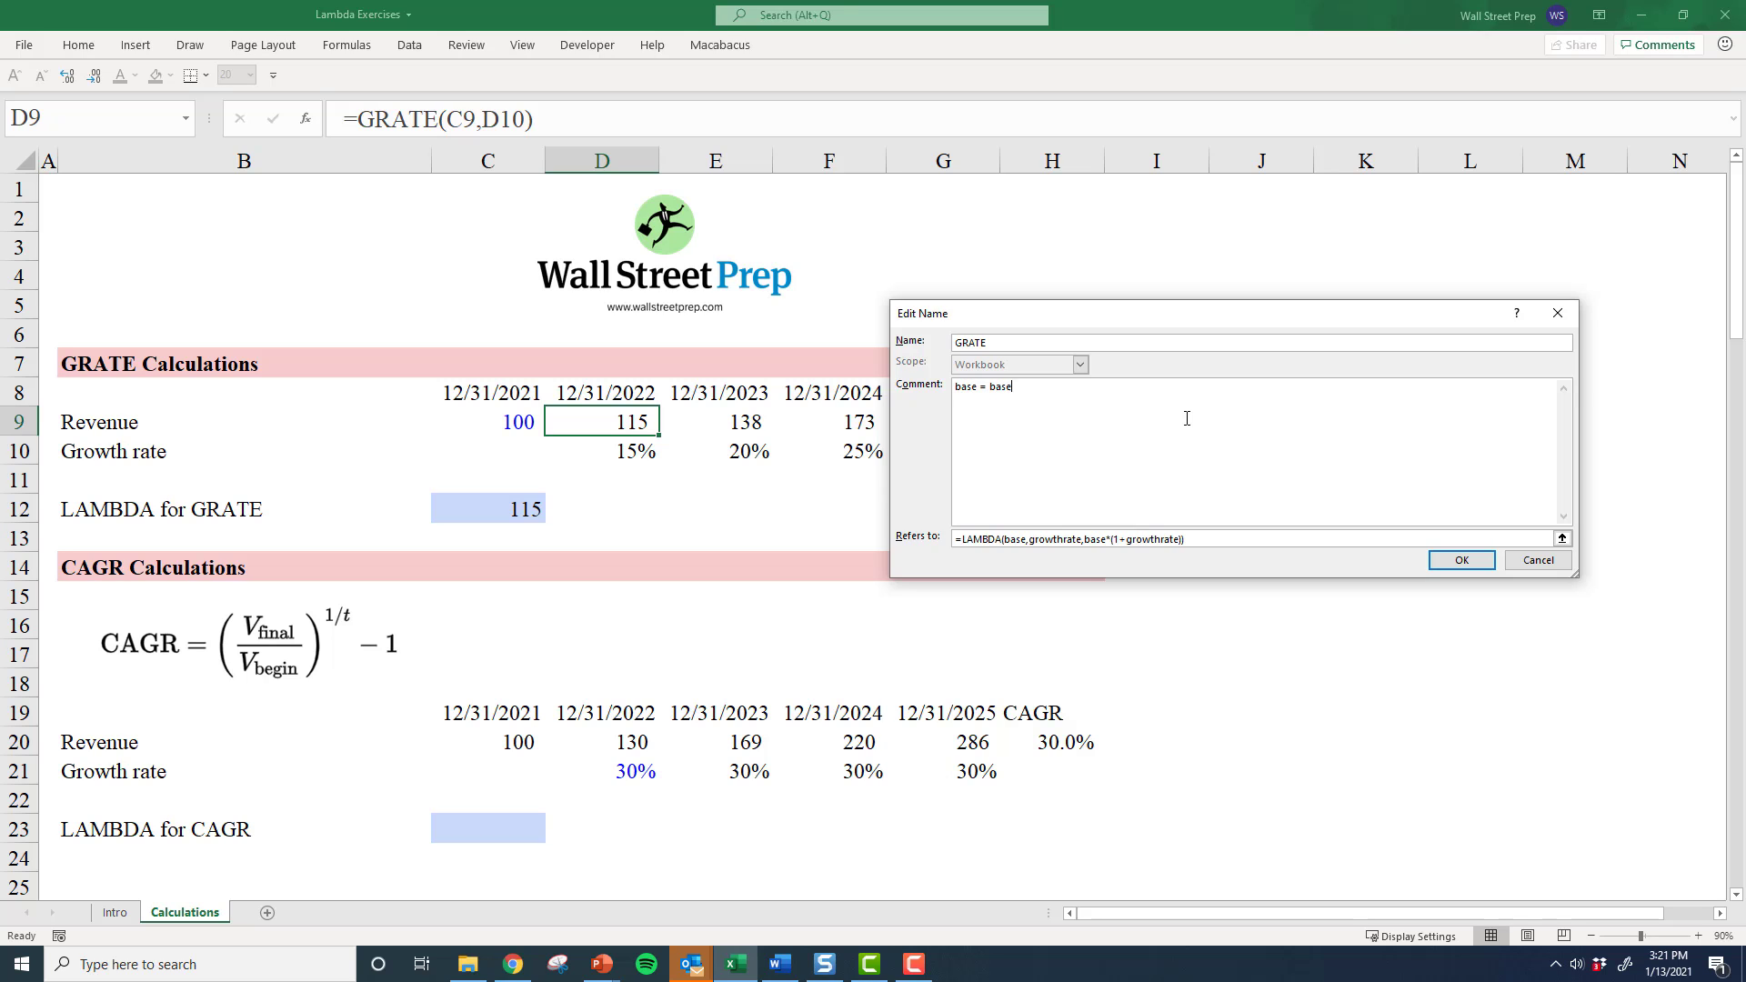
type("the v")
type("alculation | growthrate = the growth rate")
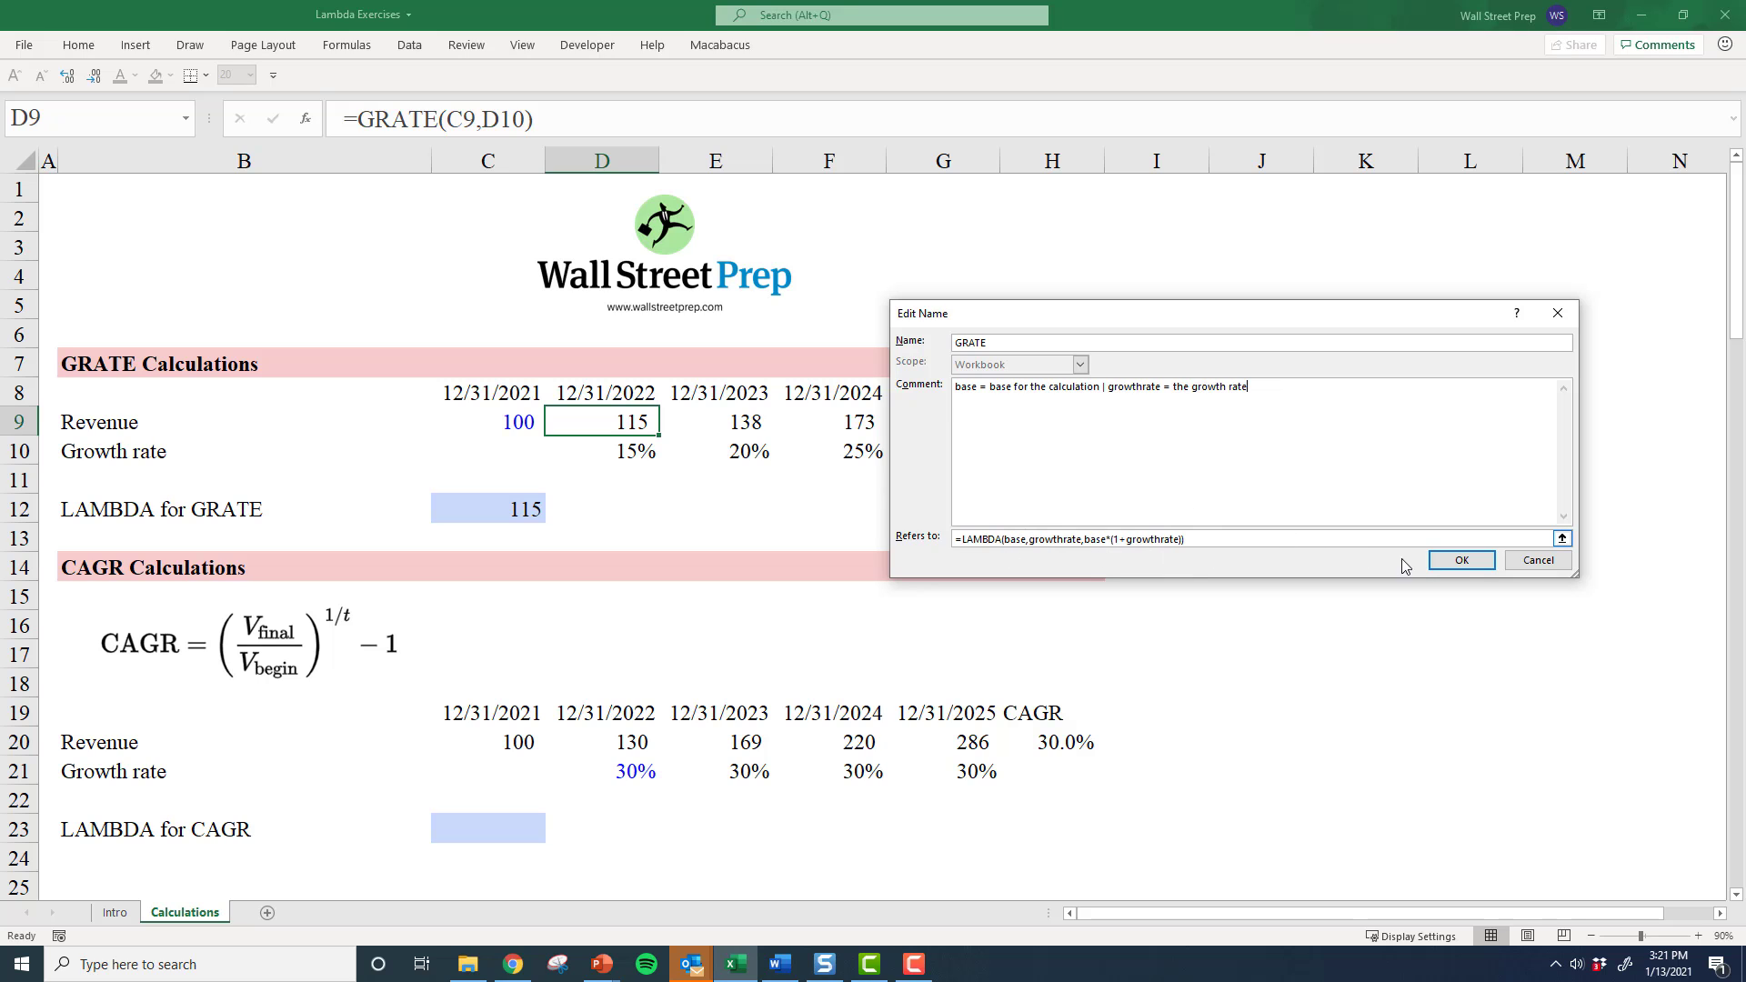
left_click(1462, 560)
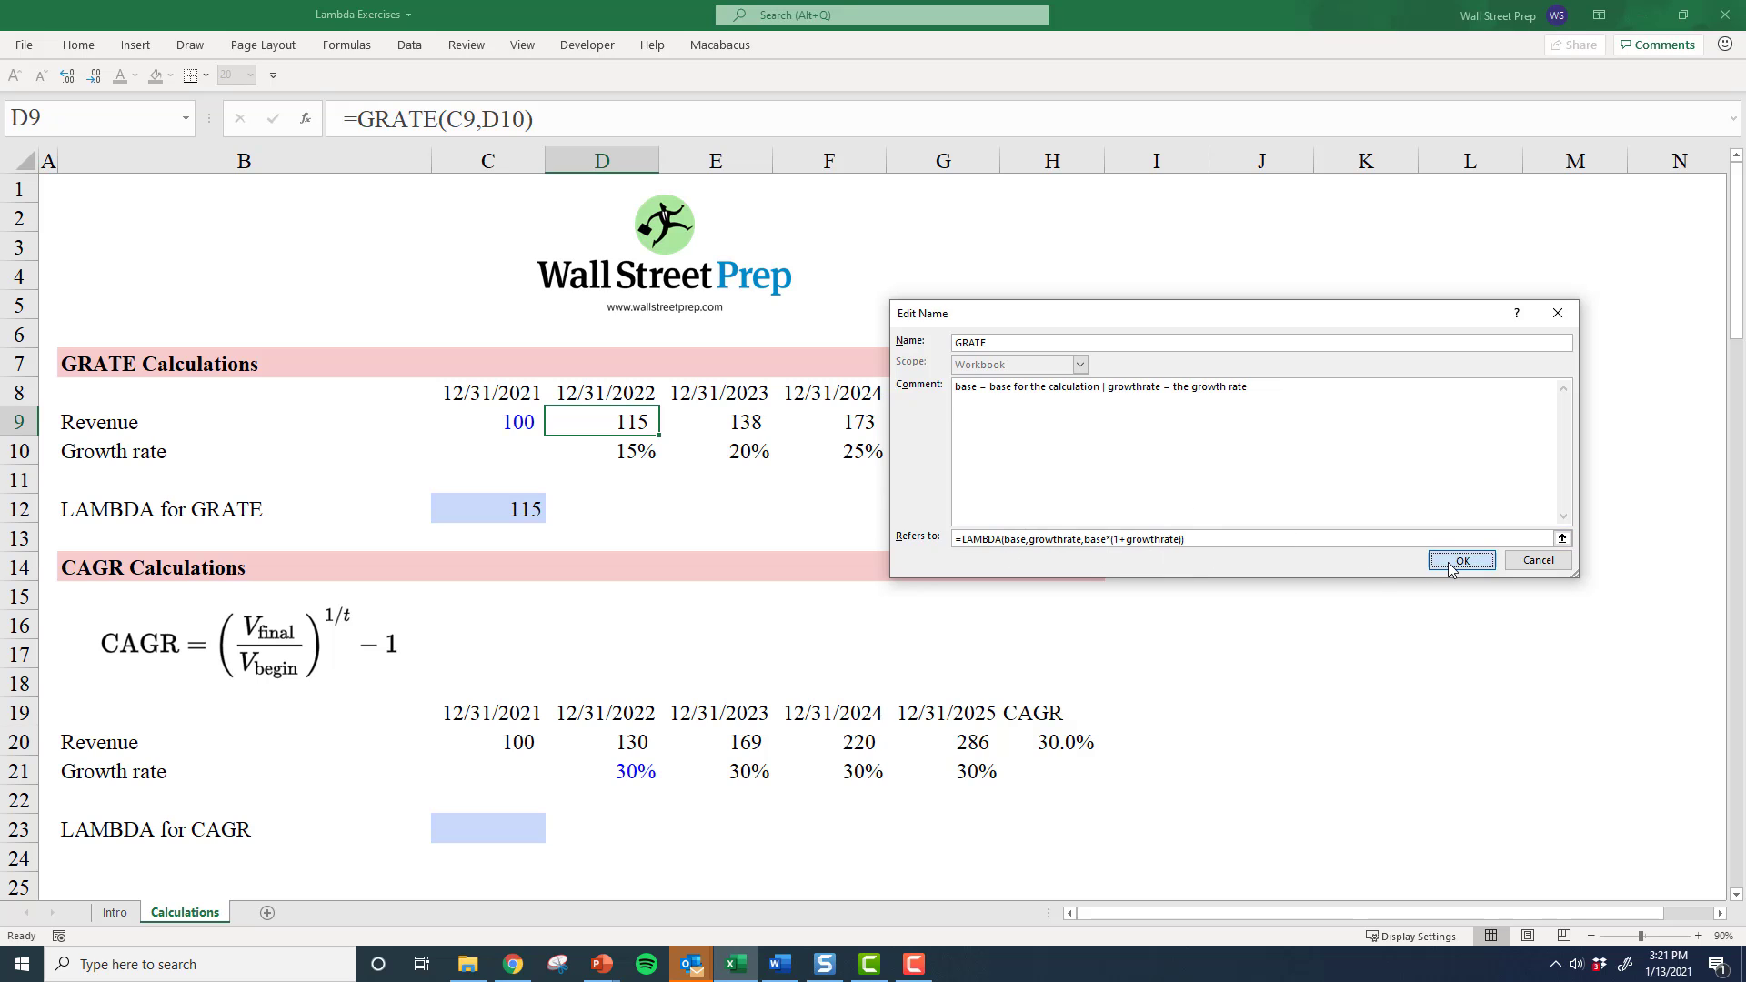
double_click(616, 430)
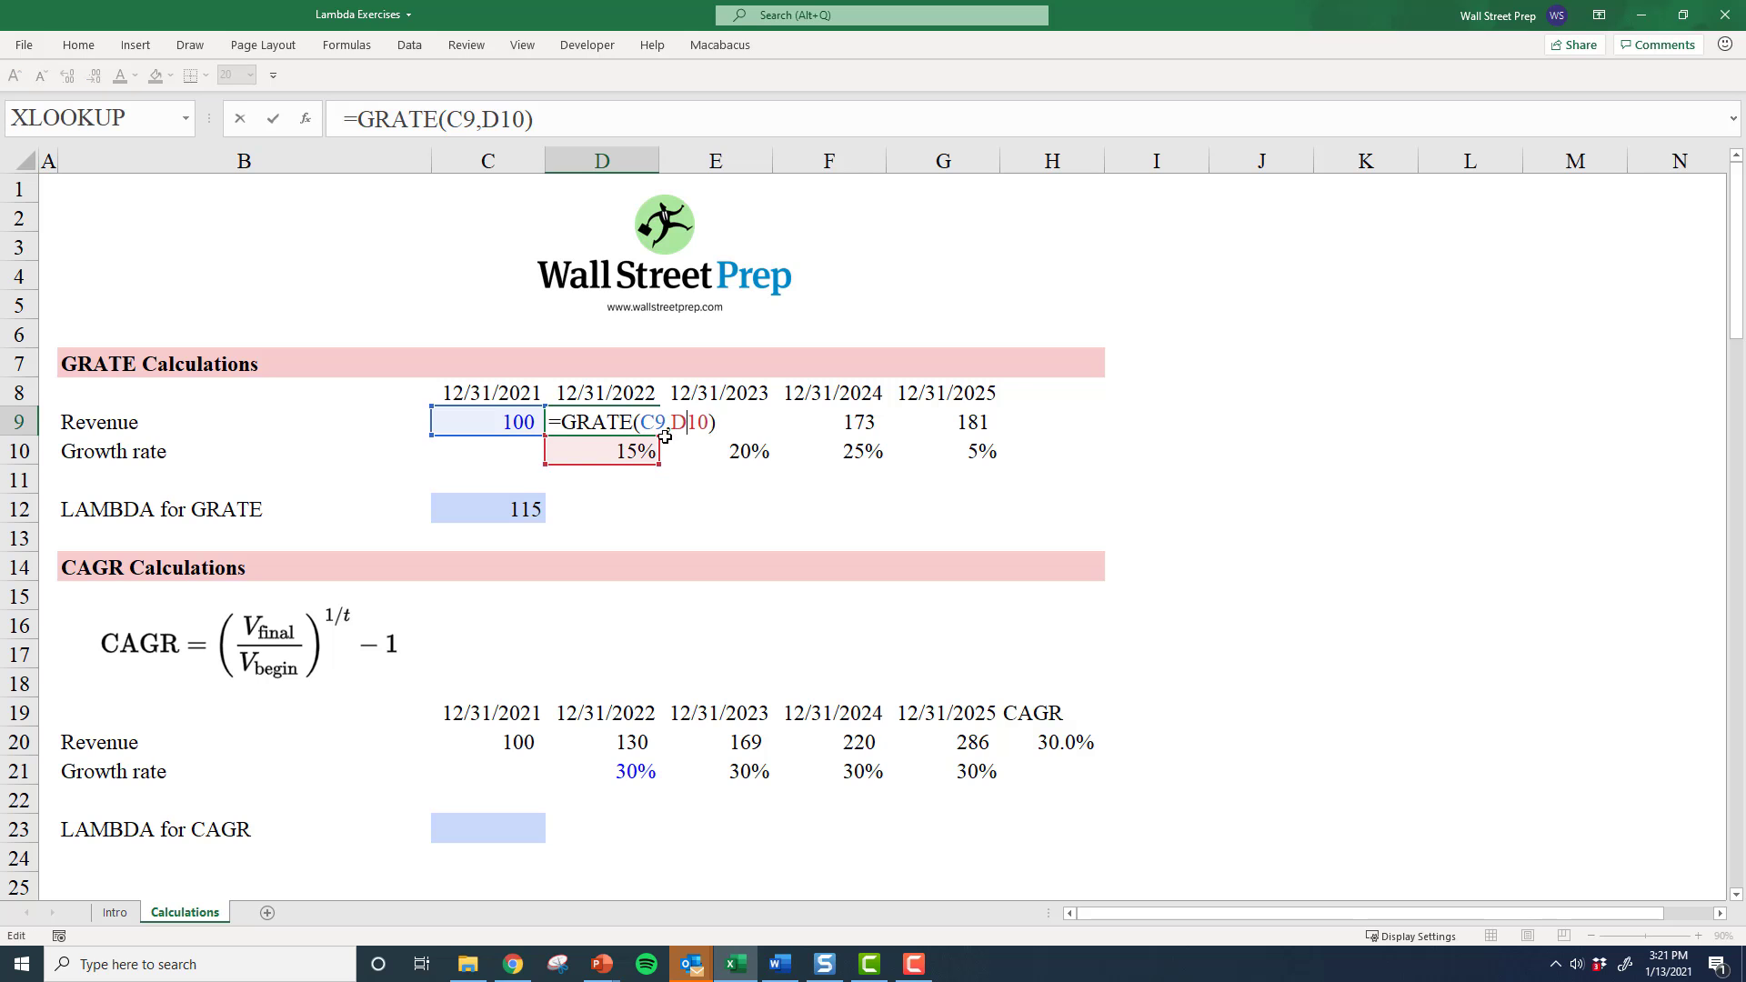
key("Escape")
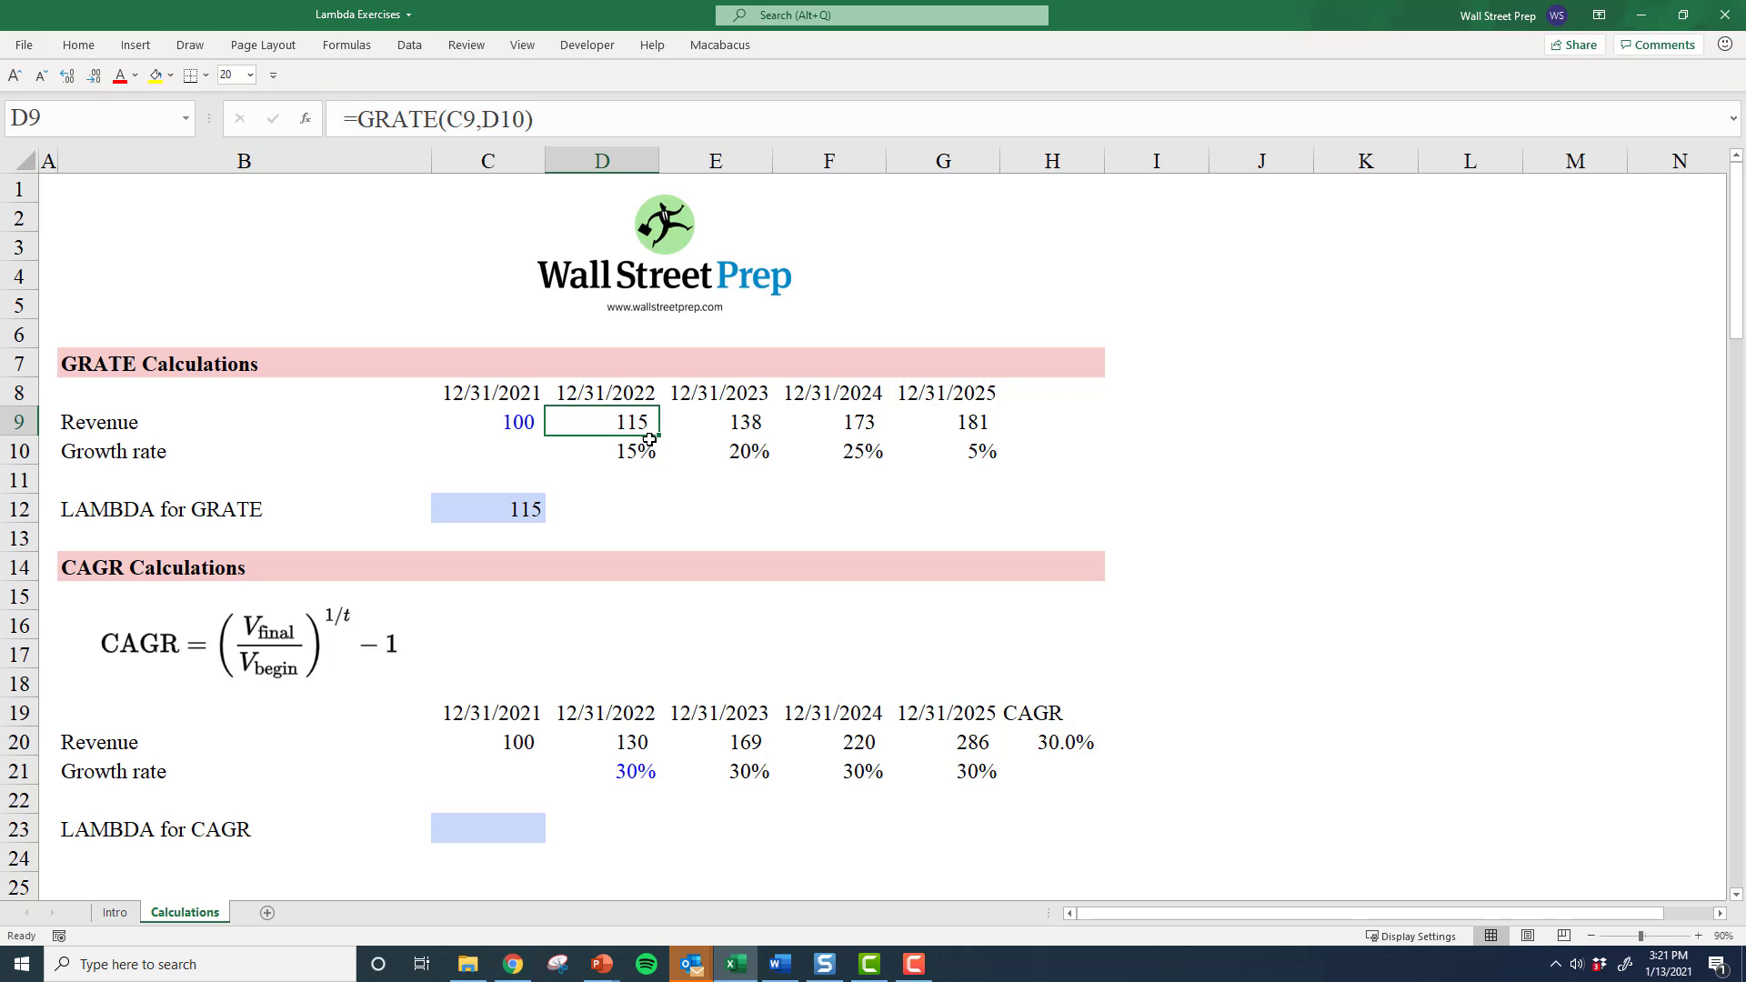
key("F2")
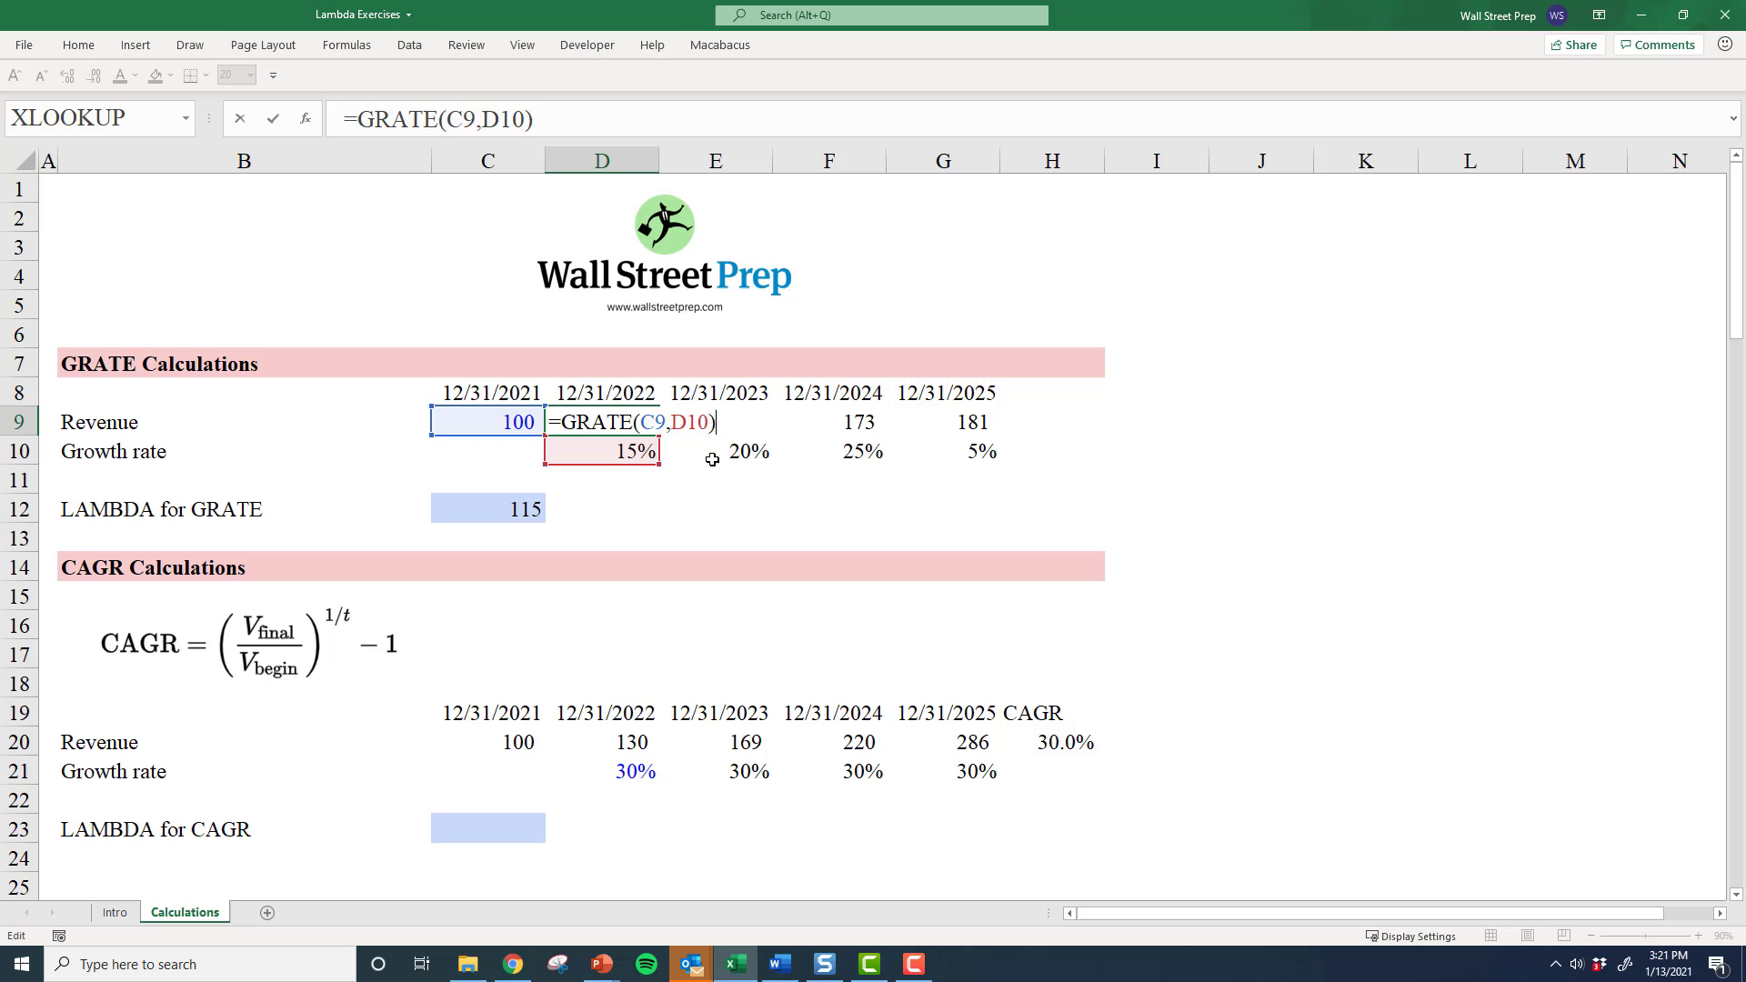
key("Escape")
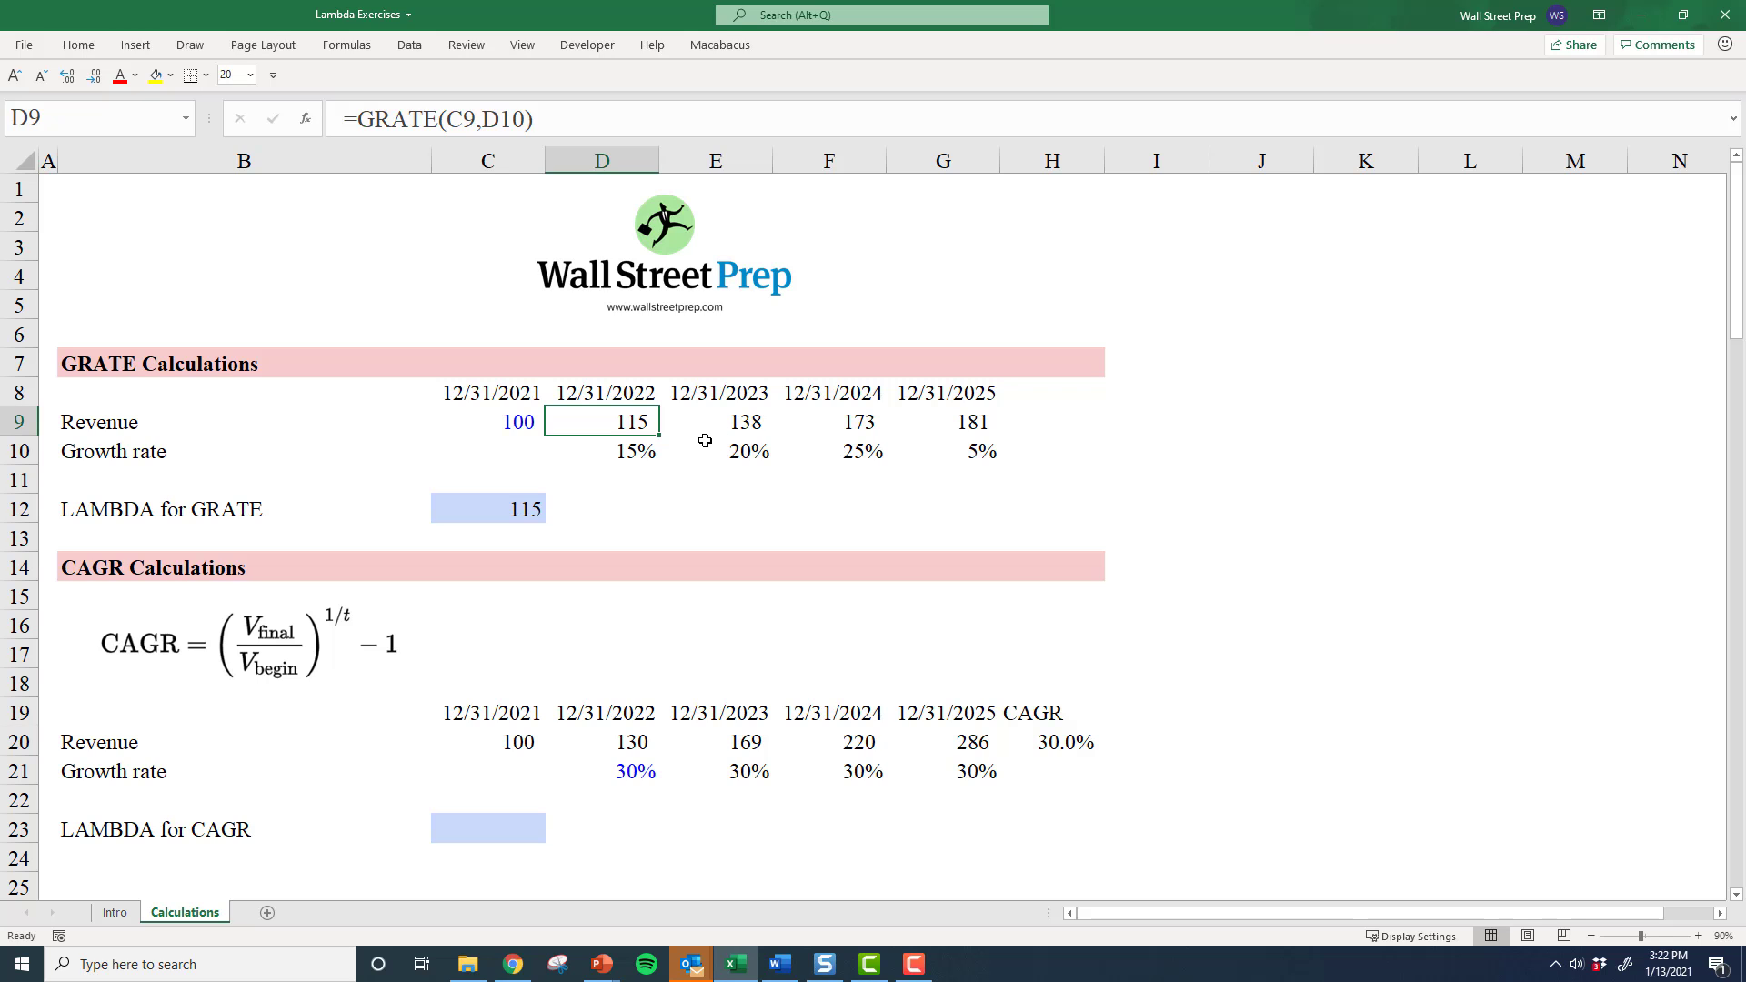
double_click(653, 429)
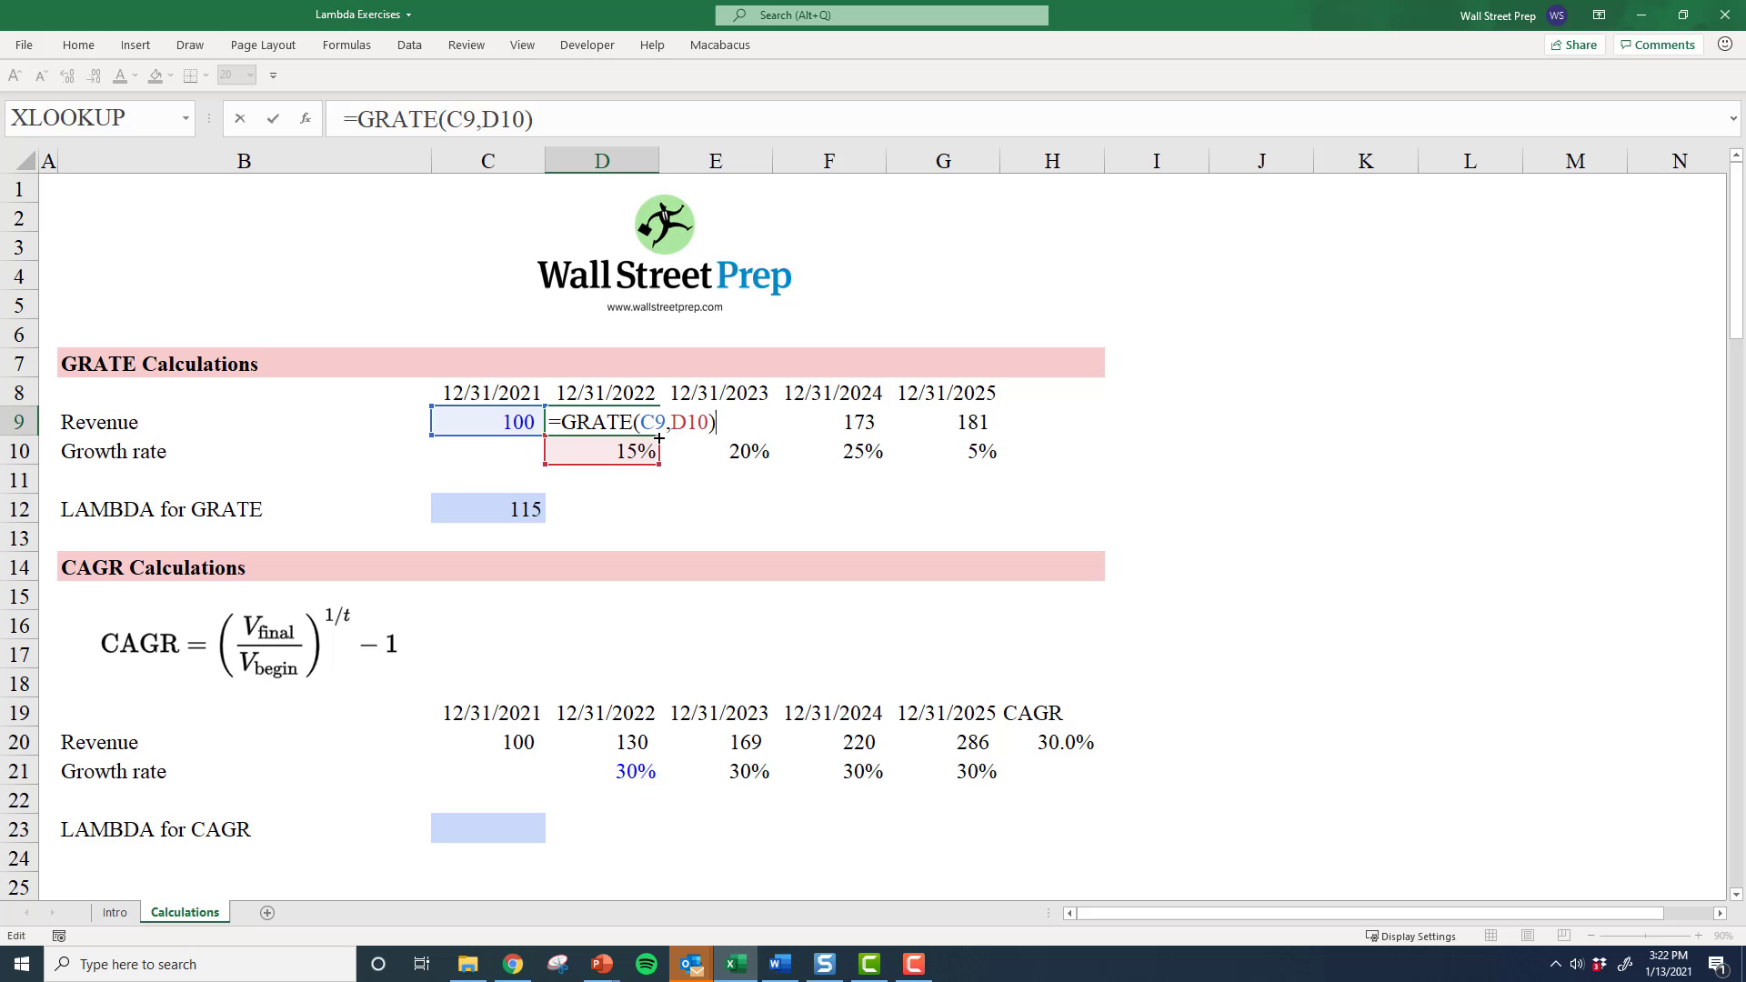
left_click_drag(560, 423, 718, 424)
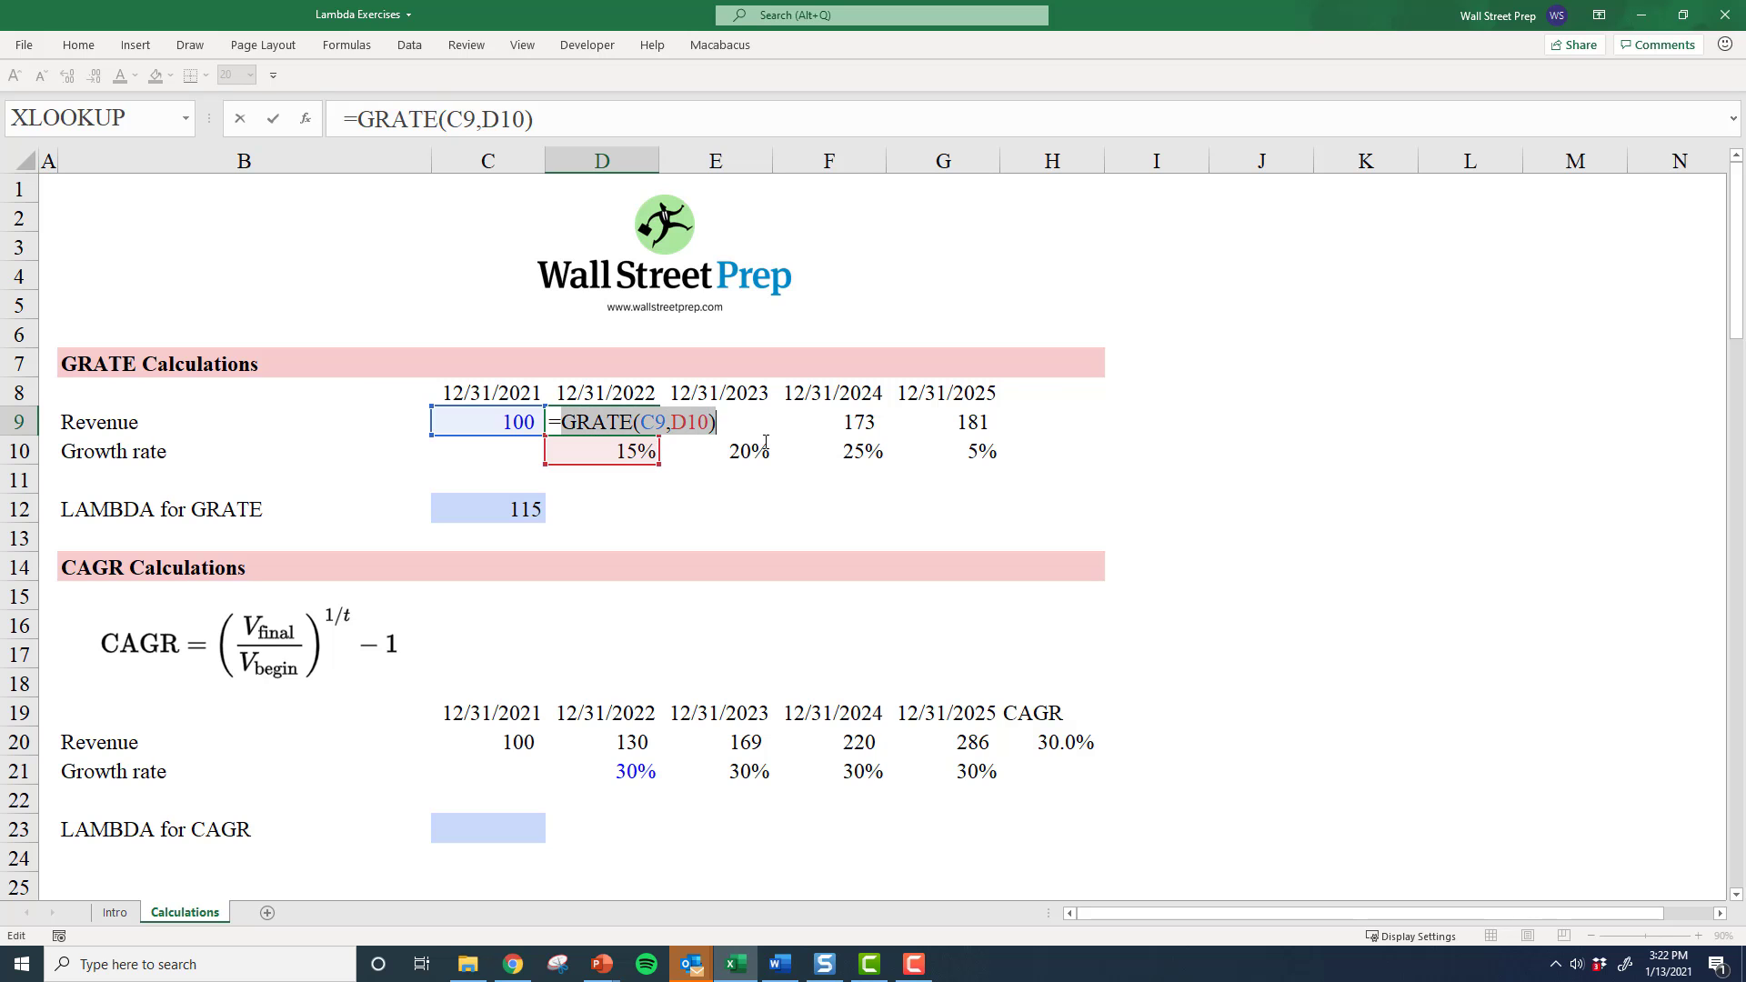
key("Escape")
left_click(623, 511)
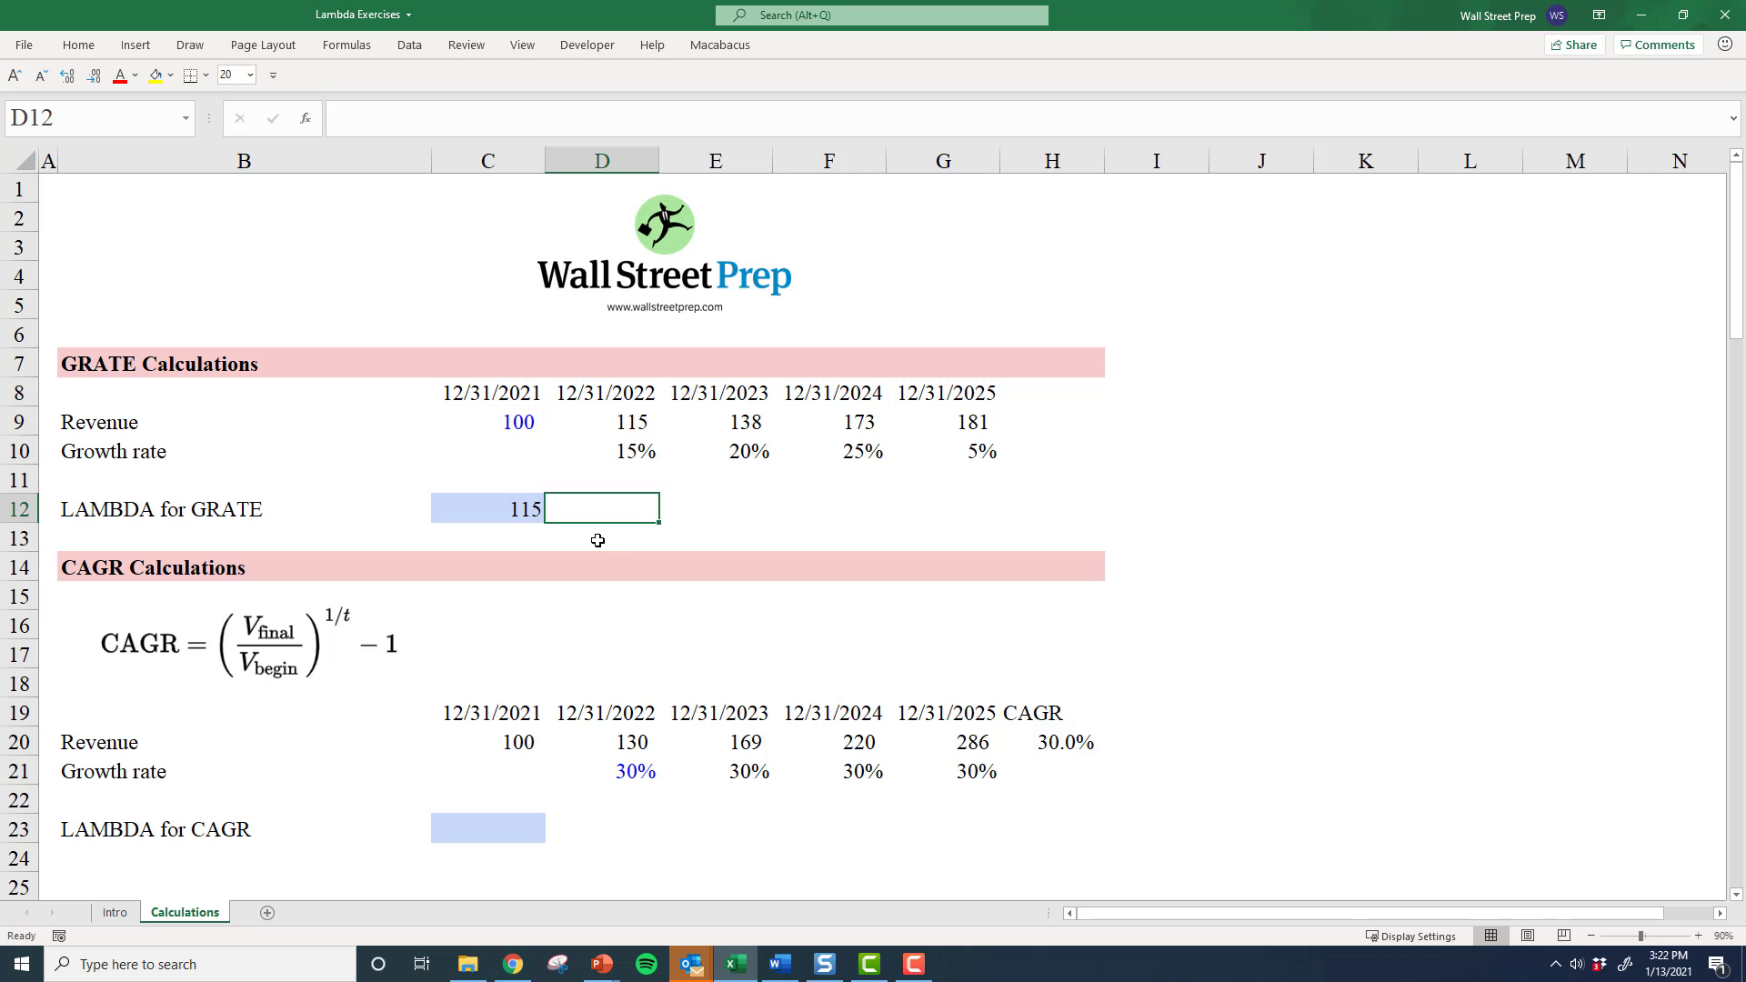
scroll(591, 544, "down", 2)
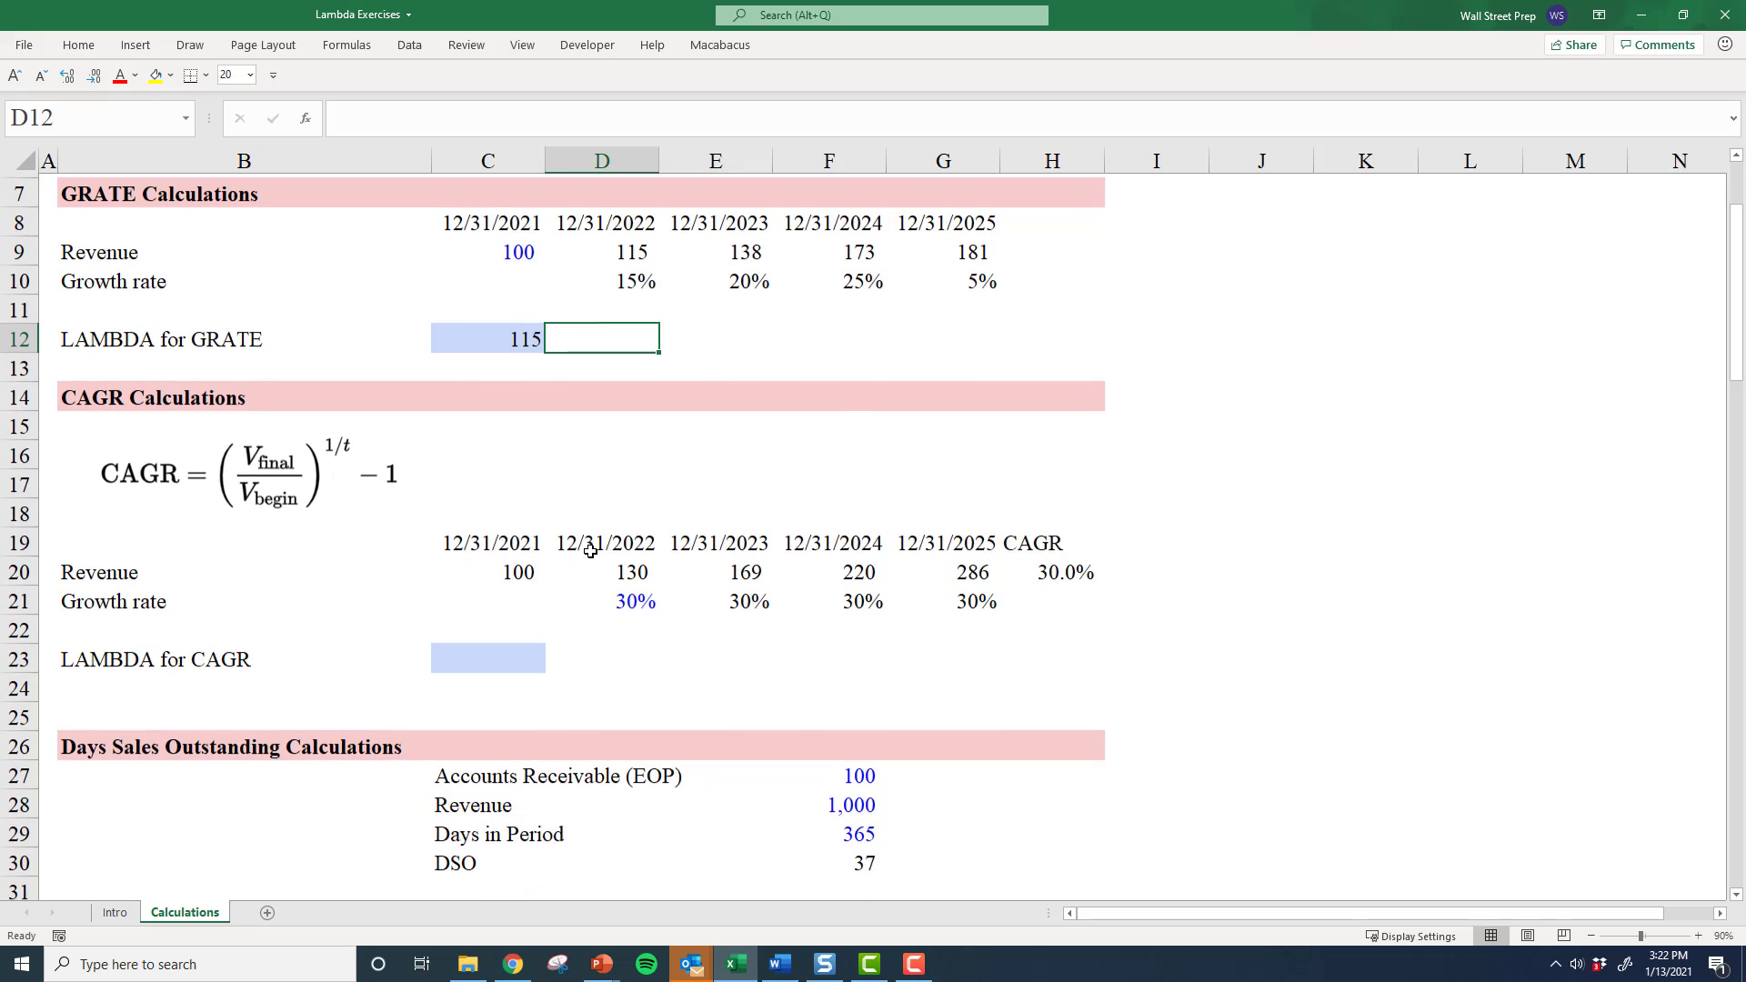